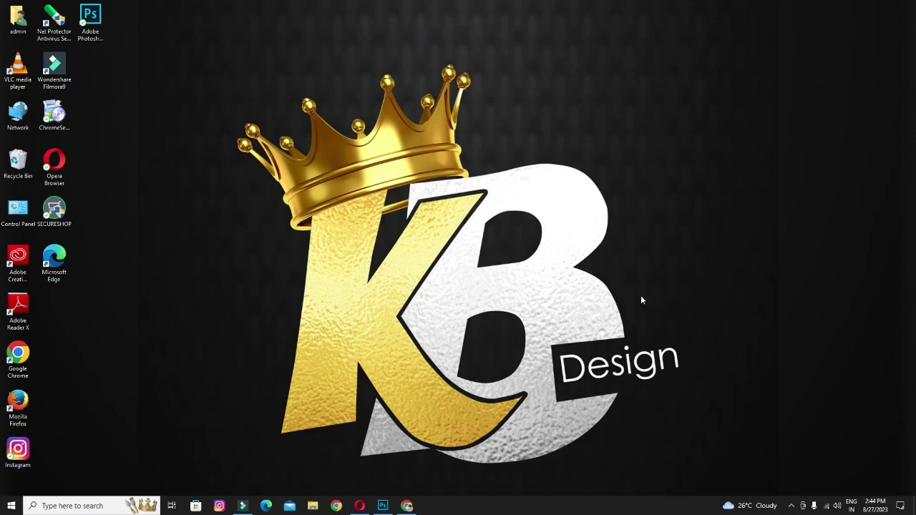
# Step: Launch Adobe Photoshop from its taskbar icon
pyautogui.click(385, 505)
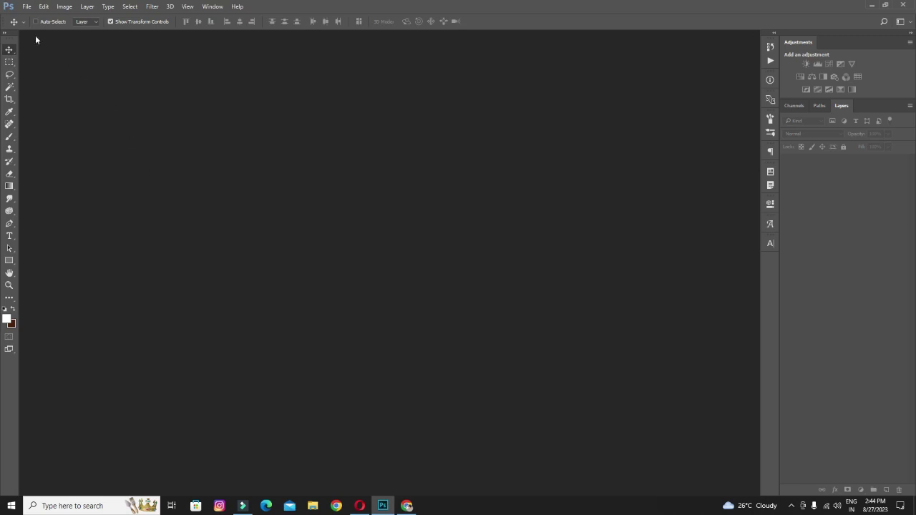
# Step: Create a new 10 × 10 inch, 500 ppi white document, Untitled-1
pyautogui.click(25, 8)
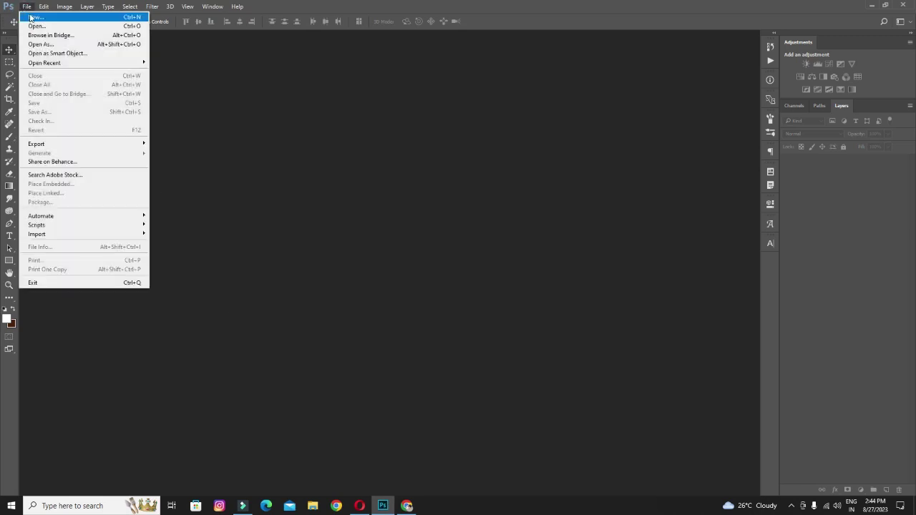
pyautogui.click(34, 17)
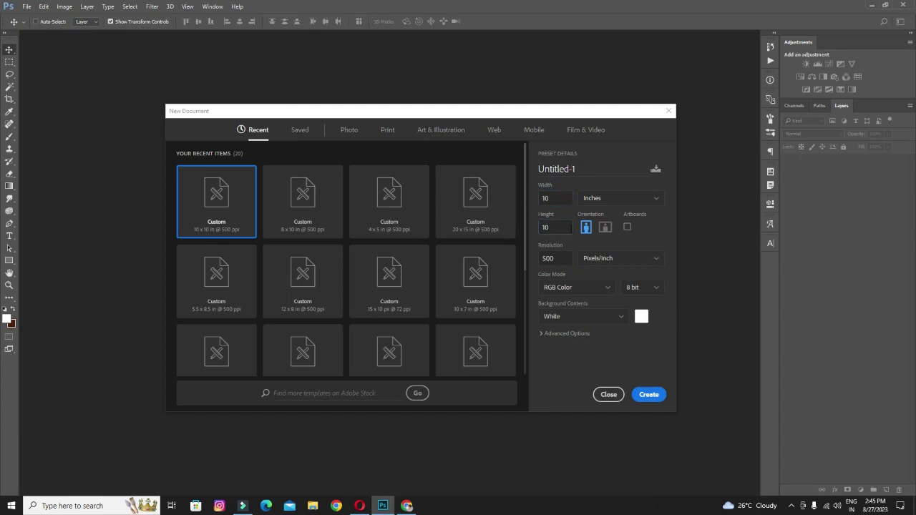
pyautogui.click(643, 206)
pyautogui.click(655, 260)
pyautogui.click(649, 394)
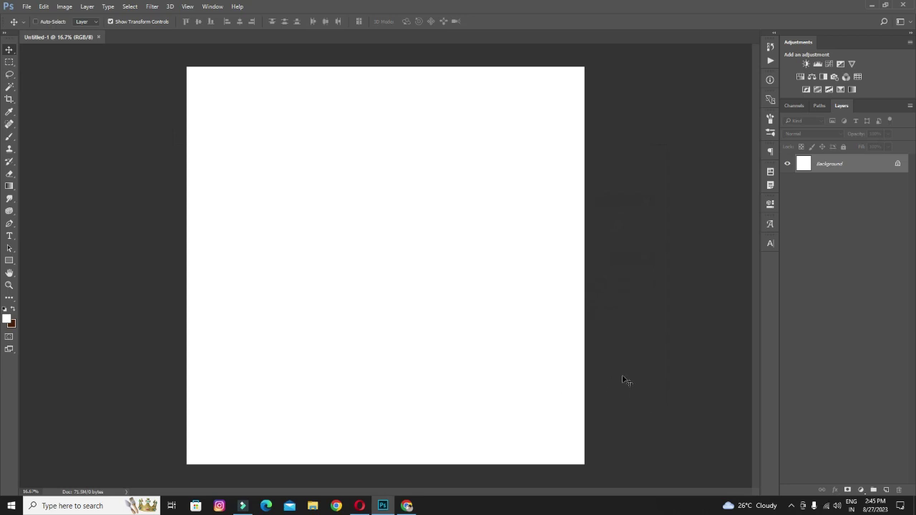
pyautogui.click(27, 6)
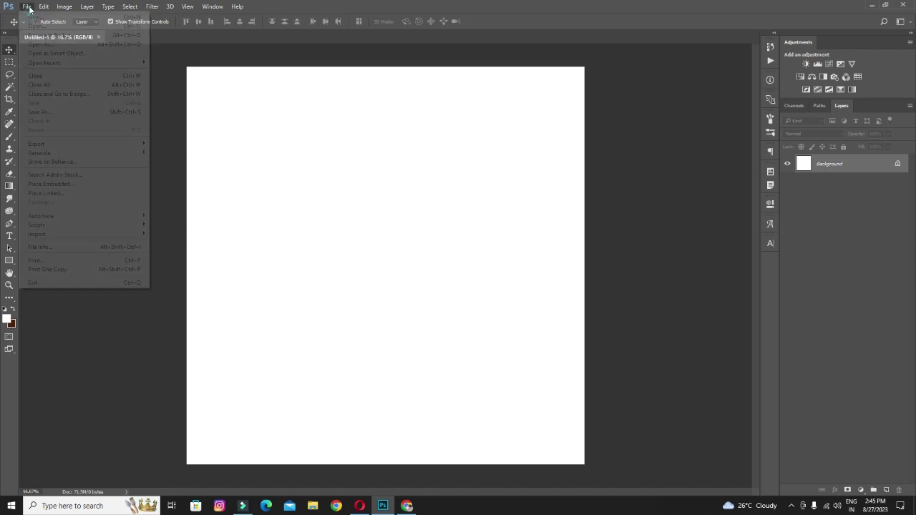
pyautogui.click(282, 106)
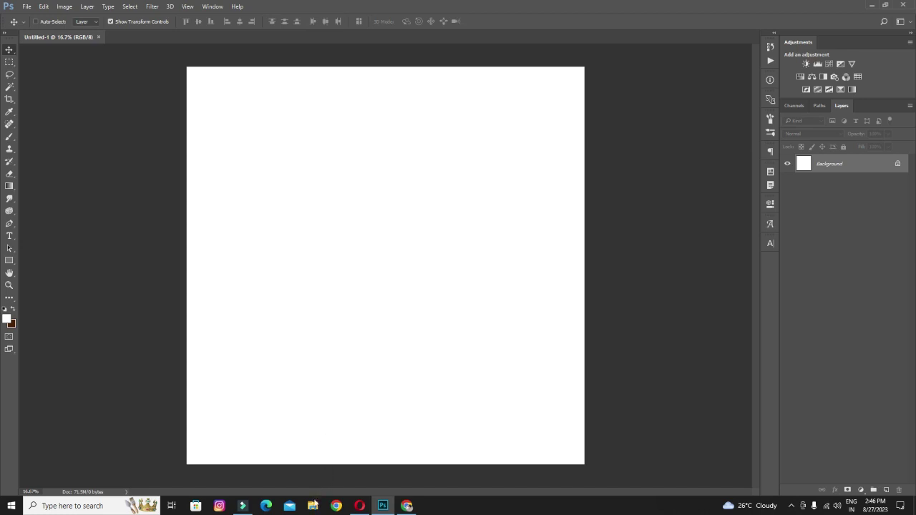
# Step: Drag KB Design 1 from D:\rakshabandhan in File Explorer onto the Photoshop canvas
pyautogui.click(312, 505)
pyautogui.click(34, 86)
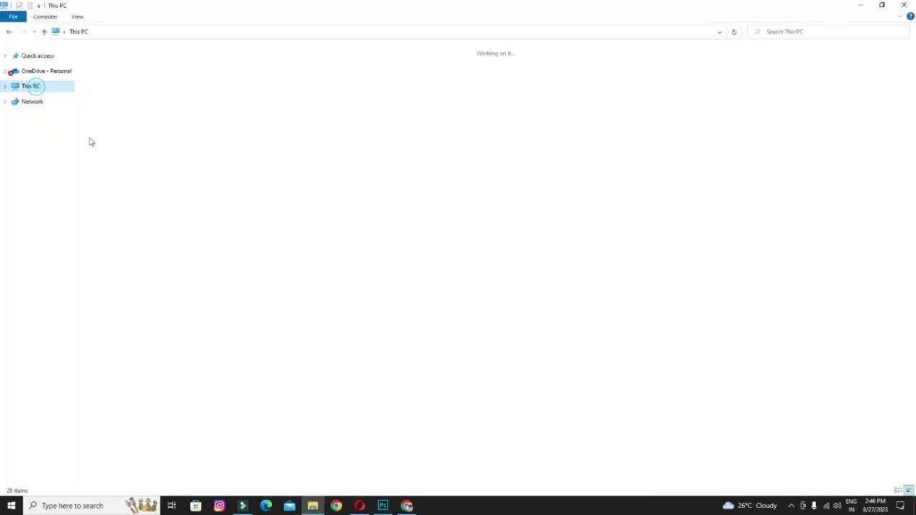
pyautogui.doubleClick(172, 166)
pyautogui.doubleClick(221, 153)
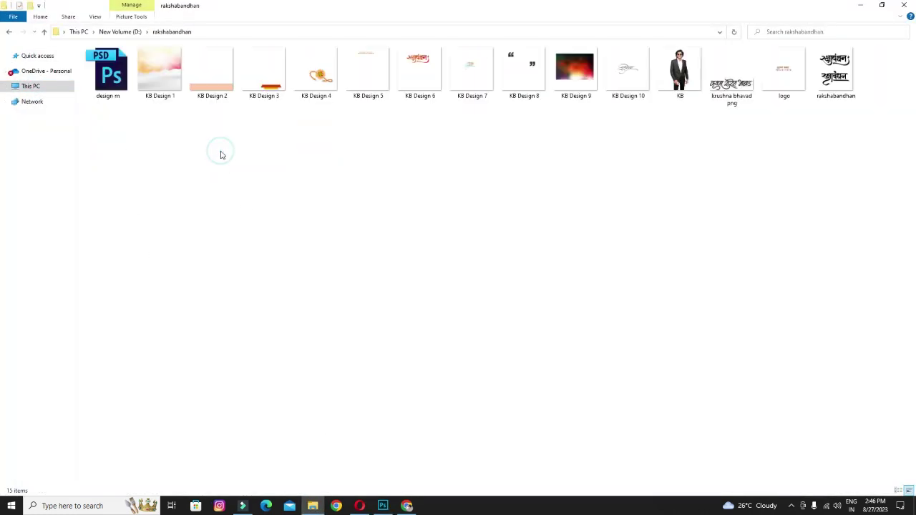
pyautogui.moveTo(159, 85); pyautogui.dragTo(321, 350)
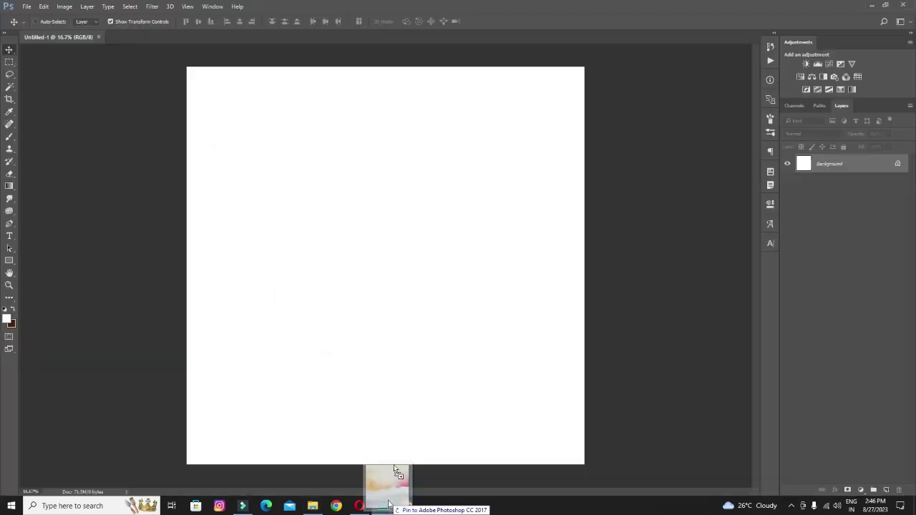
pyautogui.moveTo(321, 350)
pyautogui.mouseDown()
pyautogui.moveTo(403, 383)
pyautogui.moveTo(399, 375)
pyautogui.mouseUp()
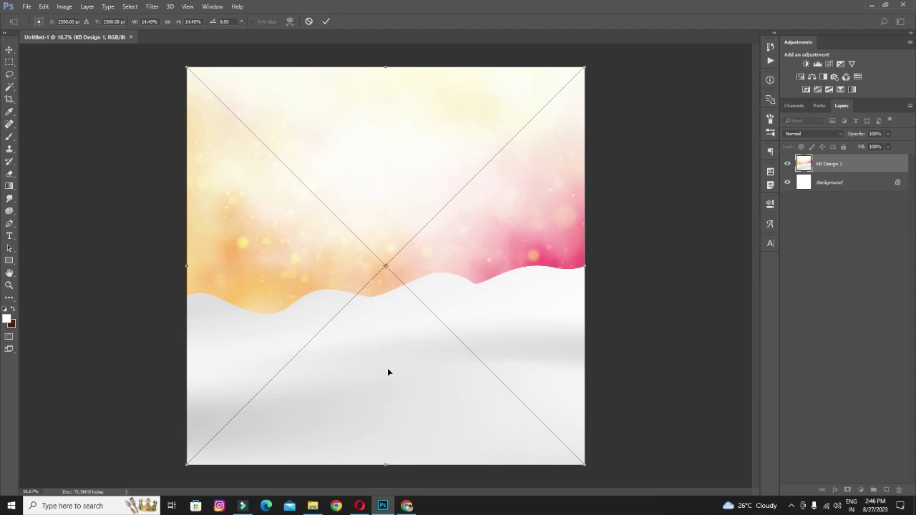
# Step: Commit the KB Design 1 placement, rasterize the layer and check it fills the canvas
pyautogui.press('Return')
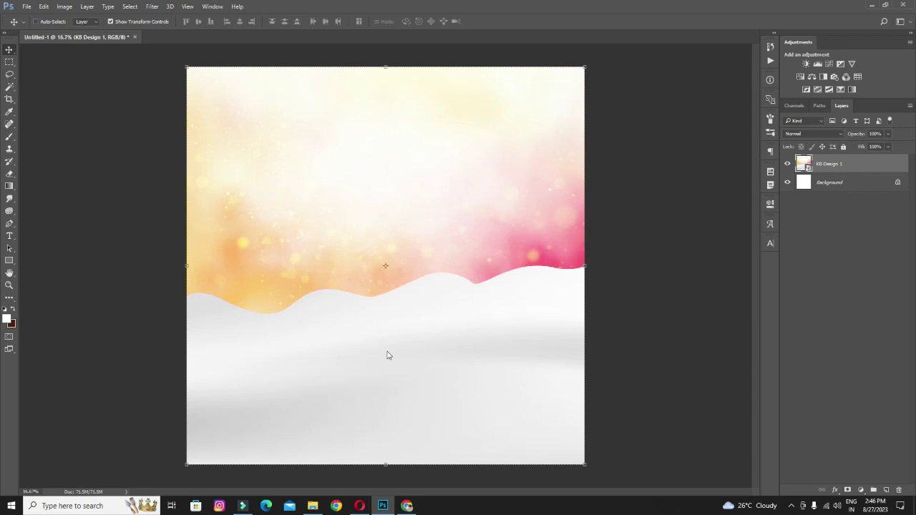
pyautogui.rightClick(829, 169)
pyautogui.click(738, 212)
pyautogui.hotkey('ctrl', 't')
pyautogui.click(830, 181)
# Step: Zoom out to view the whole poster and reselect the KB Design 1 layer
pyautogui.hotkey('ctrl', '+')
pyautogui.hotkey('ctrl', '+')
pyautogui.hotkey('ctrl', '-')
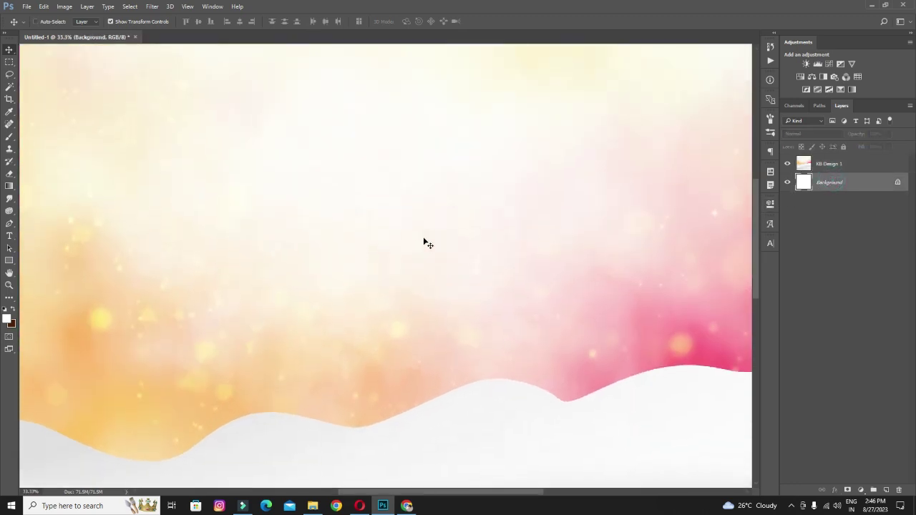
pyautogui.hotkey('ctrl', '-')
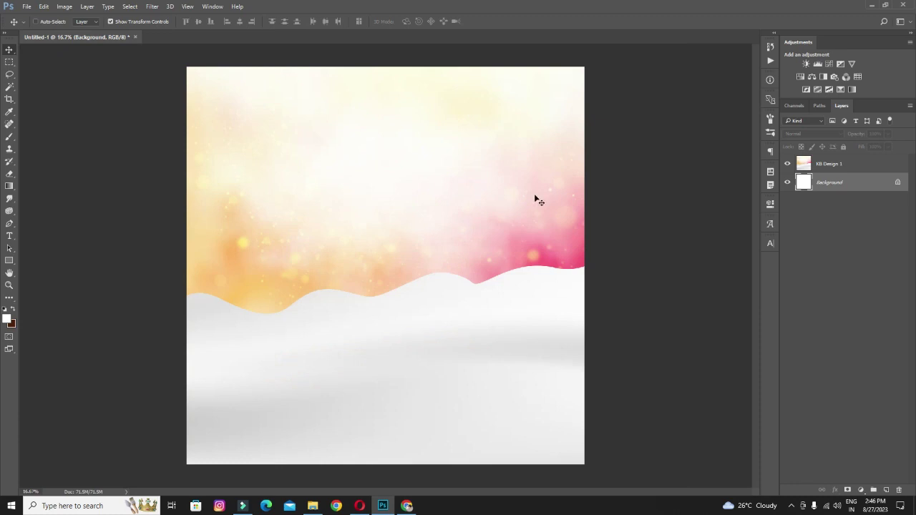
pyautogui.click(804, 168)
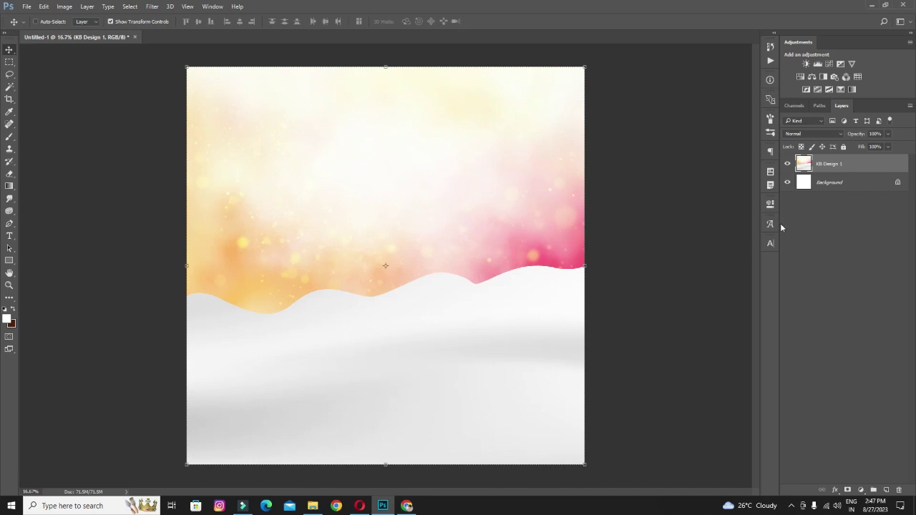
pyautogui.click(829, 183)
pyautogui.click(826, 165)
pyautogui.click(827, 184)
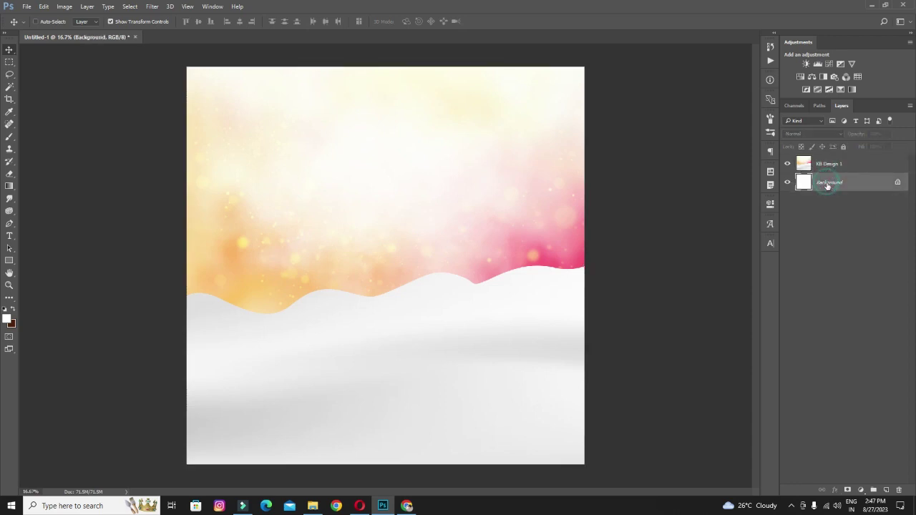
pyautogui.click(830, 167)
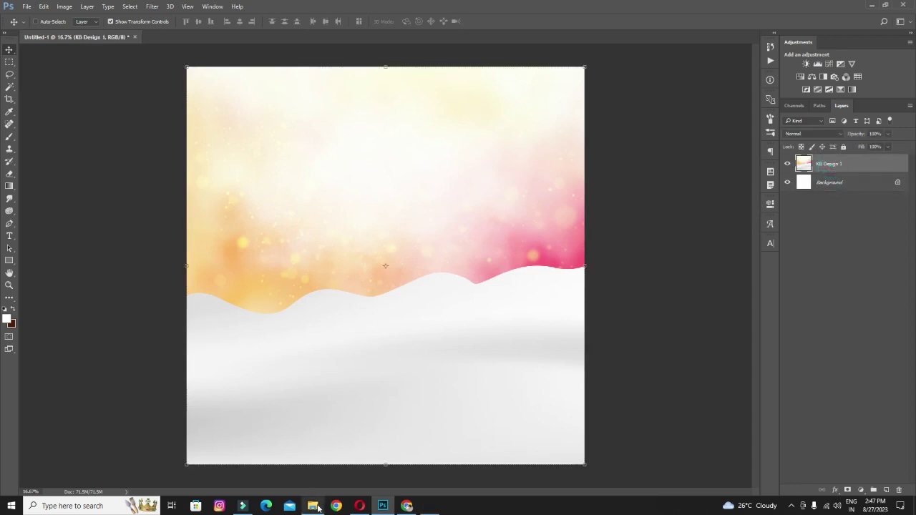
pyautogui.click(312, 506)
# Step: Place the KB photo of the man onto the poster and rasterize its layer
pyautogui.moveTo(679, 75); pyautogui.dragTo(382, 507)
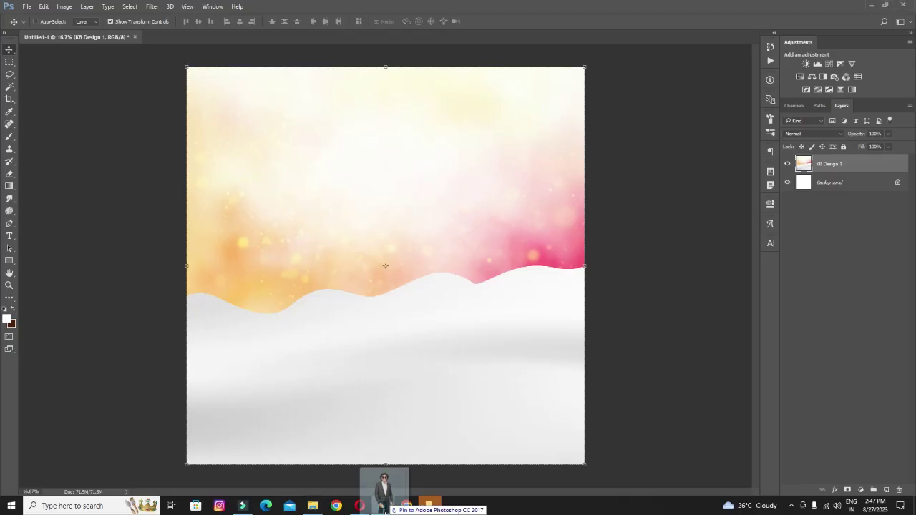
pyautogui.moveTo(381, 508); pyautogui.dragTo(392, 272)
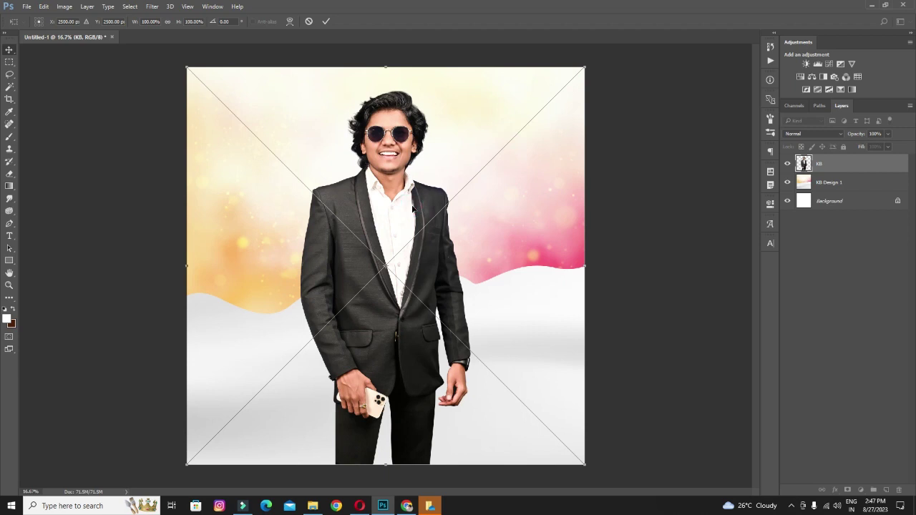
pyautogui.press('Return')
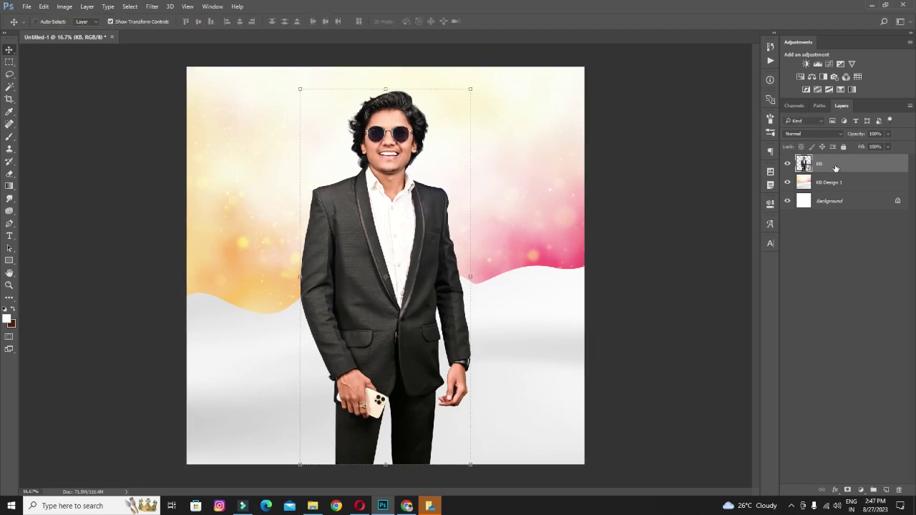
pyautogui.rightClick(865, 166)
pyautogui.click(866, 166)
pyautogui.rightClick(868, 168)
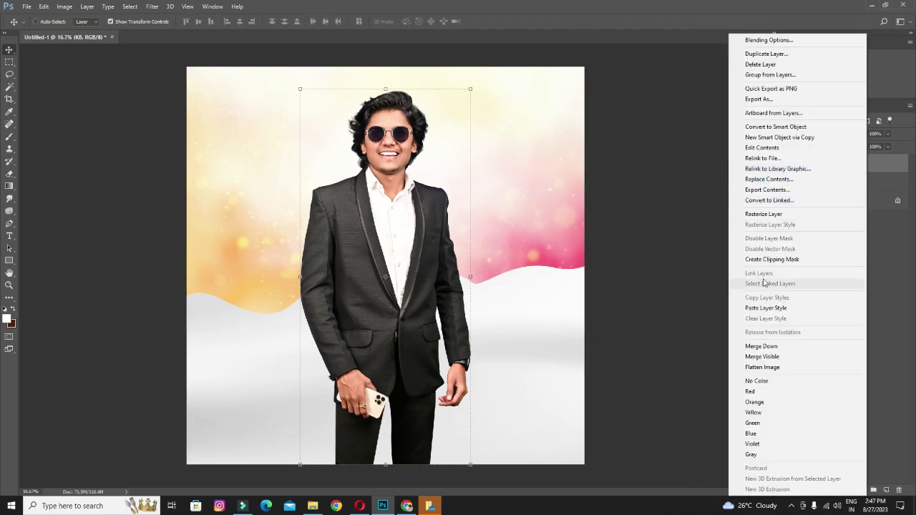
pyautogui.click(767, 216)
# Step: Shrink the man's photo and move him to the poster's bottom-left edge
pyautogui.moveTo(430, 166)
pyautogui.mouseDown()
pyautogui.moveTo(367, 313)
pyautogui.moveTo(360, 384)
pyautogui.mouseUp()
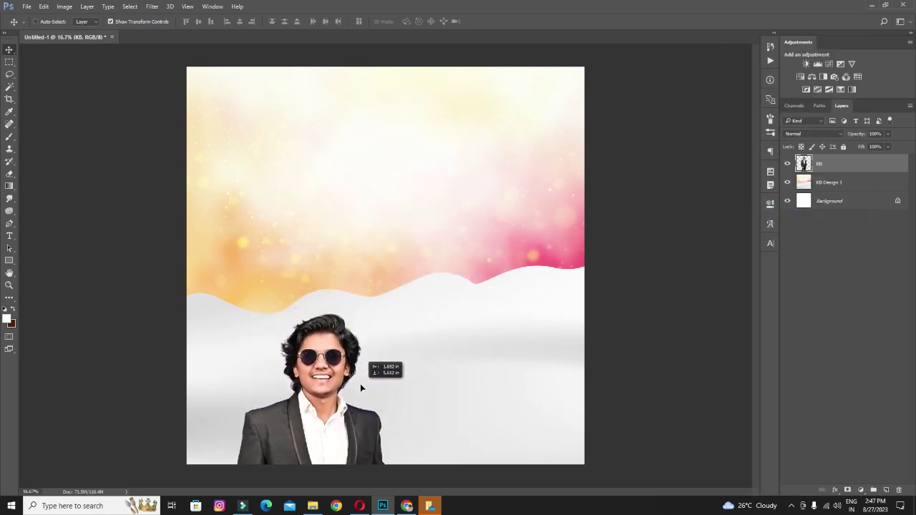
pyautogui.moveTo(406, 312); pyautogui.dragTo(387, 327)
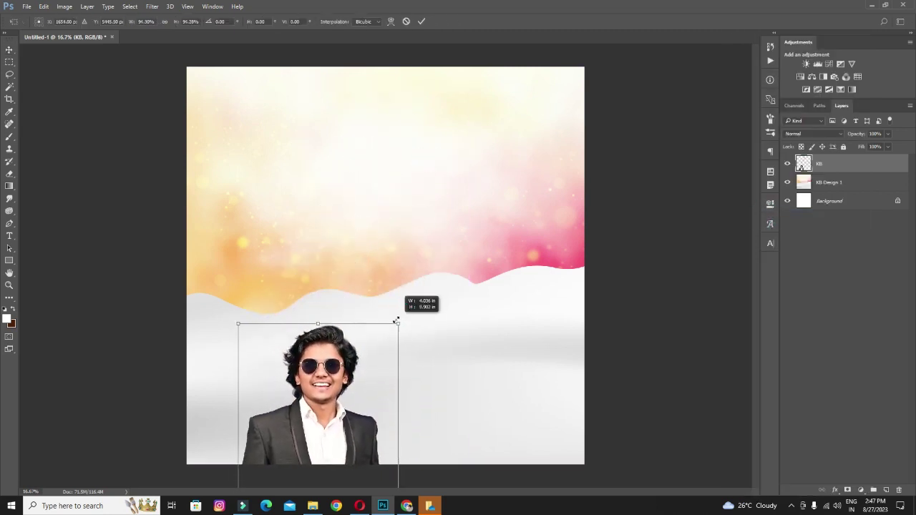
pyautogui.press('Return')
pyautogui.moveTo(394, 344); pyautogui.dragTo(393, 321)
pyautogui.press('Return')
pyautogui.moveTo(362, 353); pyautogui.dragTo(363, 348)
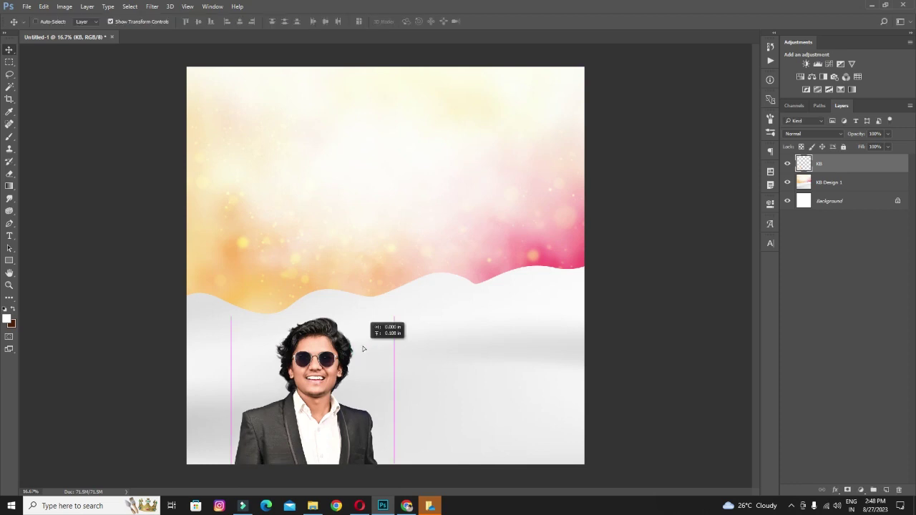
pyautogui.hotkey('ctrl', 't')
pyautogui.moveTo(393, 322); pyautogui.dragTo(387, 322)
pyautogui.press('Return')
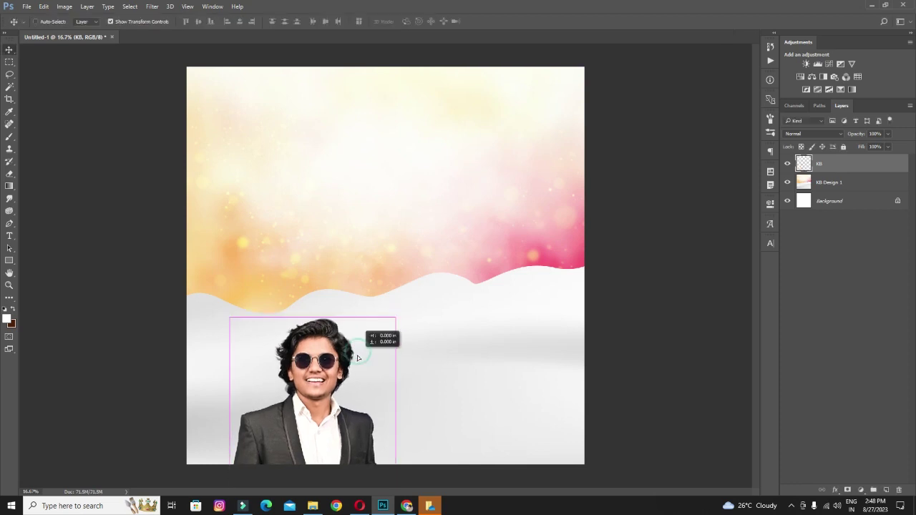
pyautogui.moveTo(362, 351); pyautogui.dragTo(351, 358)
# Step: Zoom in to inspect the placed portrait, then zoom back out
pyautogui.hotkey('ctrl', '+')
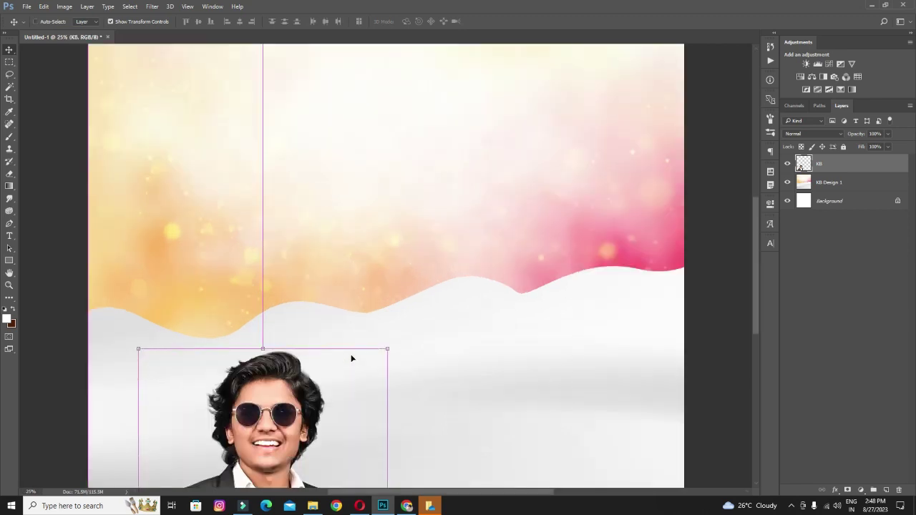
pyautogui.hotkey('ctrl', '+')
pyautogui.scroll(-5, 386, 389)
pyautogui.scroll(-1, 431, 259)
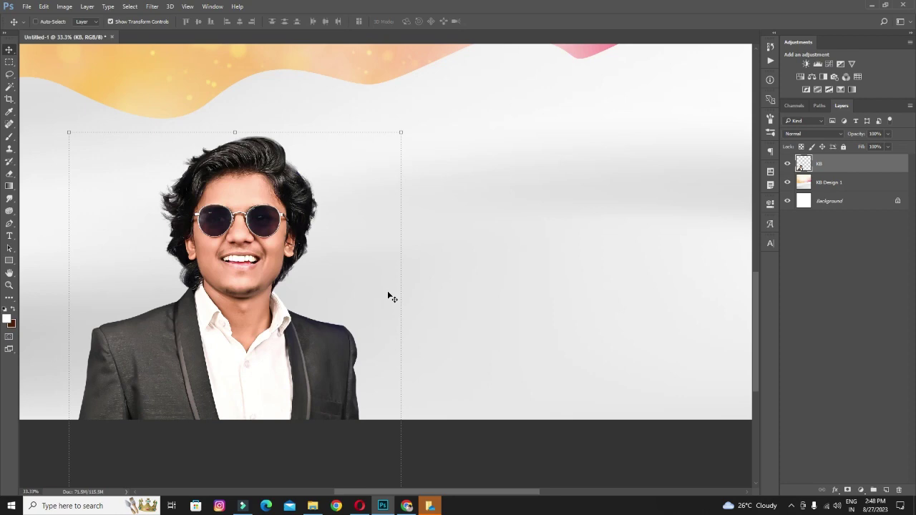
pyautogui.hotkey('ctrl', '-')
# Step: Draw a rectangle across the bottom of the poster behind the man
pyautogui.click(829, 184)
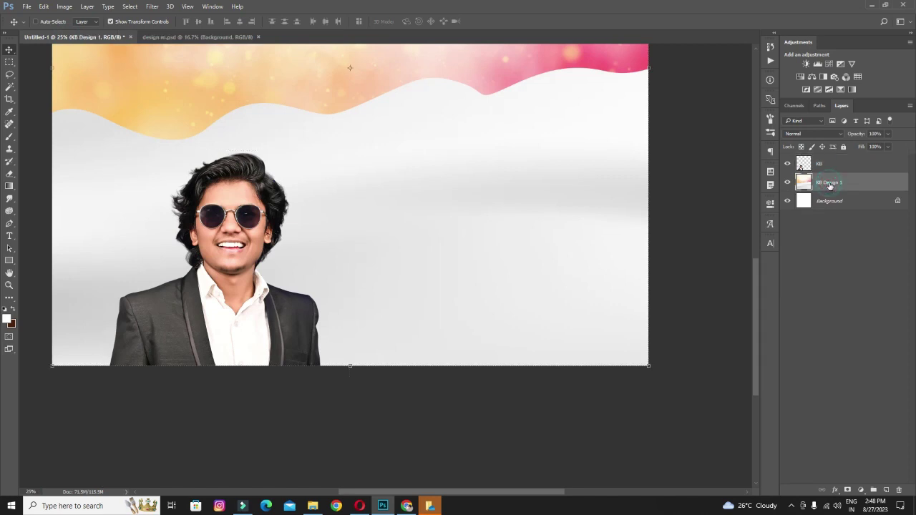
pyautogui.click(787, 183)
pyautogui.click(10, 262)
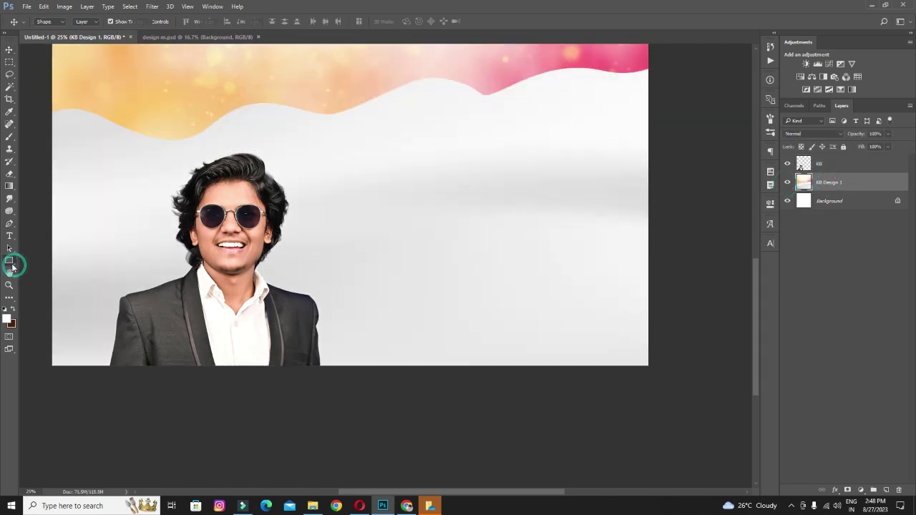
pyautogui.moveTo(11, 266); pyautogui.dragTo(43, 262)
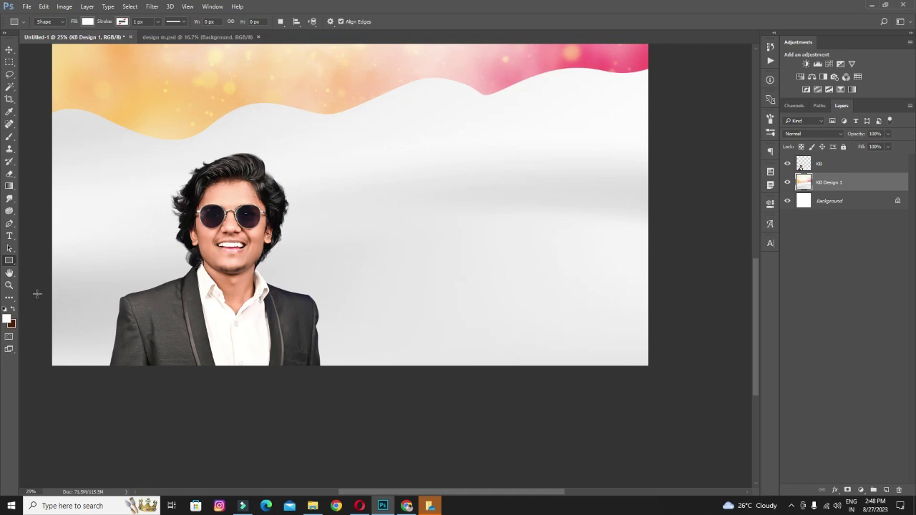
pyautogui.moveTo(37, 294); pyautogui.dragTo(665, 375)
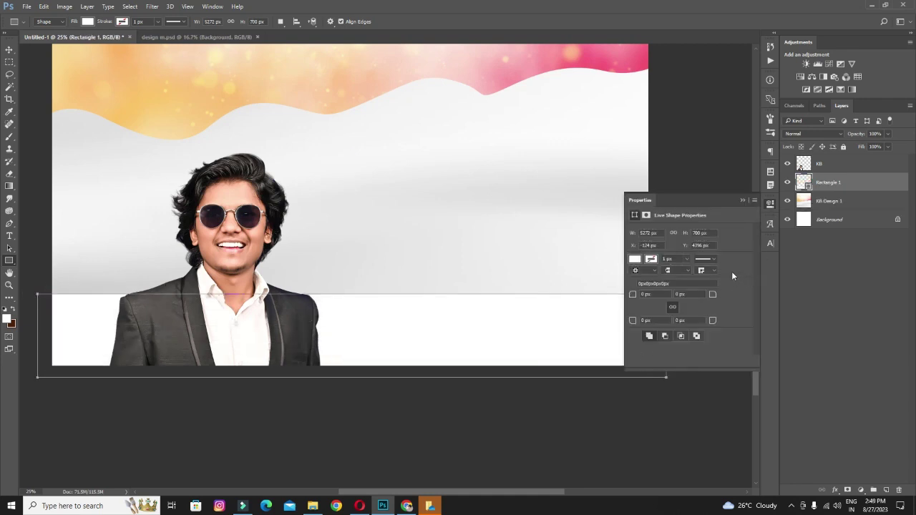
pyautogui.click(771, 204)
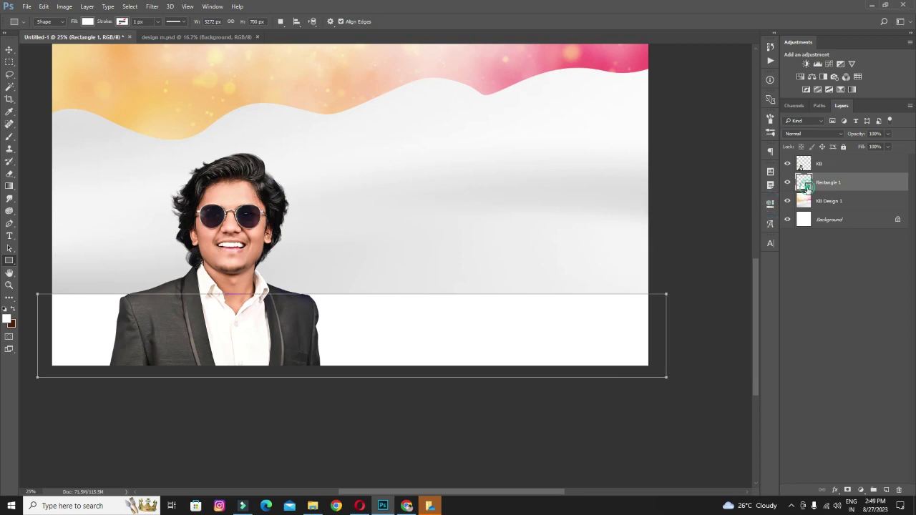
# Step: Fill the band with light peach ffd7c2 sampled from the face and nudge it up
pyautogui.doubleClick(804, 183)
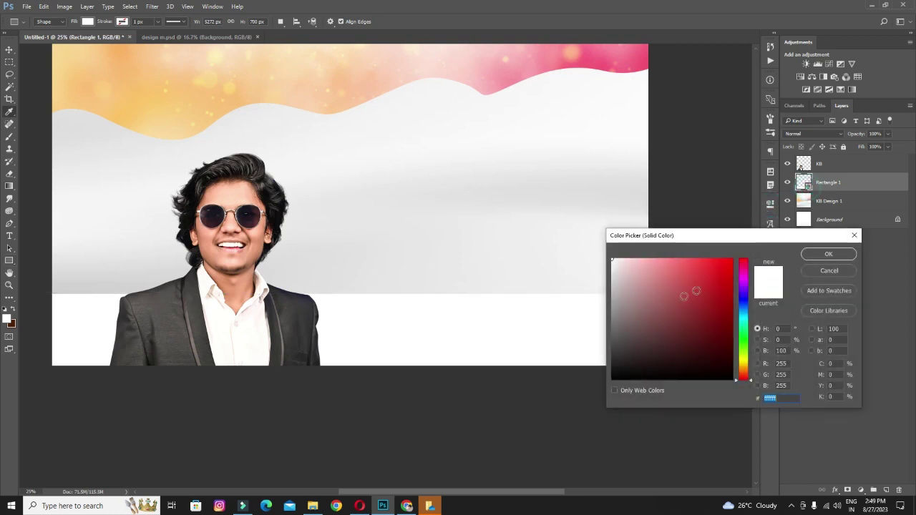
pyautogui.click(250, 196)
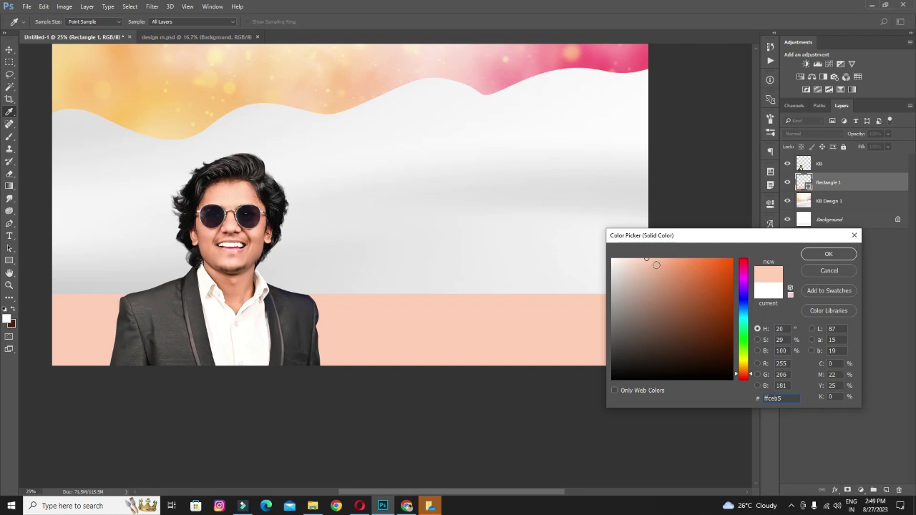
pyautogui.moveTo(657, 262); pyautogui.dragTo(641, 262)
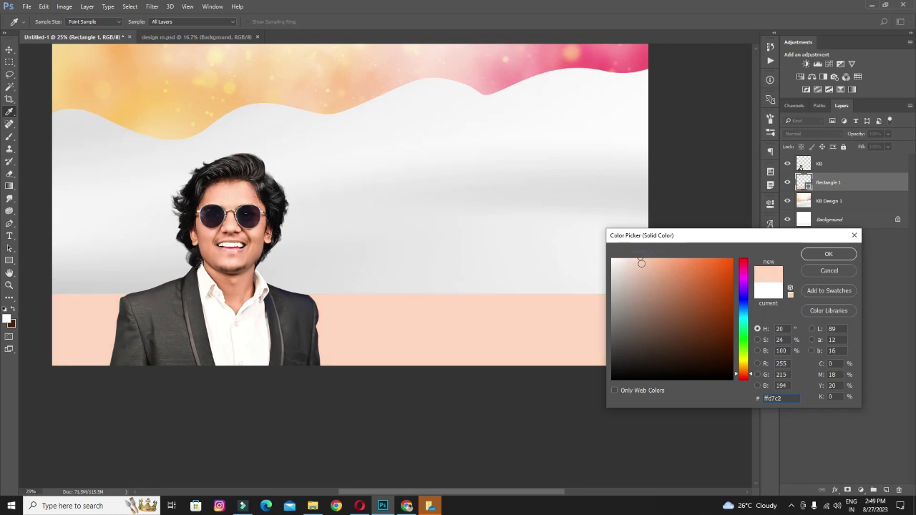
pyautogui.click(645, 258)
pyautogui.click(828, 255)
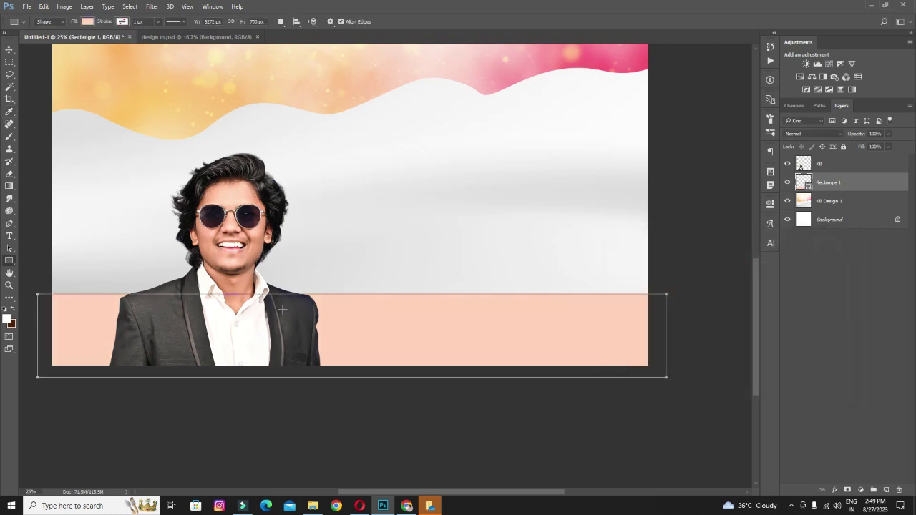
pyautogui.click(9, 49)
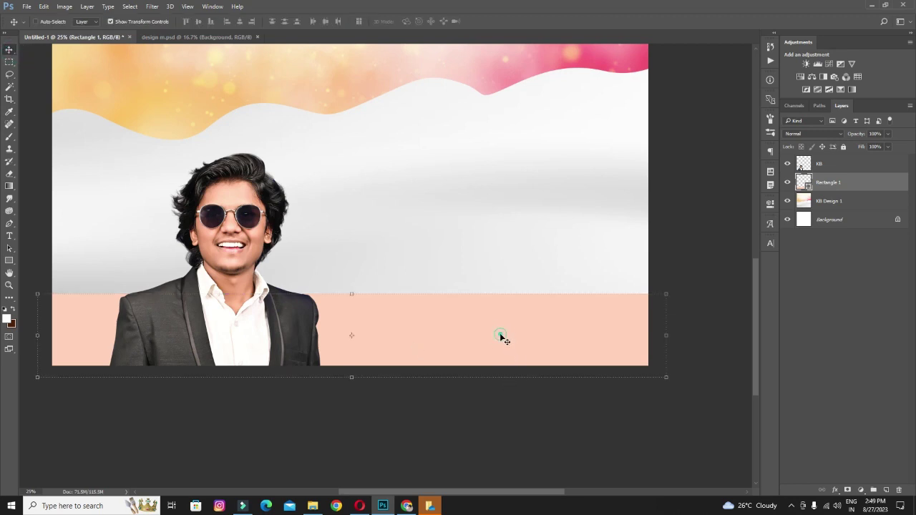
pyautogui.hotkey('shift', 'Up')
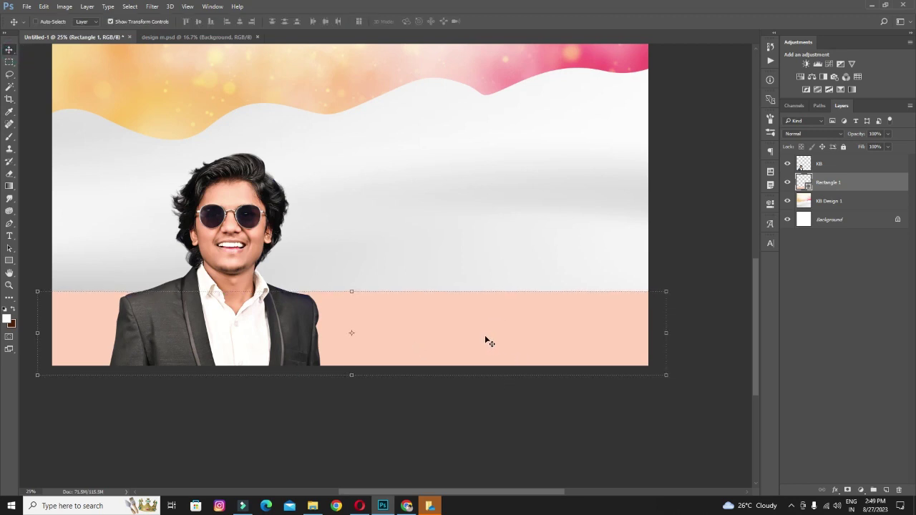
pyautogui.hotkey('ctrl', '-')
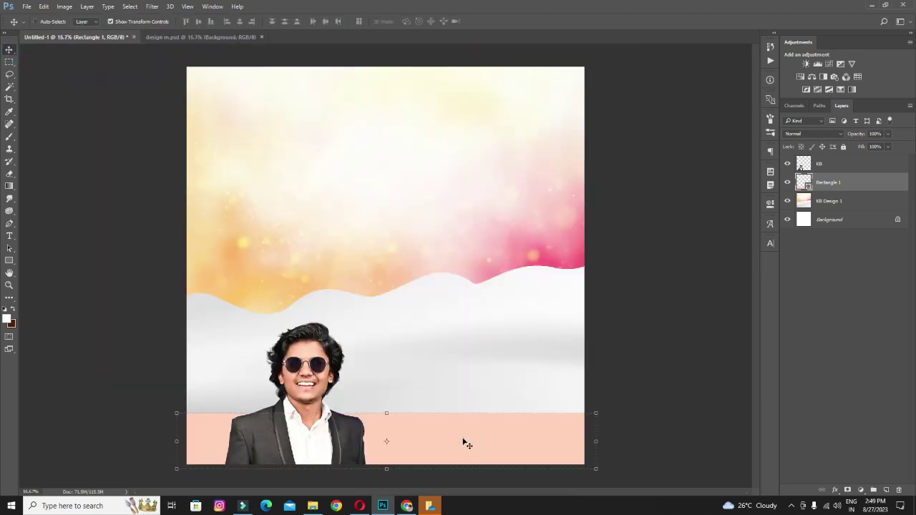
# Step: Bring the शुभेच्छुक: label and name calligraphy from design m.psd into the poster, scaled down
pyautogui.click(180, 36)
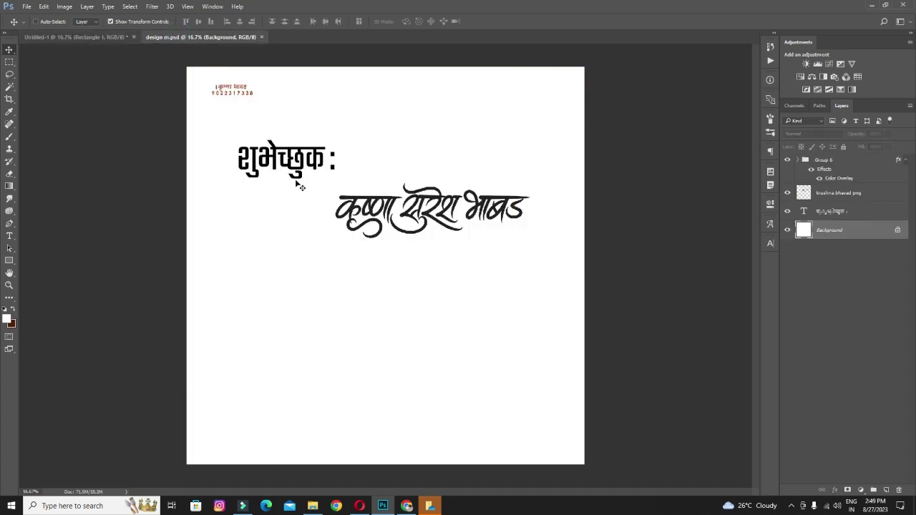
pyautogui.rightClick(304, 163)
pyautogui.click(337, 168)
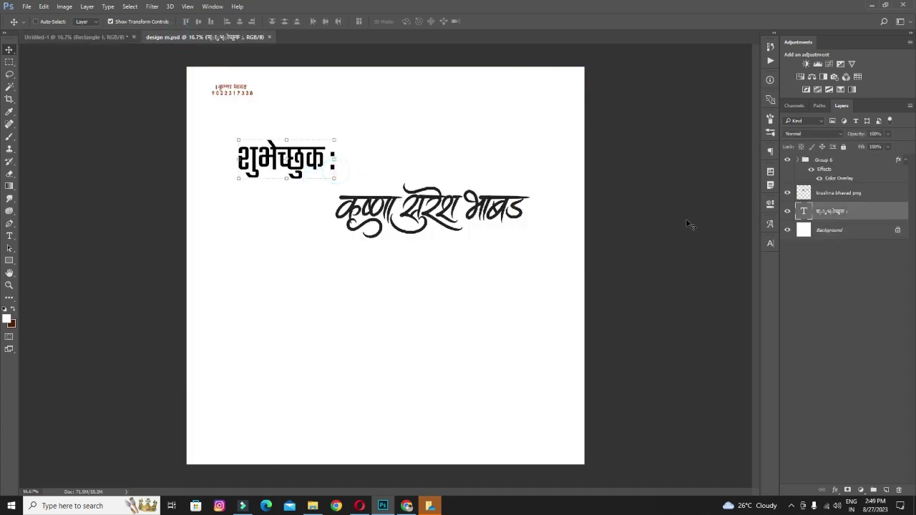
pyautogui.keyDown('shift'); pyautogui.click(839, 193); pyautogui.keyUp('shift')
pyautogui.moveTo(276, 153)
pyautogui.mouseDown()
pyautogui.moveTo(62, 32)
pyautogui.moveTo(493, 369)
pyautogui.mouseUp()
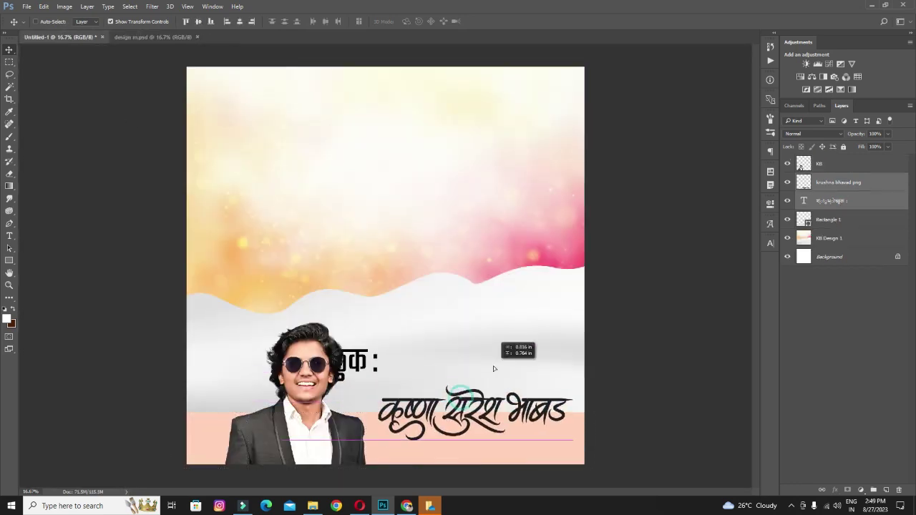
pyautogui.hotkey('ctrl', 't')
pyautogui.moveTo(574, 342)
pyautogui.mouseDown()
pyautogui.moveTo(504, 370)
pyautogui.moveTo(473, 408)
pyautogui.moveTo(482, 452)
pyautogui.mouseUp()
pyautogui.press('Return')
# Step: Arrange the label and calligraphy side by side on the peach band and group them as Group 1
pyautogui.scroll(1, 377, 239)
pyautogui.moveTo(376, 239); pyautogui.dragTo(465, 330)
pyautogui.moveTo(472, 287); pyautogui.dragTo(480, 266)
pyautogui.hotkey('ctrl', 't')
pyautogui.moveTo(366, 228); pyautogui.dragTo(350, 237)
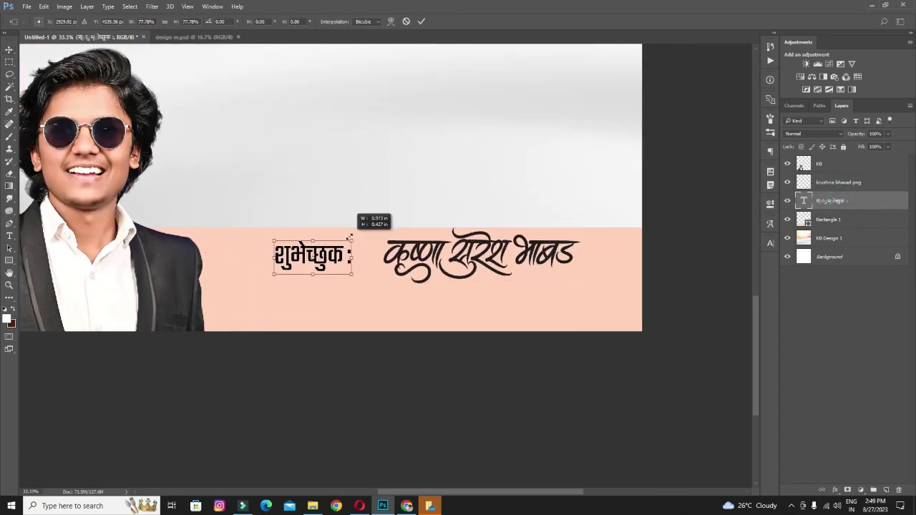
pyautogui.press('Return')
pyautogui.moveTo(544, 236); pyautogui.dragTo(515, 251)
pyautogui.hotkey('ctrl', 'g')
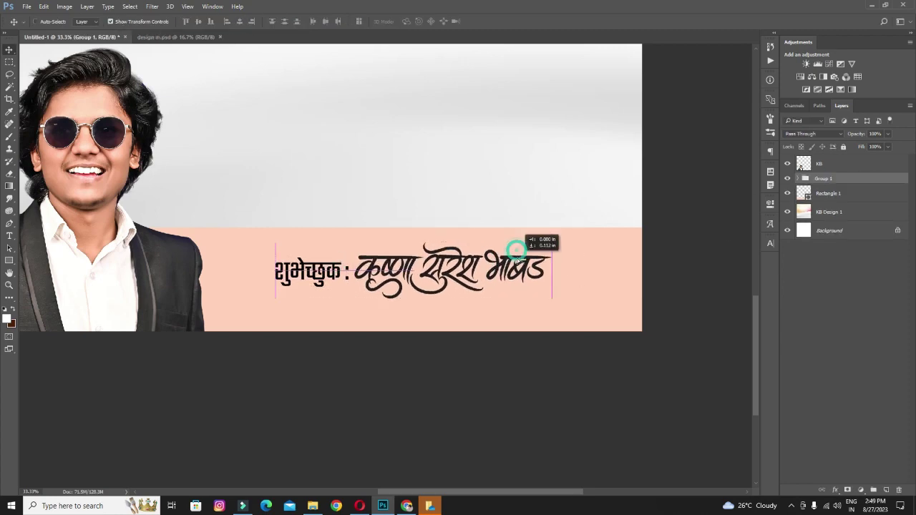
# Step: Zoom in and place a new text insertion point below the heading
pyautogui.hotkey('ctrl', '+')
pyautogui.press('t')
pyautogui.click(249, 281)
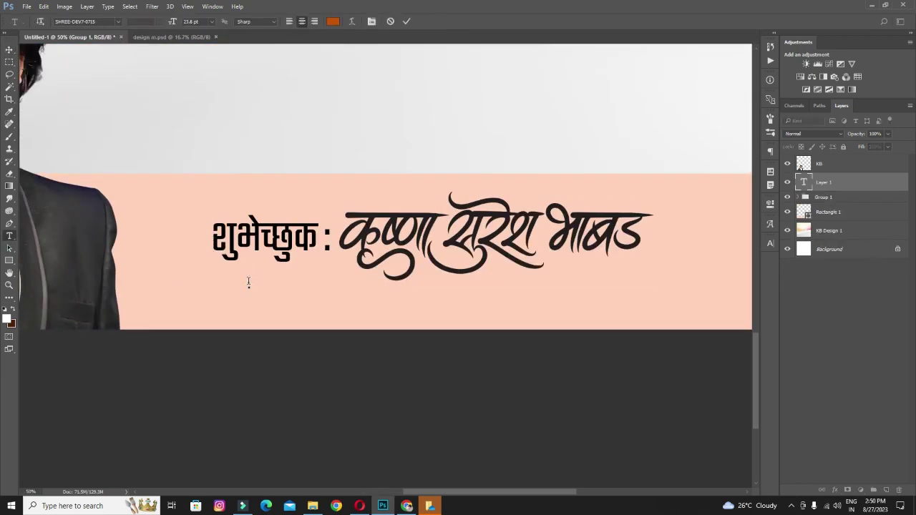
# Step: Add the text 'KB DESIGN NASHIK' in a new font, scaled to fit under the heading
pyautogui.write('KB DESIGN N')
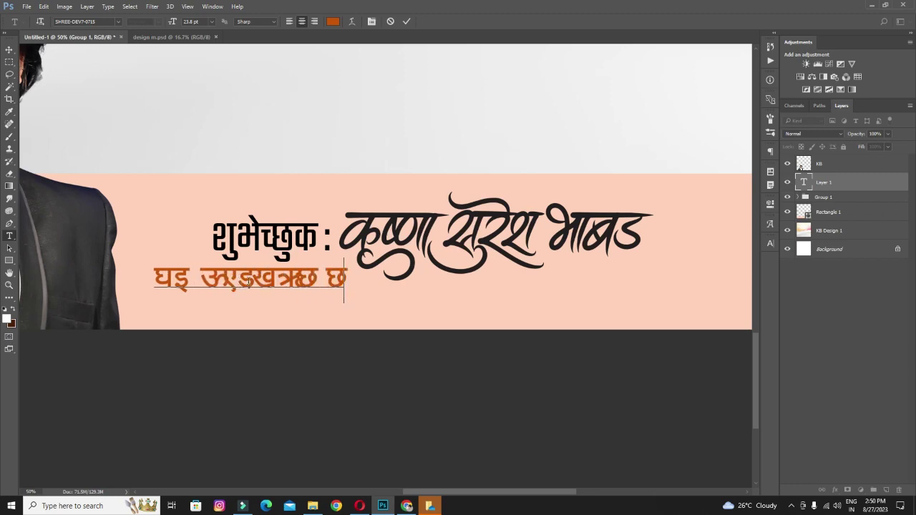
pyautogui.write('ASHIK')
pyautogui.hotkey('ctrl', 'Return')
pyautogui.click(771, 224)
pyautogui.click(708, 243)
pyautogui.click(771, 244)
pyautogui.hotkey('ctrl', 't')
pyautogui.moveTo(580, 301); pyautogui.dragTo(534, 294)
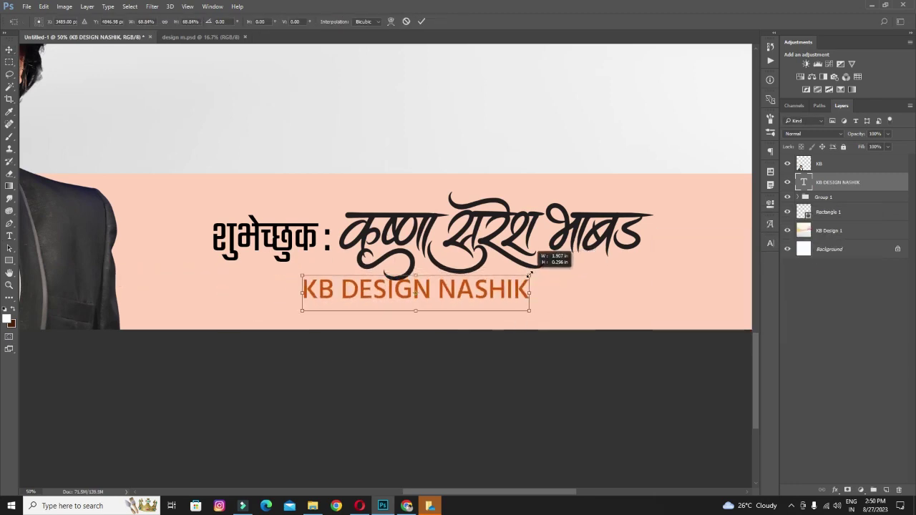
pyautogui.hotkey('ctrl', '-')
pyautogui.press('Return')
pyautogui.hotkey('ctrl', '+')
# Step: Colour KB DESIGN NASHIK dark grey and turn the शुभेच्छुक: label and calligraphy white
pyautogui.click(698, 315)
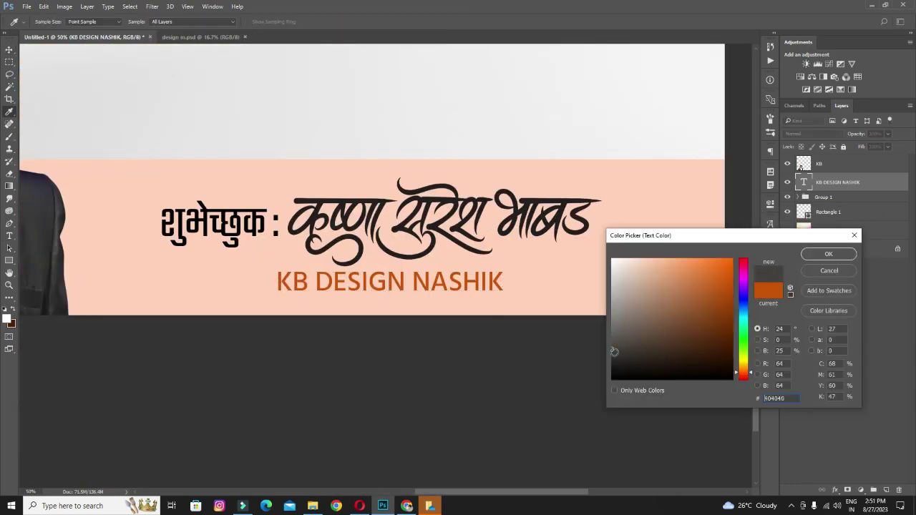
pyautogui.click(818, 253)
pyautogui.click(838, 230)
pyautogui.rightClick(844, 212)
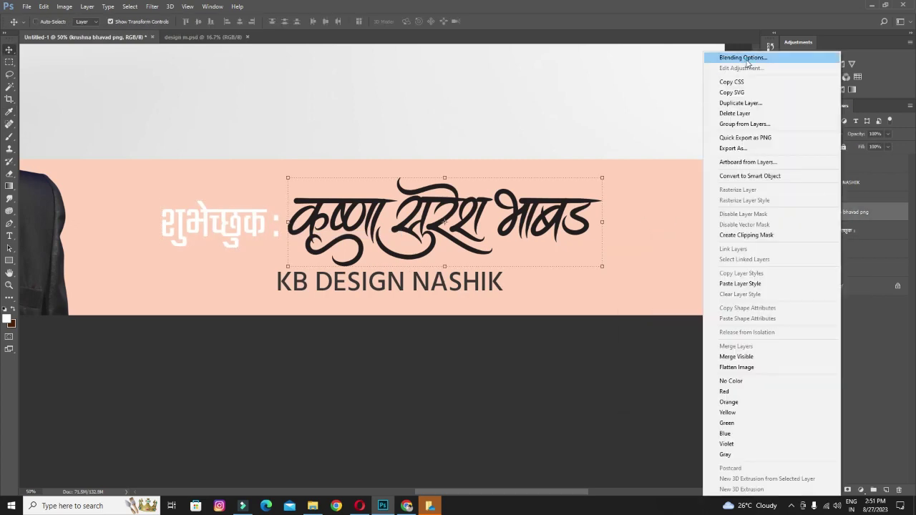
pyautogui.click(736, 58)
pyautogui.rightClick(834, 211)
pyautogui.click(738, 200)
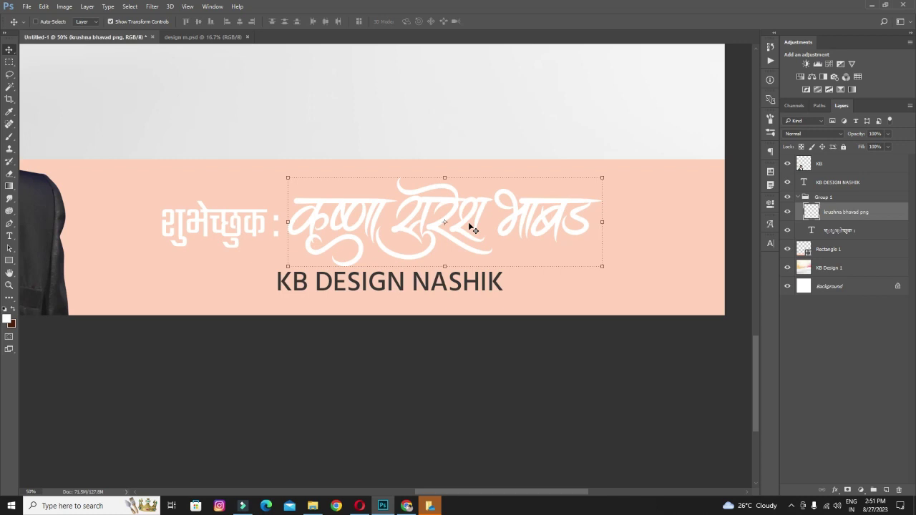
pyautogui.moveTo(472, 229); pyautogui.dragTo(509, 232)
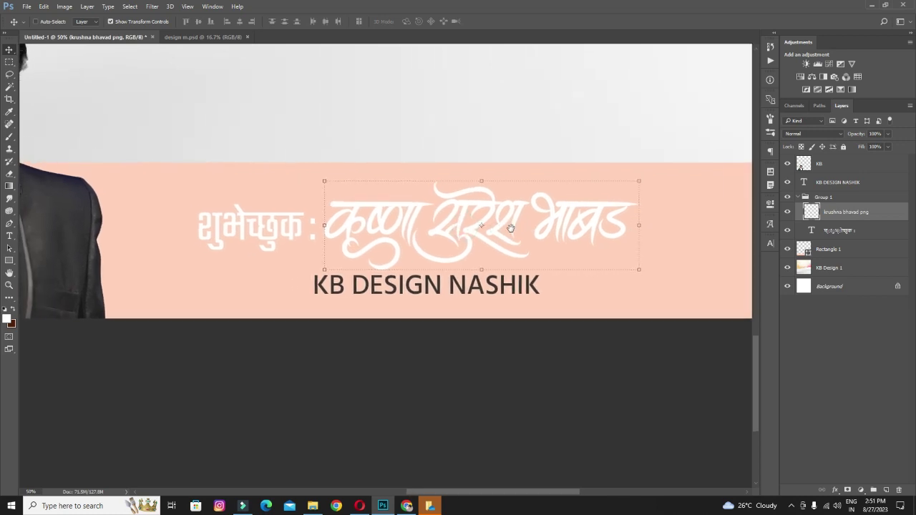
pyautogui.click(839, 250)
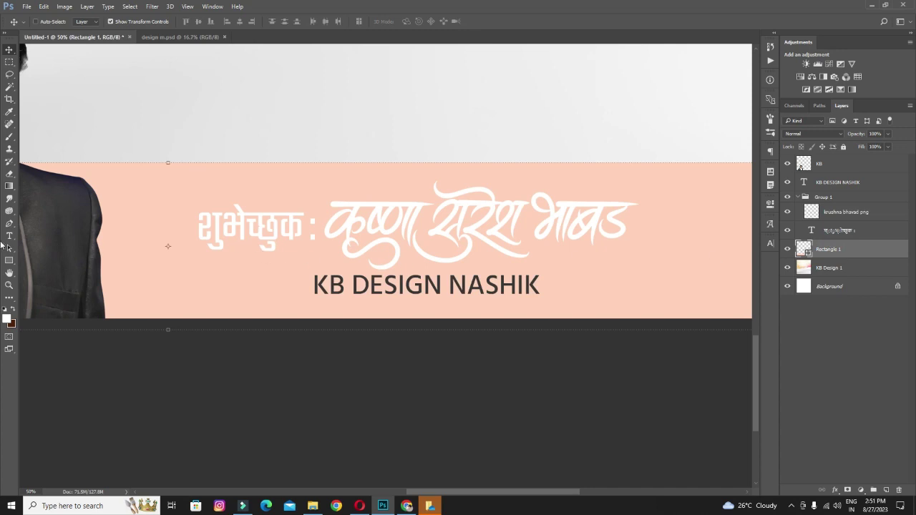
# Step: Draw a rectangle around the white heading text on the band
pyautogui.click(10, 260)
pyautogui.click(53, 264)
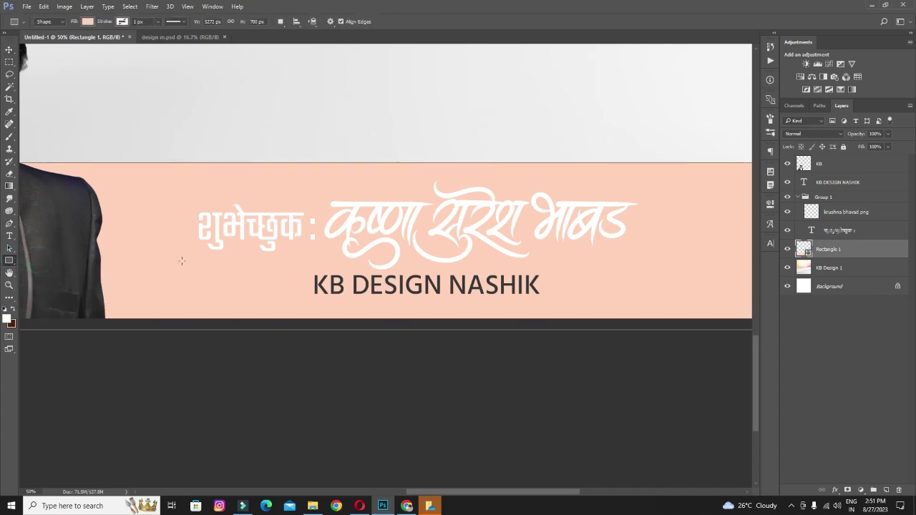
pyautogui.moveTo(184, 192); pyautogui.dragTo(624, 266)
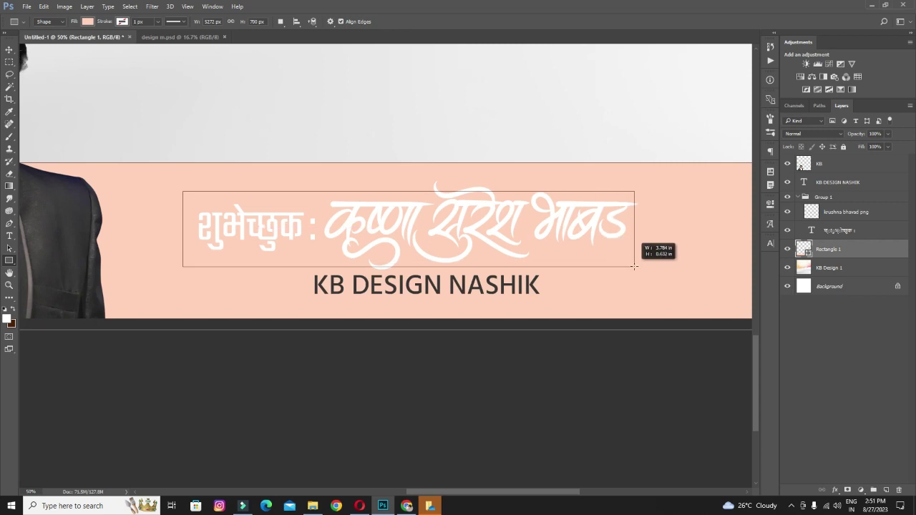
pyautogui.moveTo(624, 265)
pyautogui.mouseDown()
pyautogui.moveTo(647, 263)
pyautogui.moveTo(627, 270)
pyautogui.mouseUp()
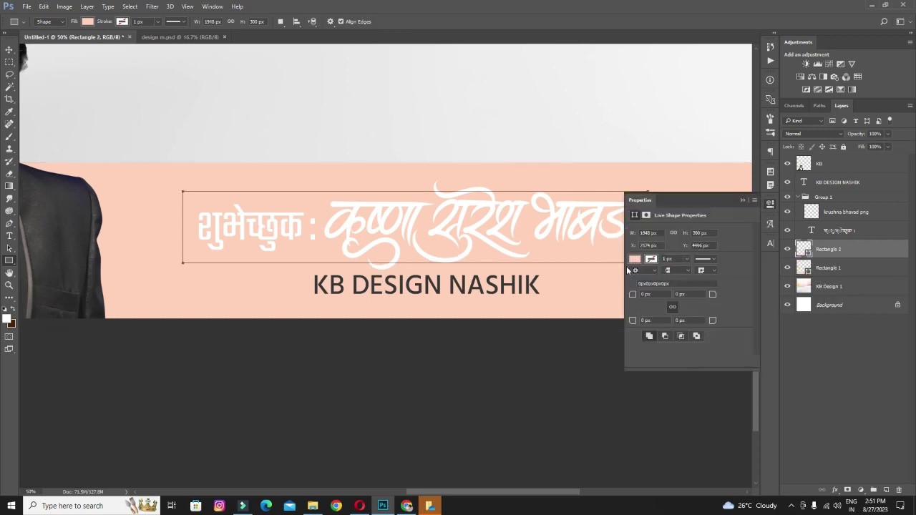
pyautogui.click(770, 204)
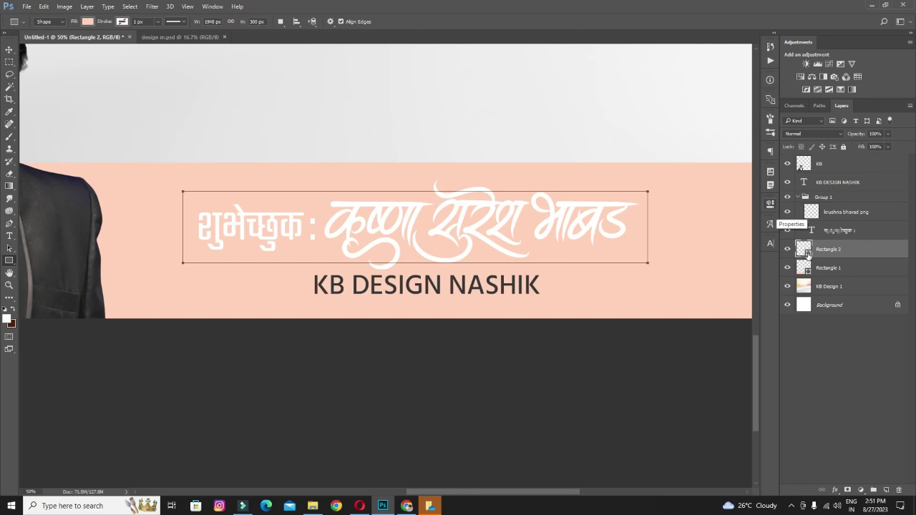
# Step: Fill the new Rectangle 2 with a dark orange-brown colour
pyautogui.doubleClick(805, 249)
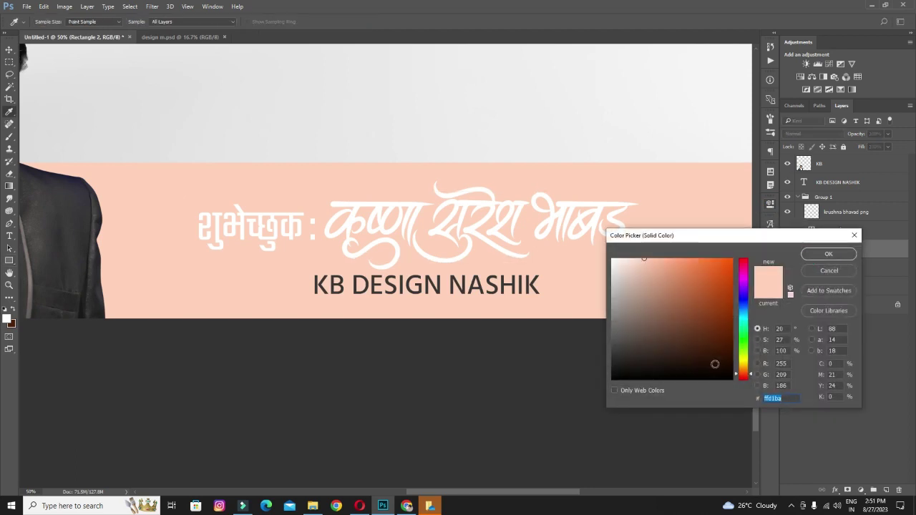
pyautogui.moveTo(739, 293); pyautogui.dragTo(740, 294)
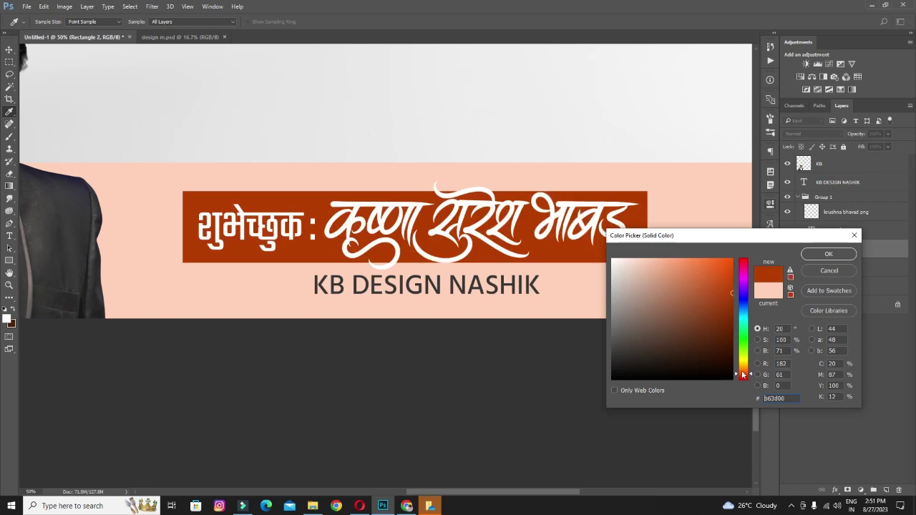
pyautogui.click(728, 291)
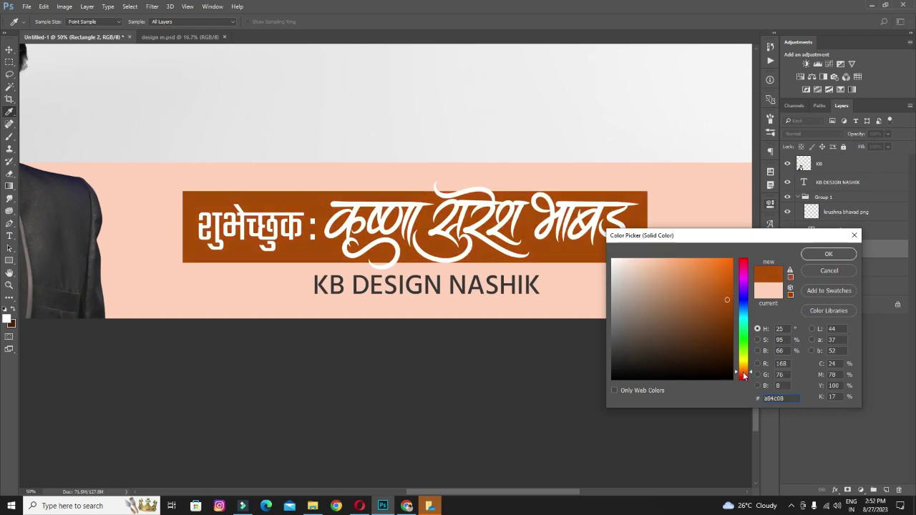
pyautogui.click(811, 253)
pyautogui.hotkey('ctrl', '-')
pyautogui.hotkey('ctrl', 't')
# Step: Adjust the orange banner's height around the text and reposition it slightly
pyautogui.moveTo(405, 211); pyautogui.dragTo(406, 207)
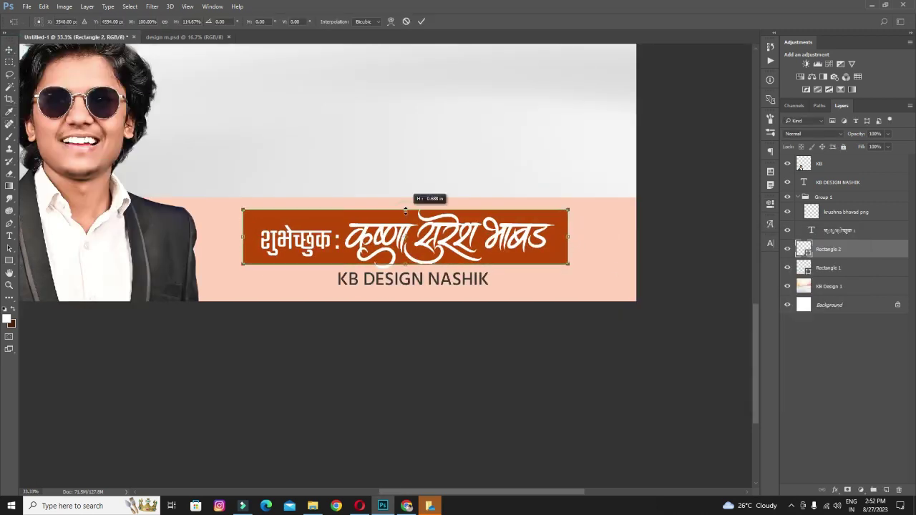
pyautogui.hotkey('ctrl', '+')
pyautogui.hotkey('ctrl', '+')
pyautogui.press('Return')
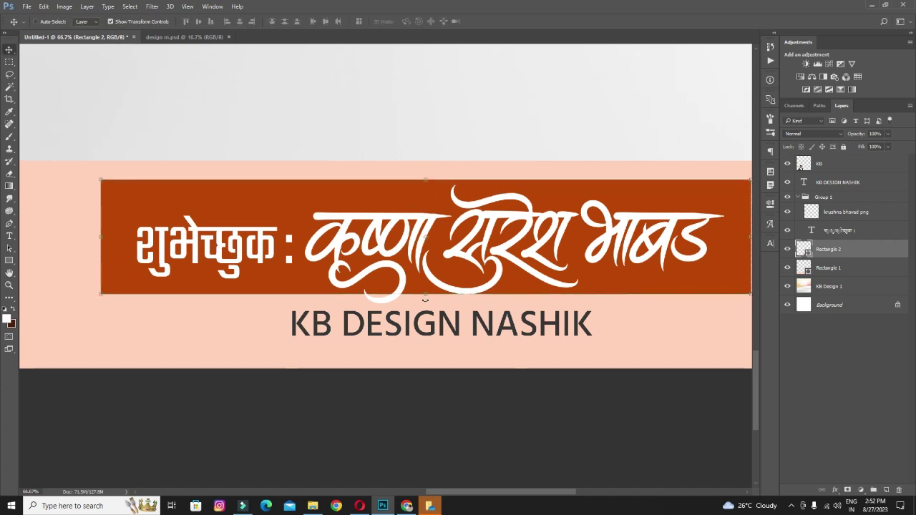
pyautogui.hotkey('ctrl', '-')
pyautogui.hotkey('ctrl', '-')
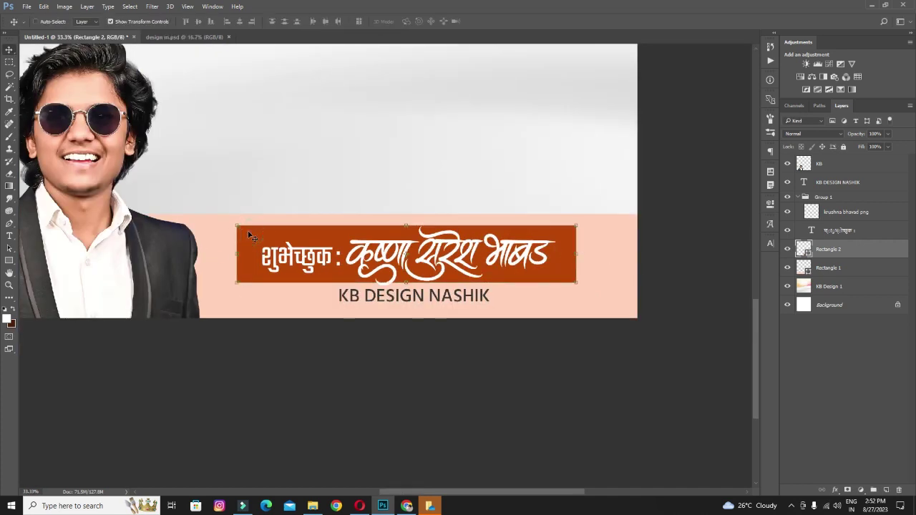
pyautogui.moveTo(242, 229); pyautogui.dragTo(256, 228)
# Step: Skew the banner into a slanted trapezoid, widen it slightly, and drag a copy below
pyautogui.hotkey('ctrl', 't')
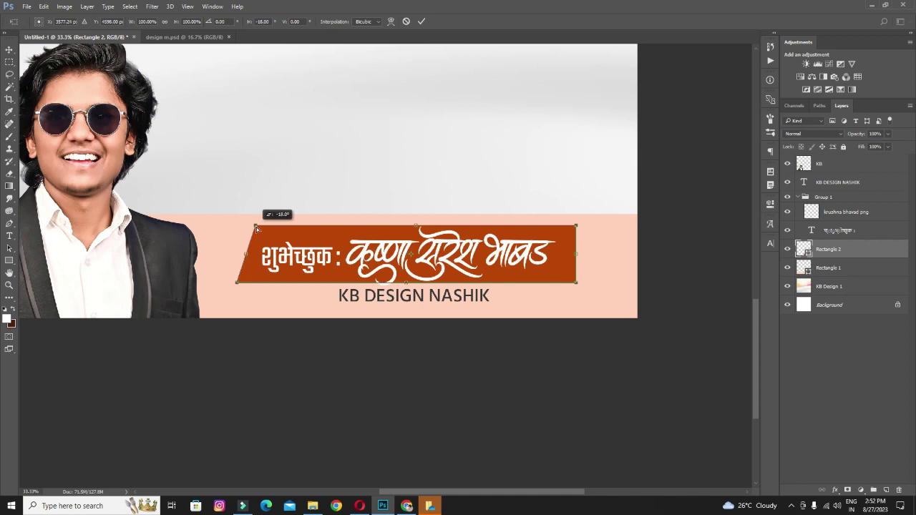
pyautogui.press('Return')
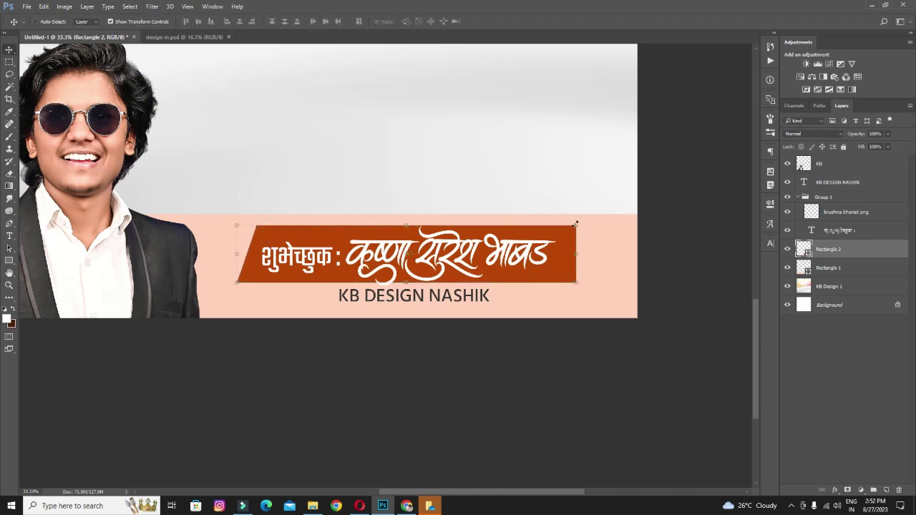
pyautogui.click(575, 224)
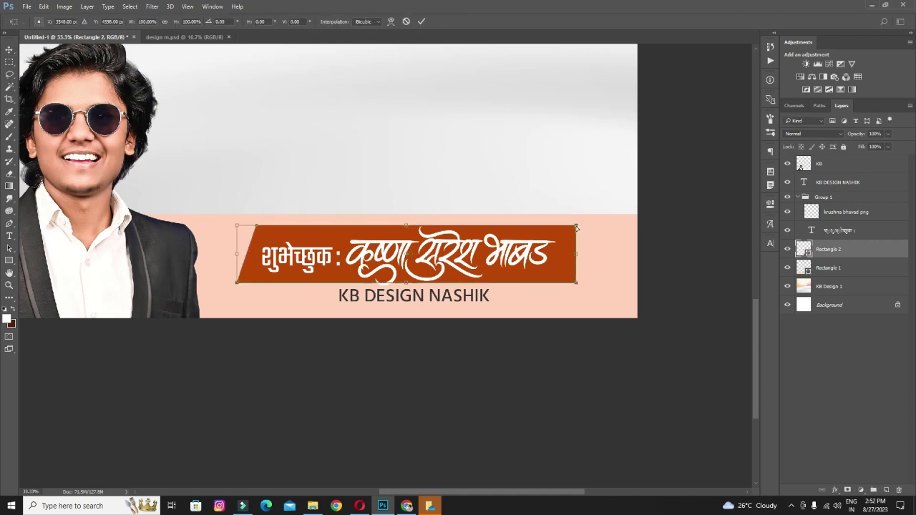
pyautogui.moveTo(576, 227); pyautogui.dragTo(565, 227)
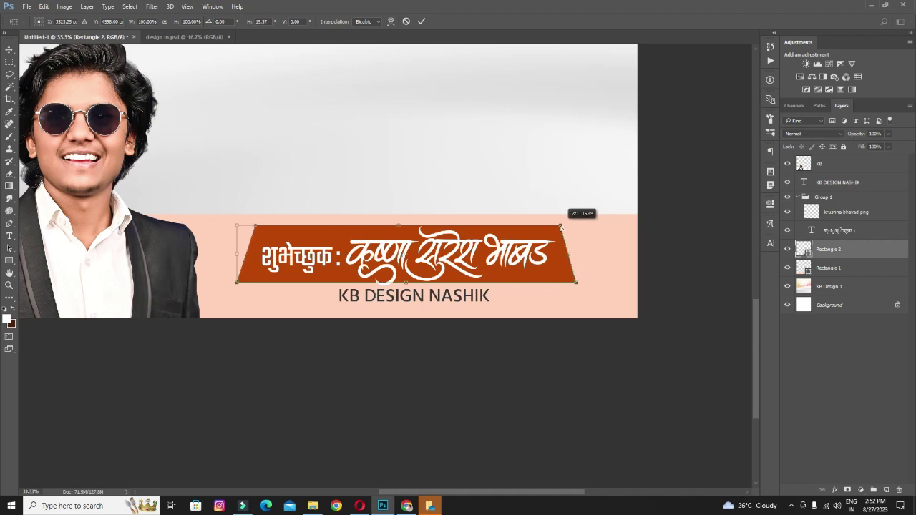
pyautogui.moveTo(562, 227); pyautogui.dragTo(562, 228)
pyautogui.click(577, 254)
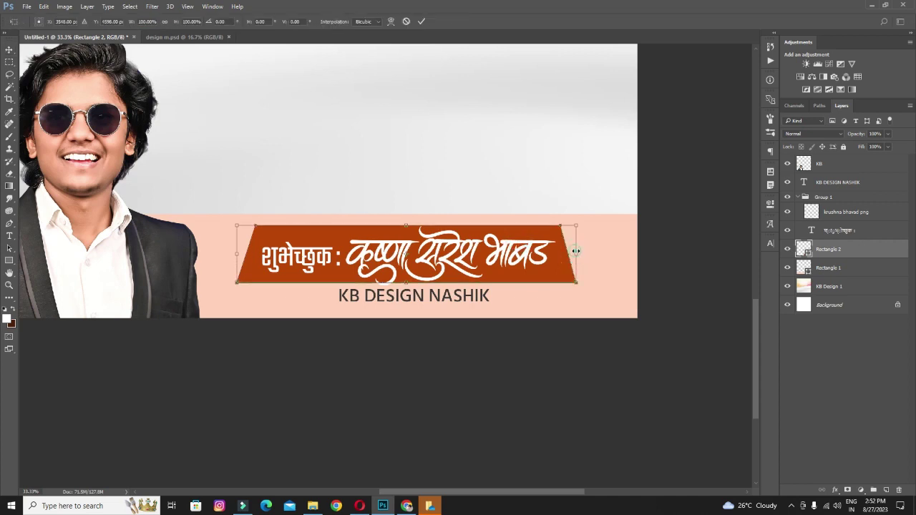
pyautogui.moveTo(568, 254); pyautogui.dragTo(578, 252)
pyautogui.press('Return')
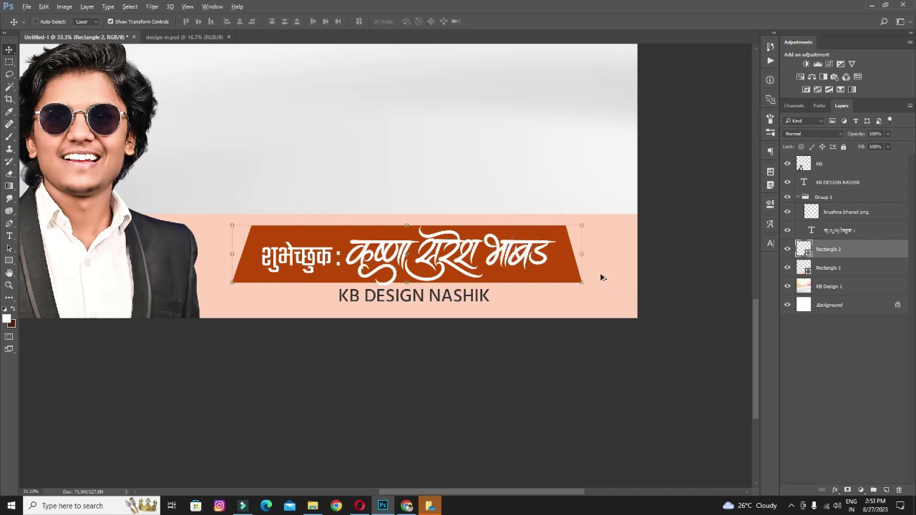
pyautogui.keyDown('alt'); pyautogui.moveTo(555, 250); pyautogui.dragTo(551, 296); pyautogui.keyUp('alt')
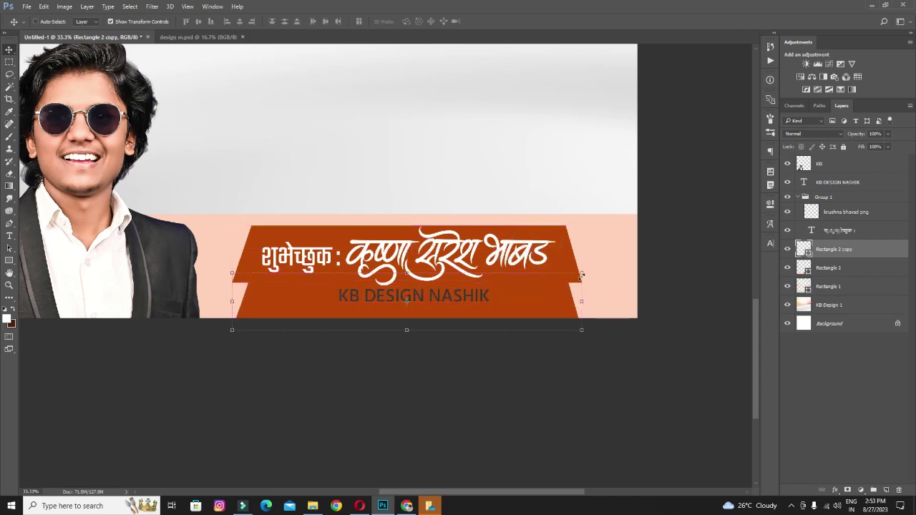
# Step: Shrink the copied band to about 56% and fill it with yellow ffba00
pyautogui.doubleClick(554, 283)
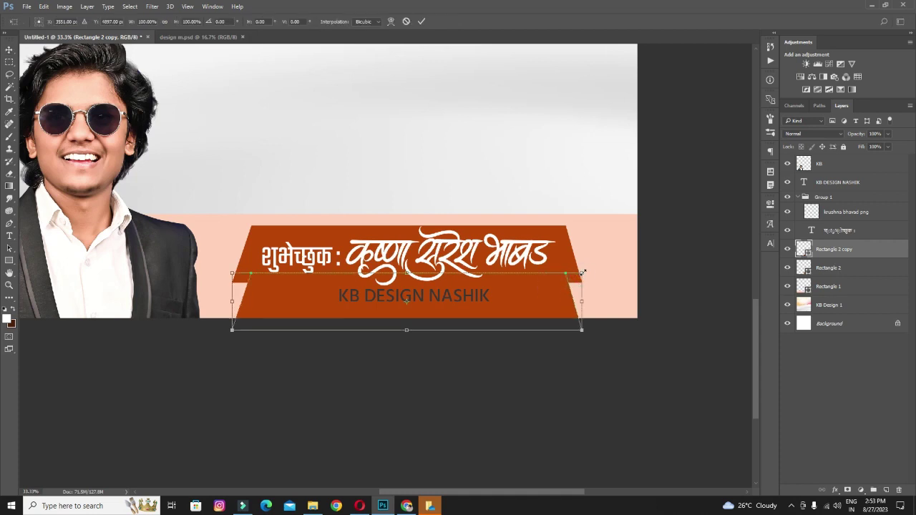
pyautogui.keyDown('alt'); pyautogui.moveTo(582, 272); pyautogui.dragTo(505, 283); pyautogui.keyUp('alt')
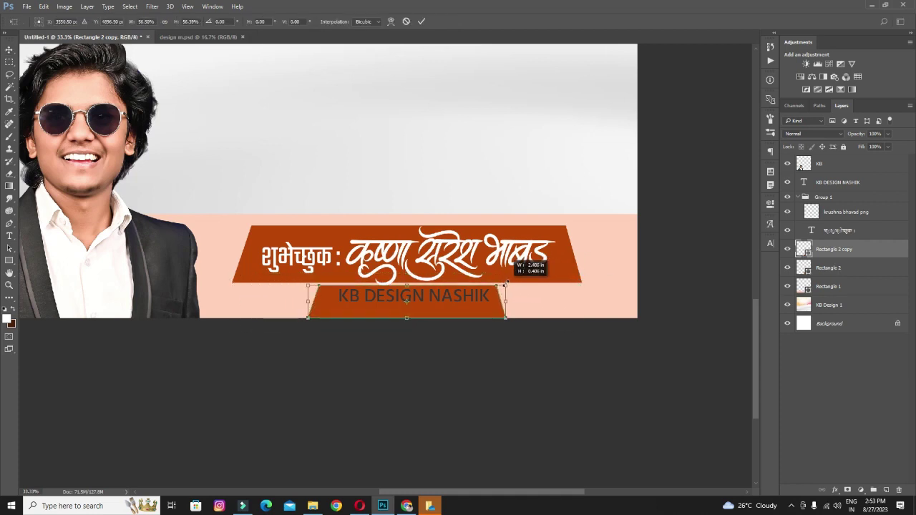
pyautogui.press('Return')
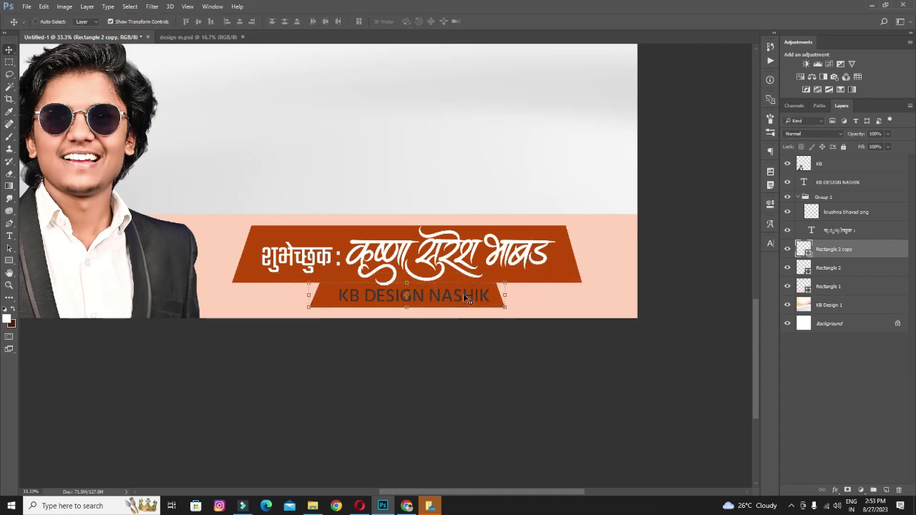
pyautogui.doubleClick(804, 250)
pyautogui.moveTo(690, 367)
pyautogui.mouseDown()
pyautogui.moveTo(693, 273)
pyautogui.moveTo(723, 264)
pyautogui.mouseUp()
pyautogui.click(829, 254)
# Step: Enlarge the yellow band behind KB DESIGN NASHIK and group the banner layers as Group 2
pyautogui.hotkey('ctrl', '-')
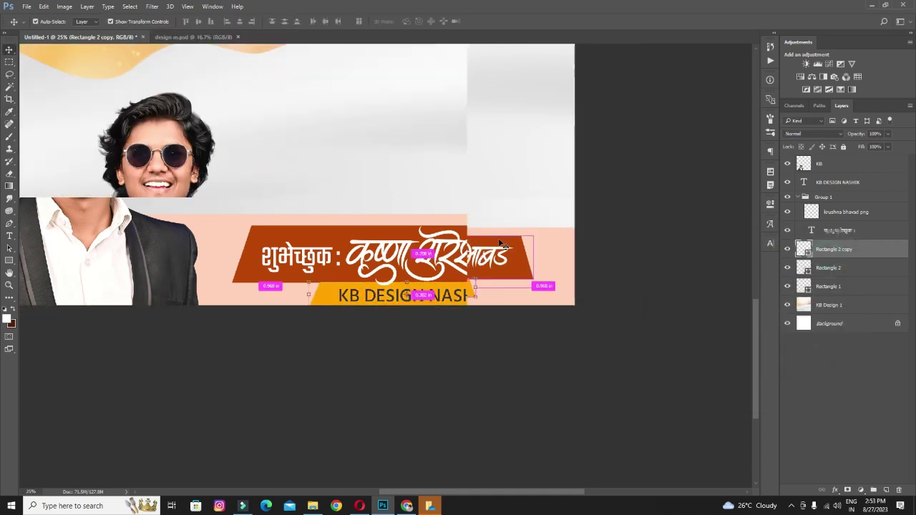
pyautogui.hotkey('ctrl', 't')
pyautogui.moveTo(474, 297); pyautogui.dragTo(485, 302)
pyautogui.press('Return')
pyautogui.click(838, 181)
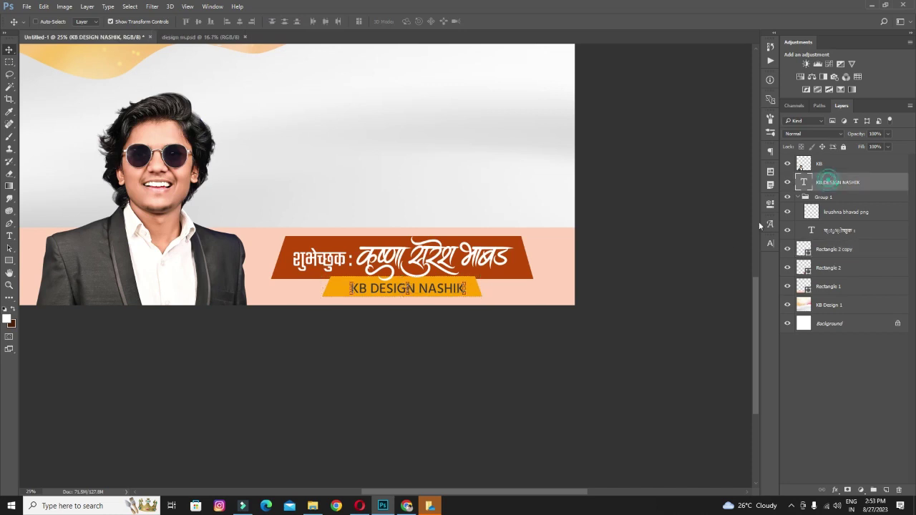
pyautogui.hotkey('ctrl', '-')
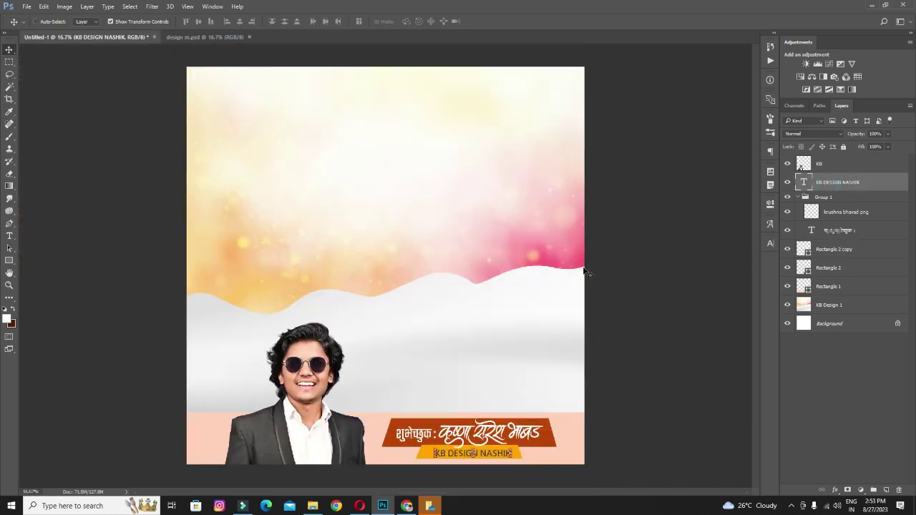
pyautogui.click(829, 287)
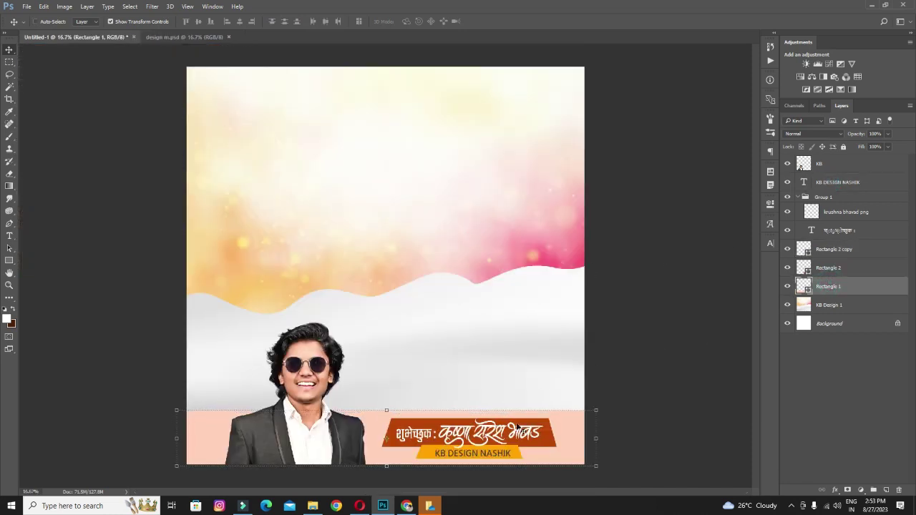
pyautogui.hotkey('ctrl', 'z')
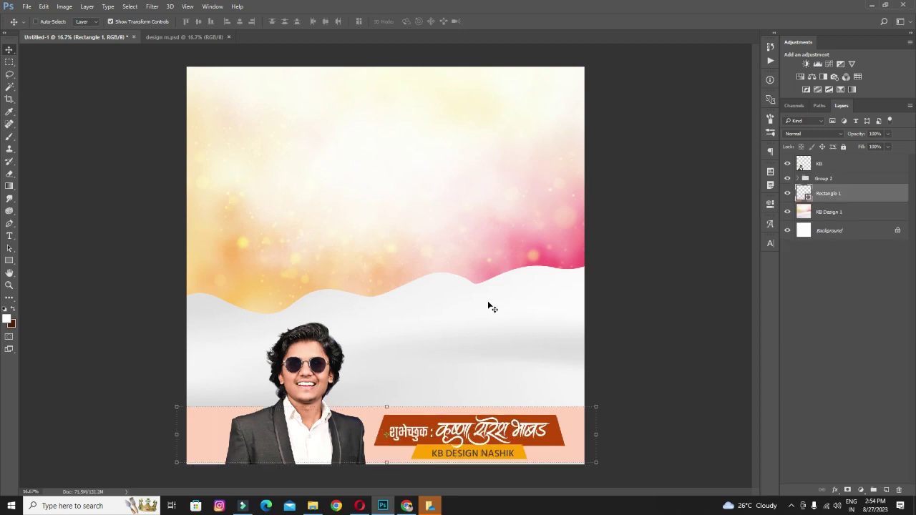
# Step: Search Google Images for 'rakshabandhan png' in the browser
pyautogui.click(406, 506)
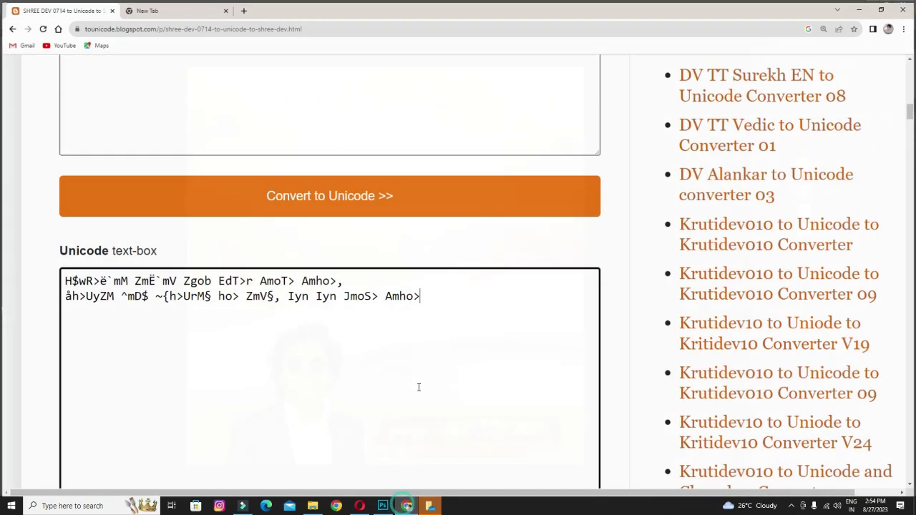
pyautogui.click(145, 11)
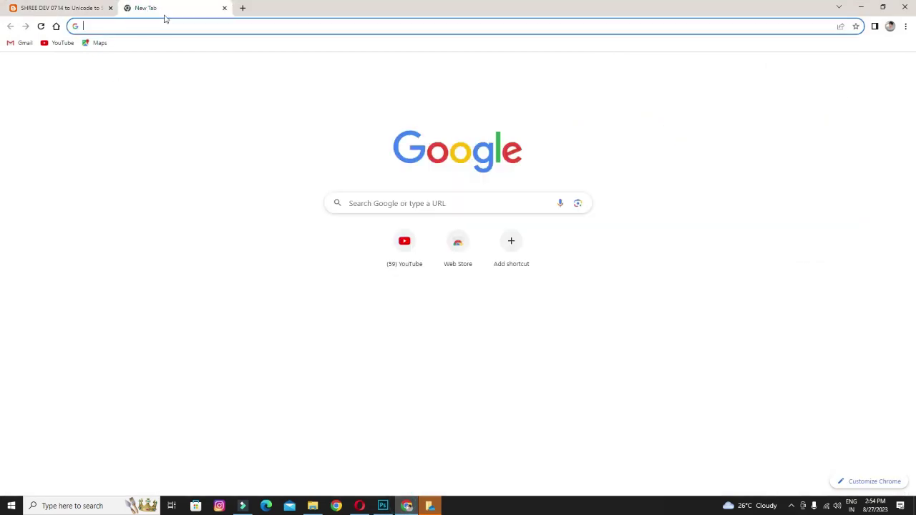
pyautogui.click(362, 197)
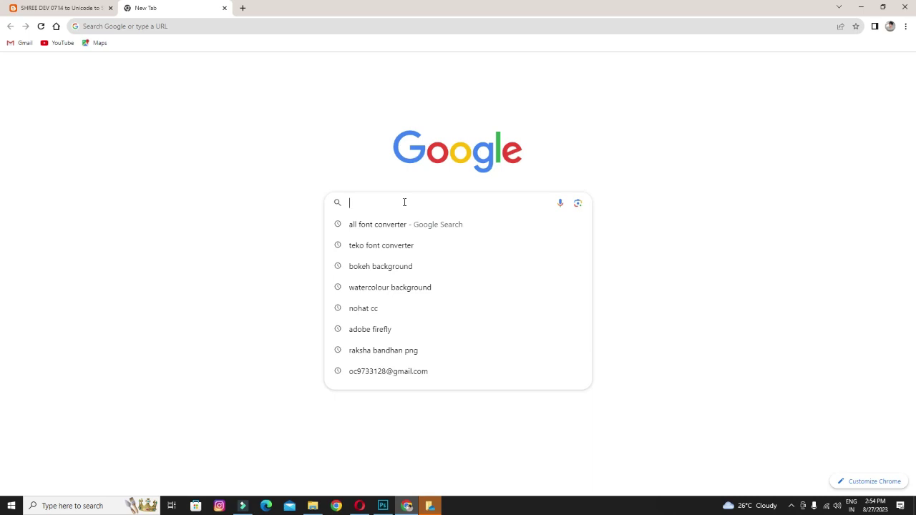
pyautogui.write('rak')
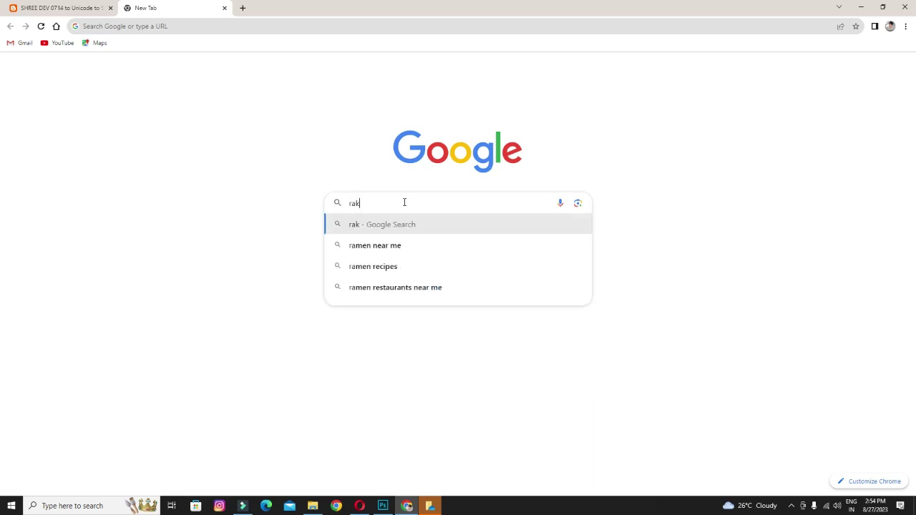
pyautogui.write('shabandhan png')
pyautogui.press('Return')
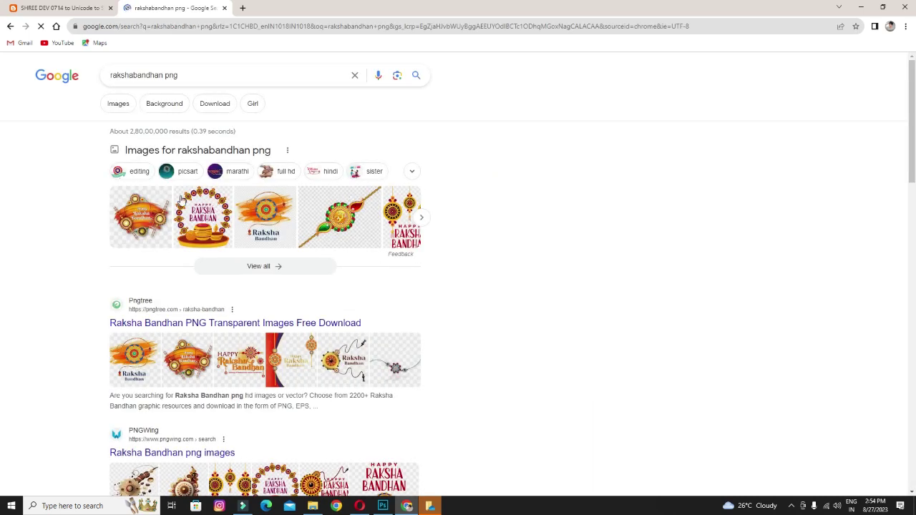
pyautogui.click(119, 107)
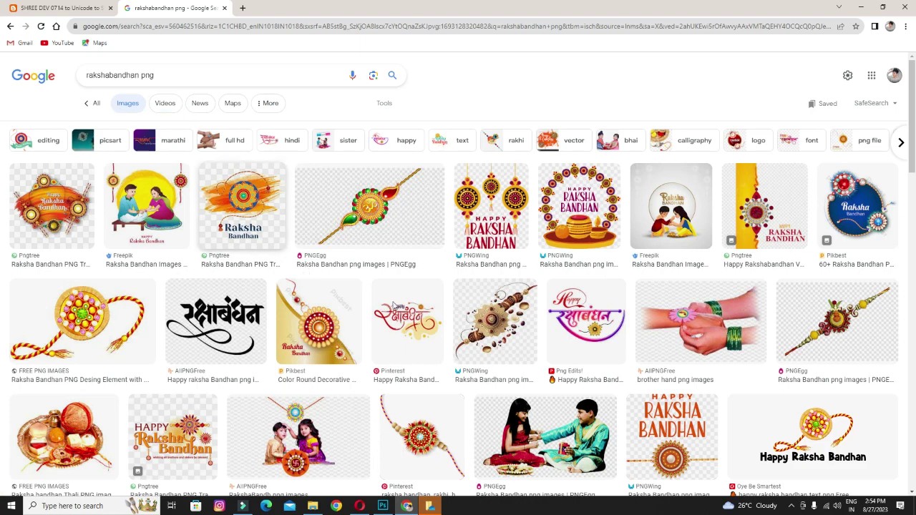
# Step: Browse the image results and open the round rakhi image's source page
pyautogui.scroll(-1, 446, 310)
pyautogui.scroll(-1, 446, 309)
pyautogui.scroll(-1, 392, 307)
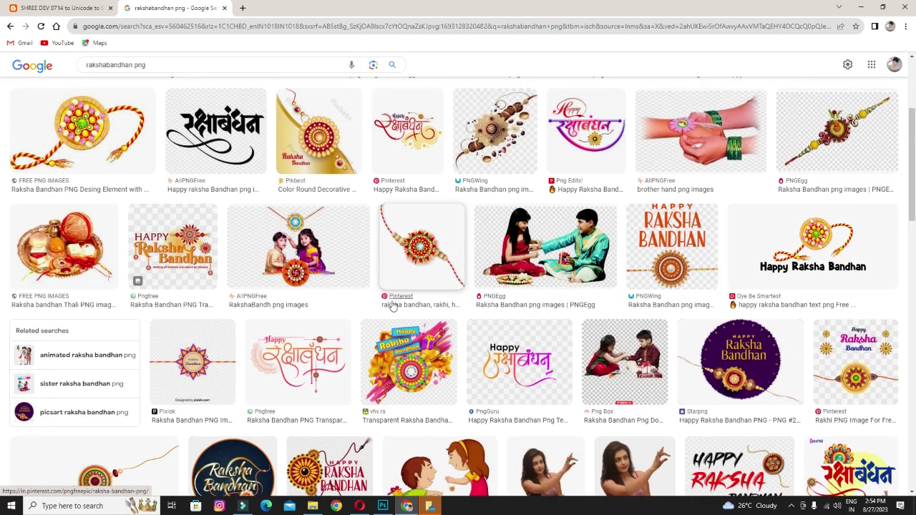
pyautogui.scroll(-1, 392, 306)
pyautogui.scroll(-2, 392, 307)
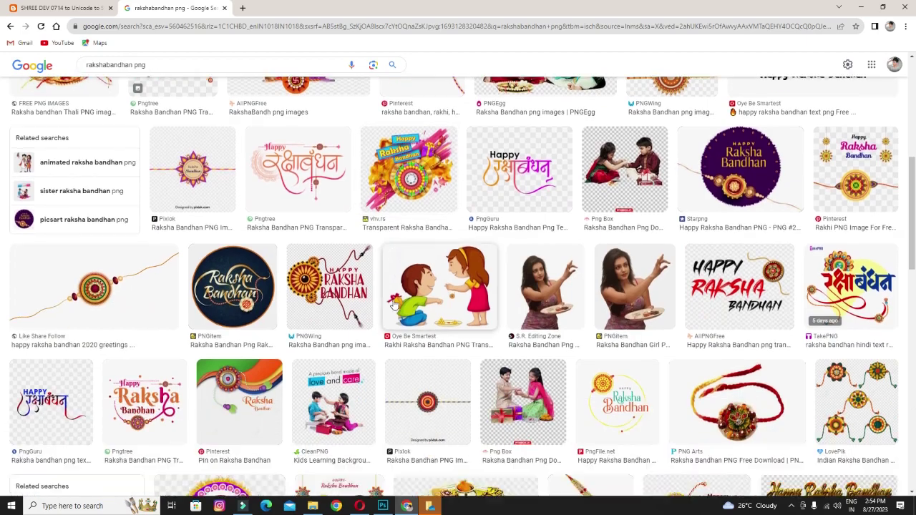
pyautogui.scroll(-2, 423, 313)
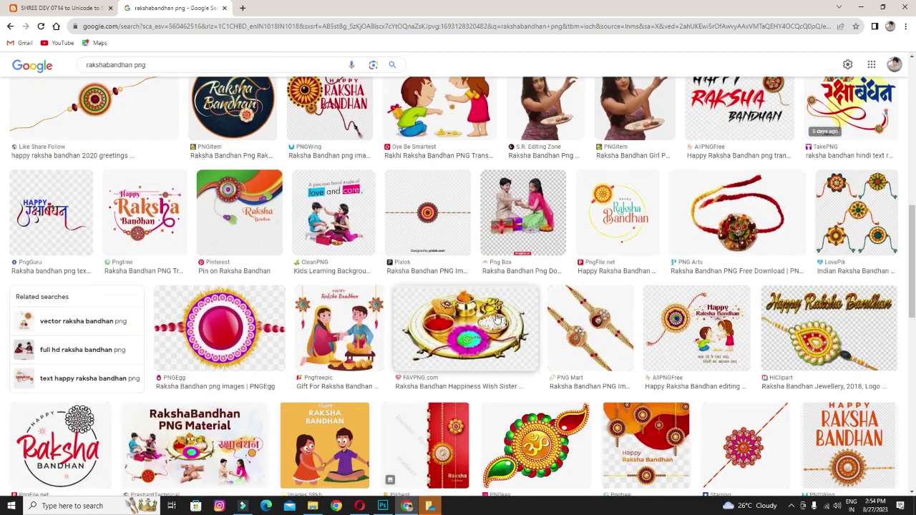
pyautogui.scroll(-1, 452, 315)
pyautogui.scroll(-2, 487, 319)
pyautogui.scroll(-3, 521, 322)
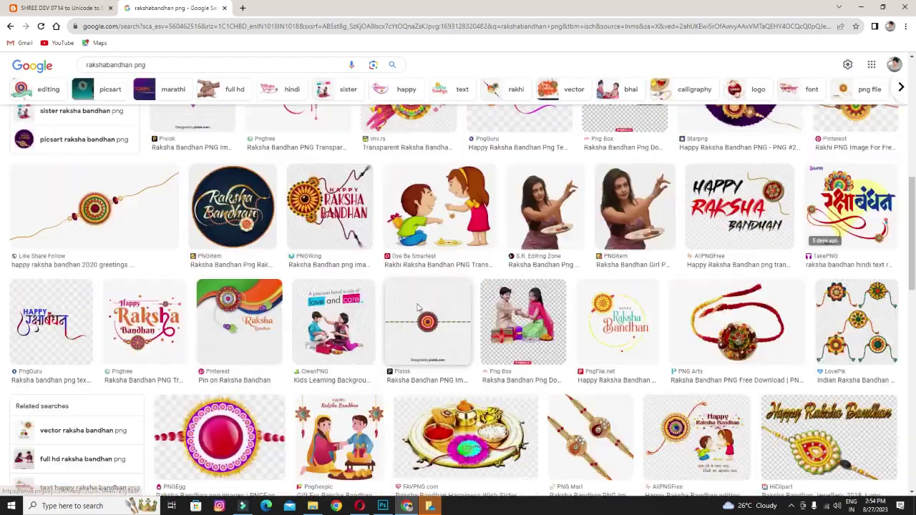
pyautogui.scroll(-2, 429, 286)
pyautogui.scroll(1, 101, 193)
pyautogui.scroll(1, 100, 193)
pyautogui.scroll(1, 100, 193)
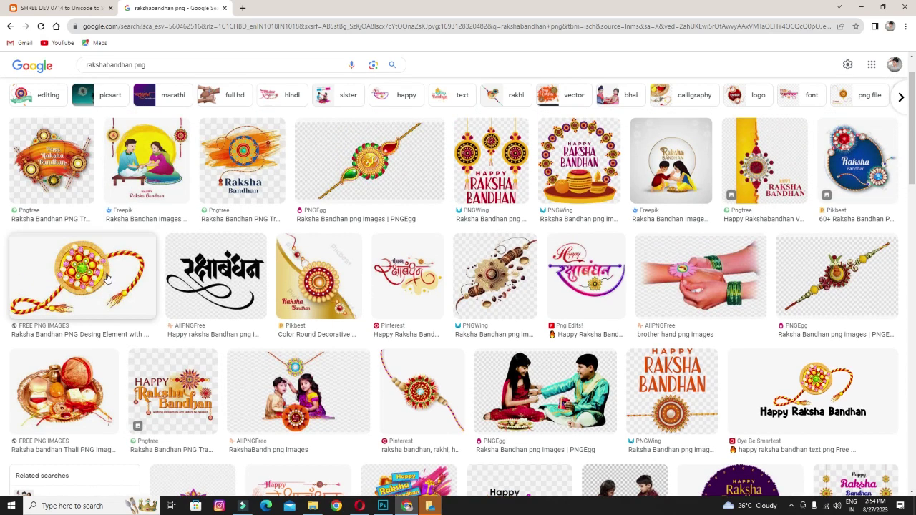
pyautogui.click(80, 275)
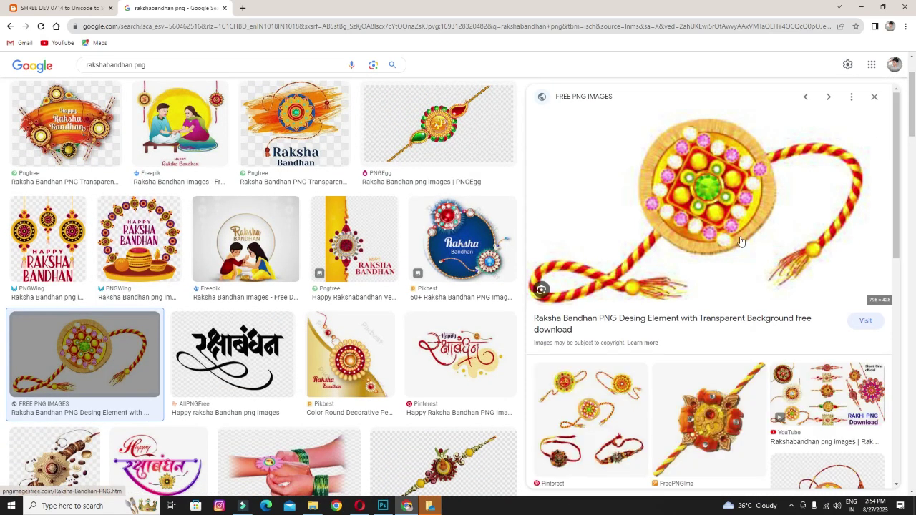
pyautogui.click(866, 323)
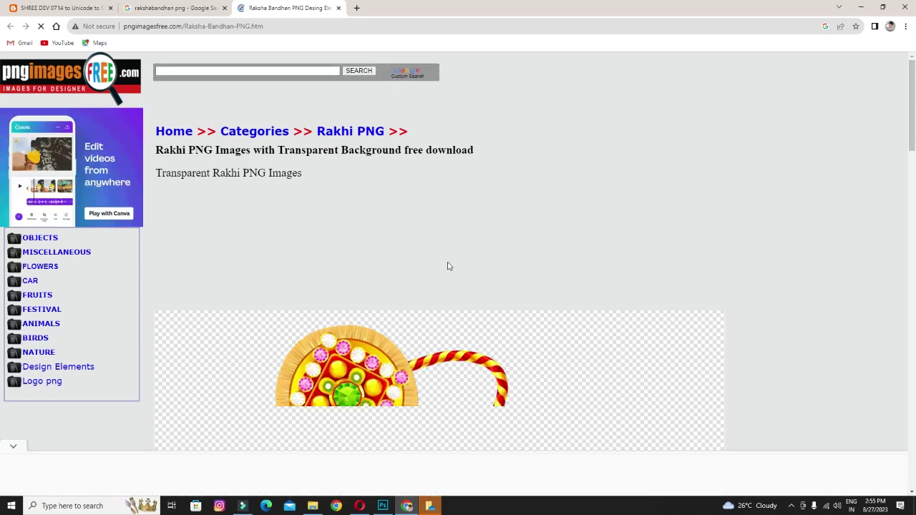
# Step: Save the full-size rakhi image from its source page
pyautogui.scroll(-3, 444, 269)
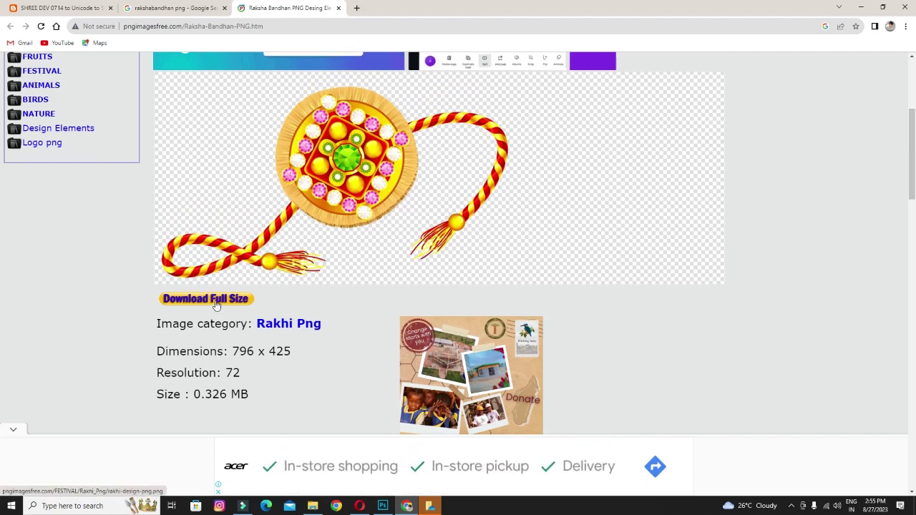
pyautogui.click(216, 300)
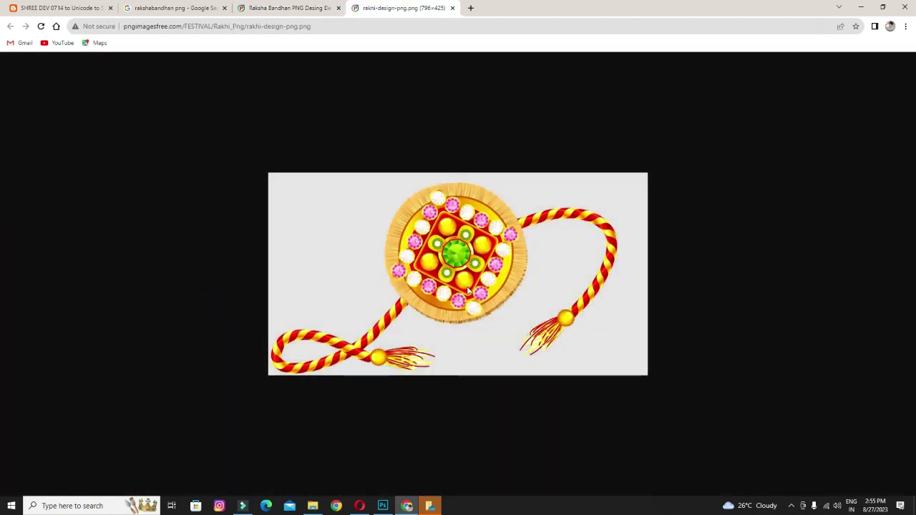
pyautogui.rightClick(450, 244)
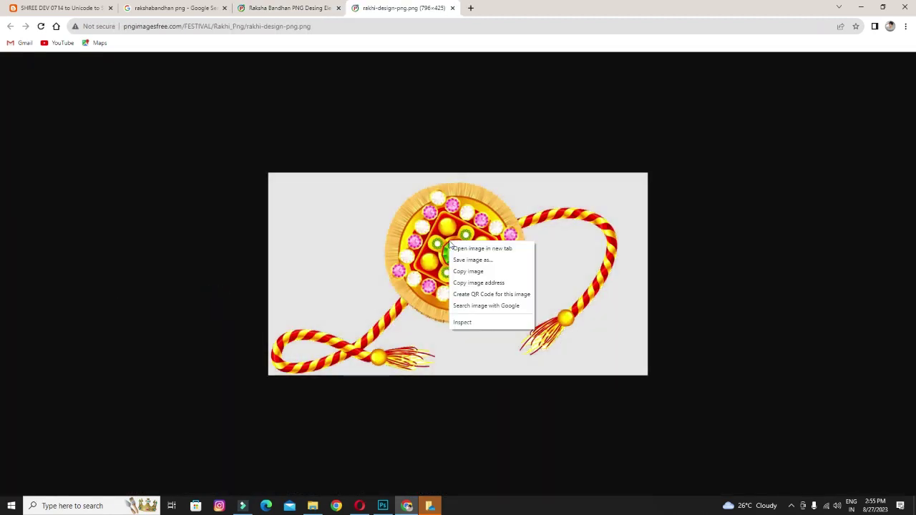
pyautogui.click(480, 261)
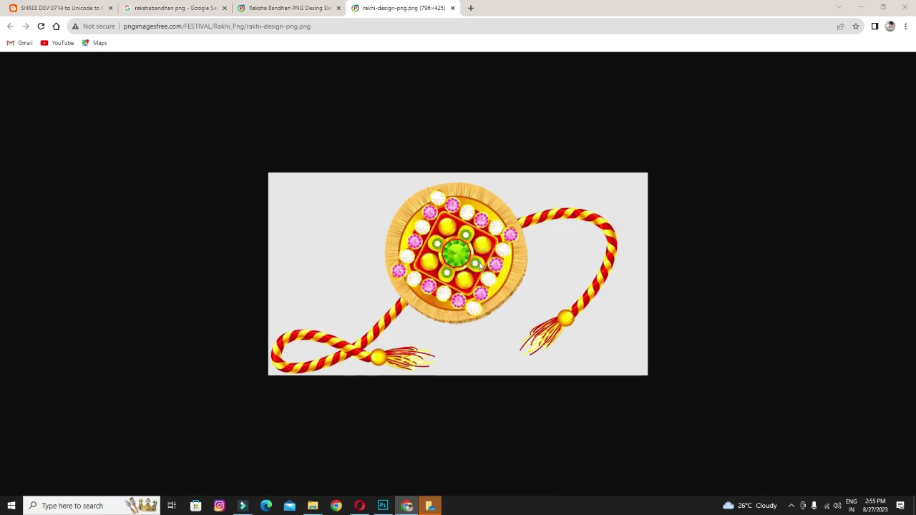
pyautogui.click(767, 410)
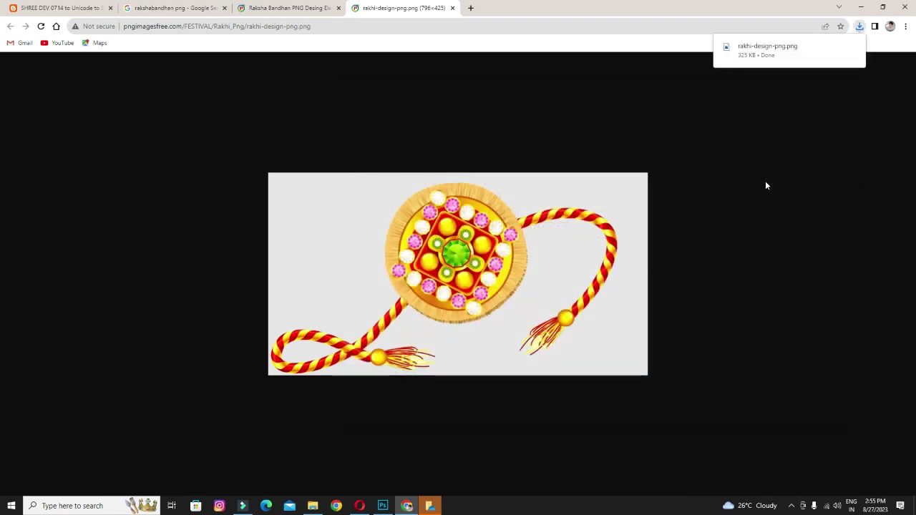
# Step: Drag the downloaded rakhi-design-png file from its folder onto the poster
pyautogui.click(837, 46)
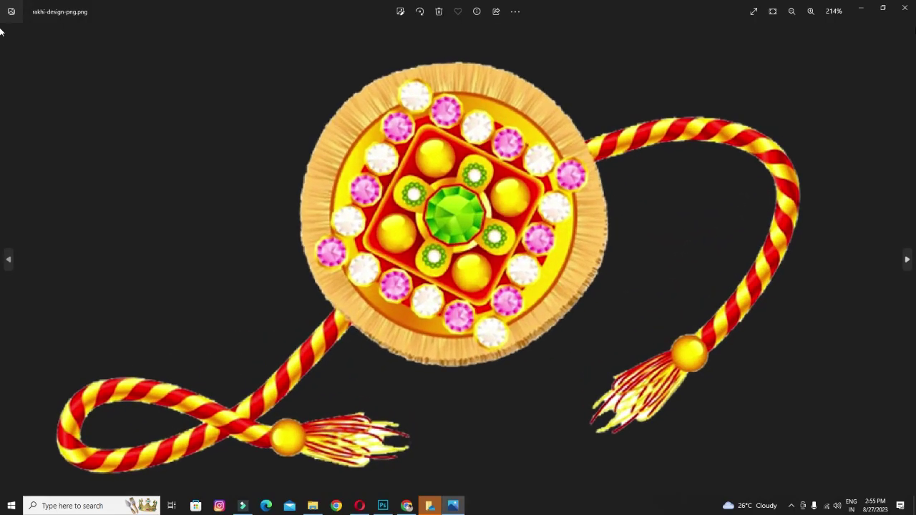
pyautogui.click(905, 7)
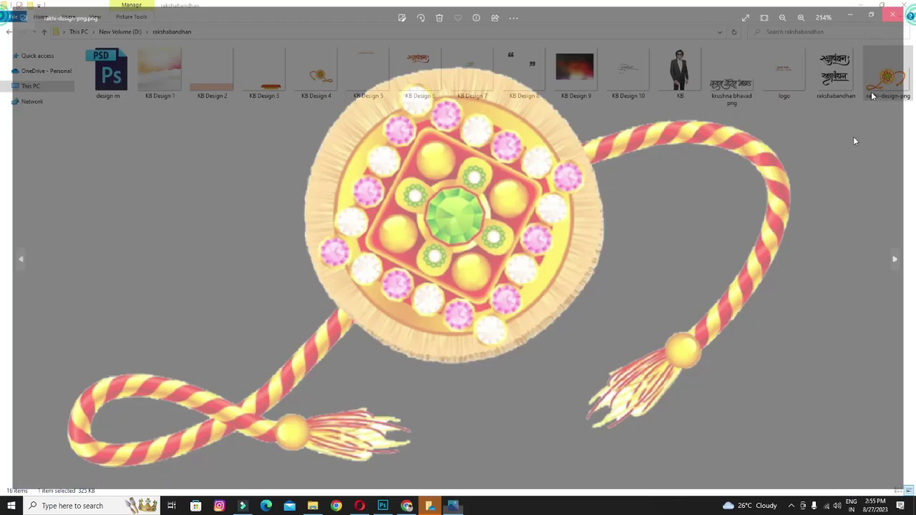
pyautogui.moveTo(886, 71); pyautogui.dragTo(390, 351)
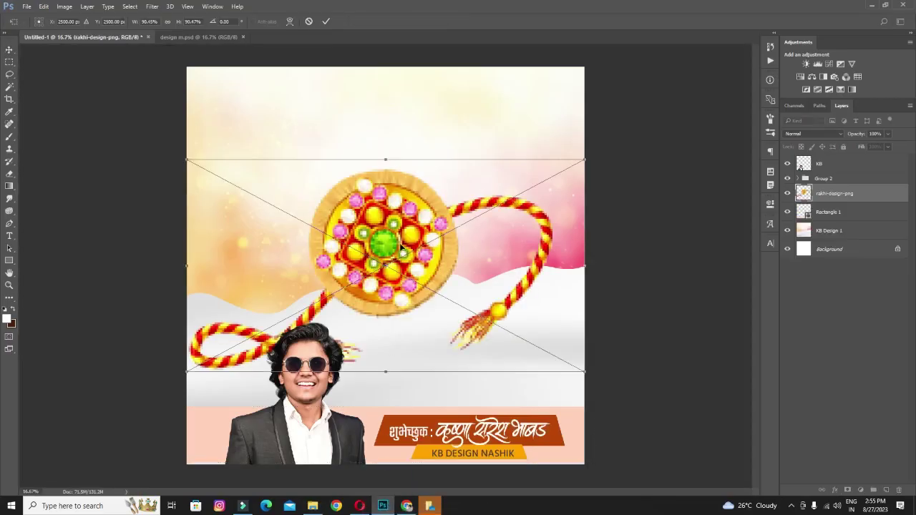
# Step: Flip the rakhi horizontally and scale it onto the white wave right of the man
pyautogui.moveTo(583, 67); pyautogui.dragTo(477, 164)
pyautogui.moveTo(431, 202); pyautogui.dragTo(491, 301)
pyautogui.rightClick(492, 300)
pyautogui.click(527, 440)
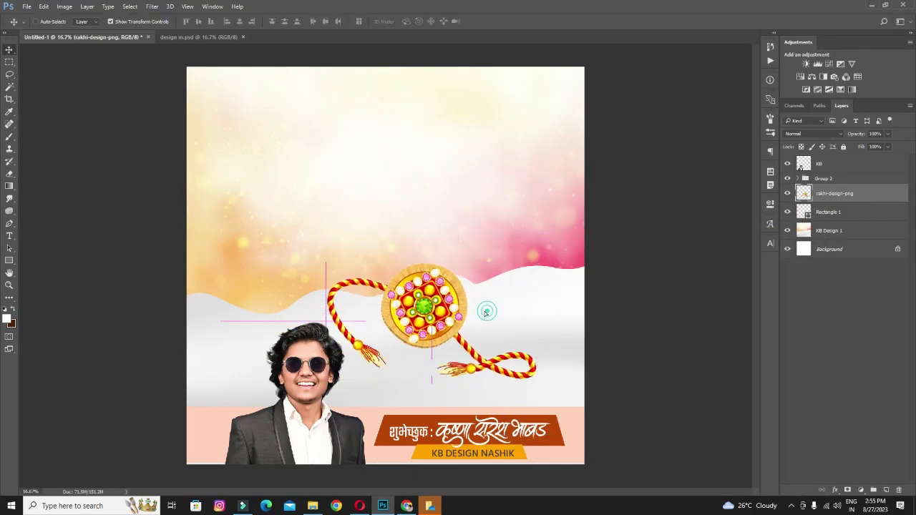
pyautogui.press('Return')
pyautogui.keyDown('ctrl'); pyautogui.click(388, 462); pyautogui.keyUp('ctrl')
pyautogui.keyDown('ctrl'); pyautogui.click(429, 308); pyautogui.keyUp('ctrl')
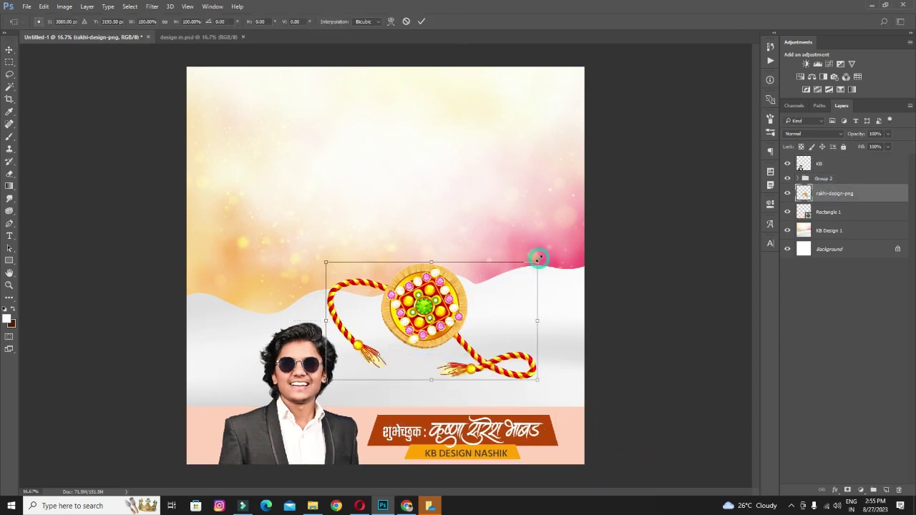
pyautogui.moveTo(536, 257); pyautogui.dragTo(566, 239)
pyautogui.press('Return')
pyautogui.click(828, 194)
pyautogui.moveTo(489, 291); pyautogui.dragTo(492, 304)
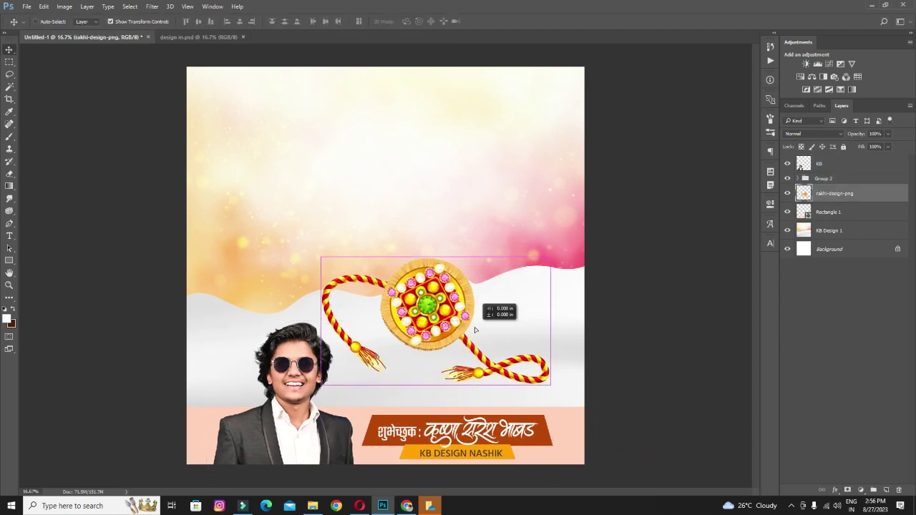
# Step: Give the rakhi a 49 px outside stroke in near-white sampled from the poster
pyautogui.rightClick(834, 193)
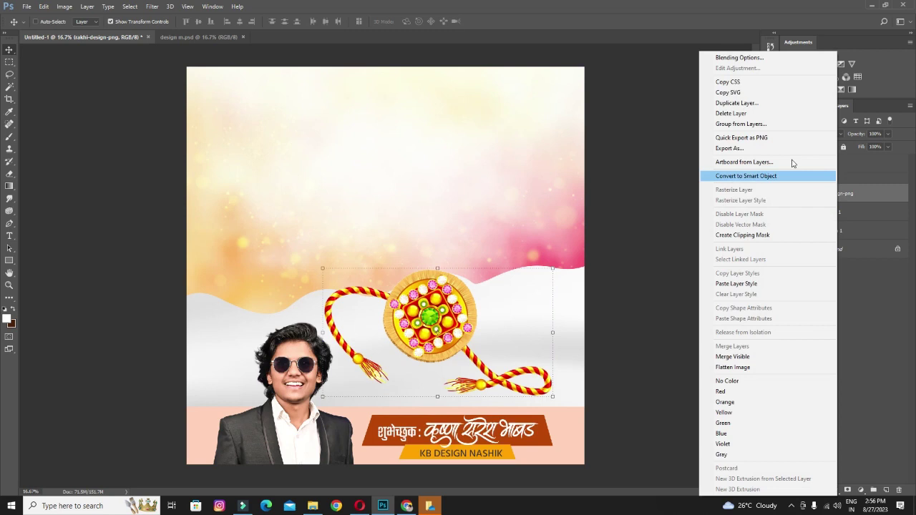
pyautogui.click(738, 58)
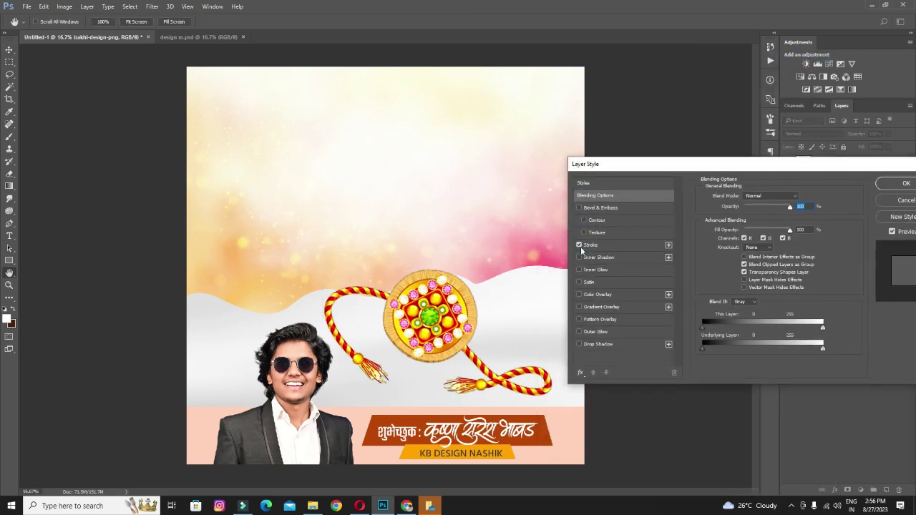
pyautogui.click(582, 246)
pyautogui.moveTo(738, 196); pyautogui.dragTo(745, 196)
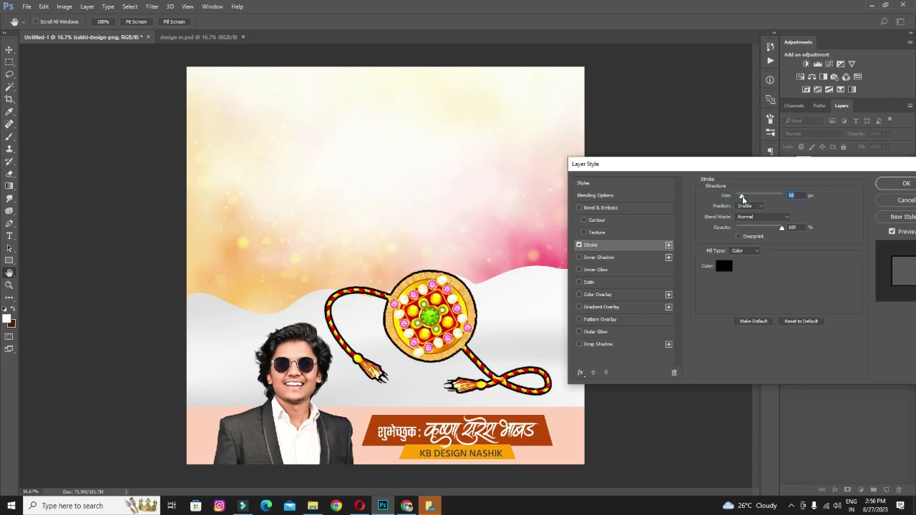
pyautogui.click(759, 208)
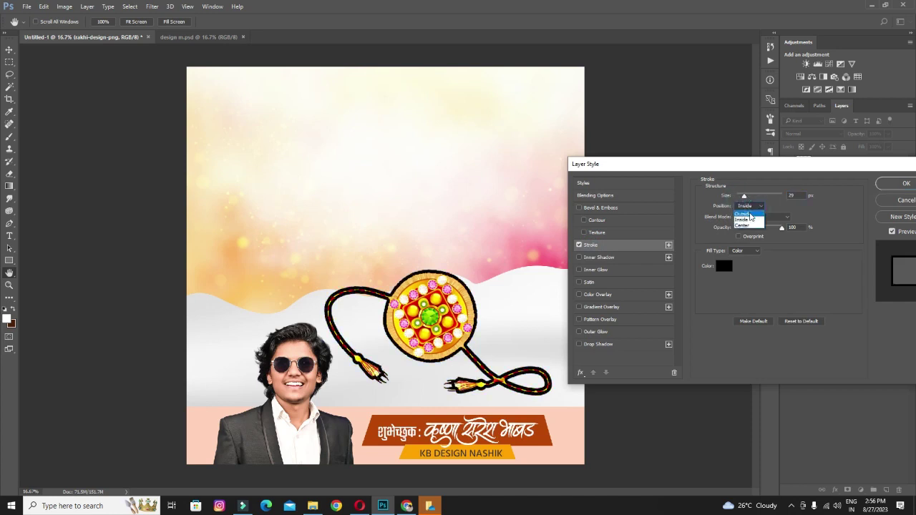
pyautogui.moveTo(745, 198); pyautogui.dragTo(746, 215)
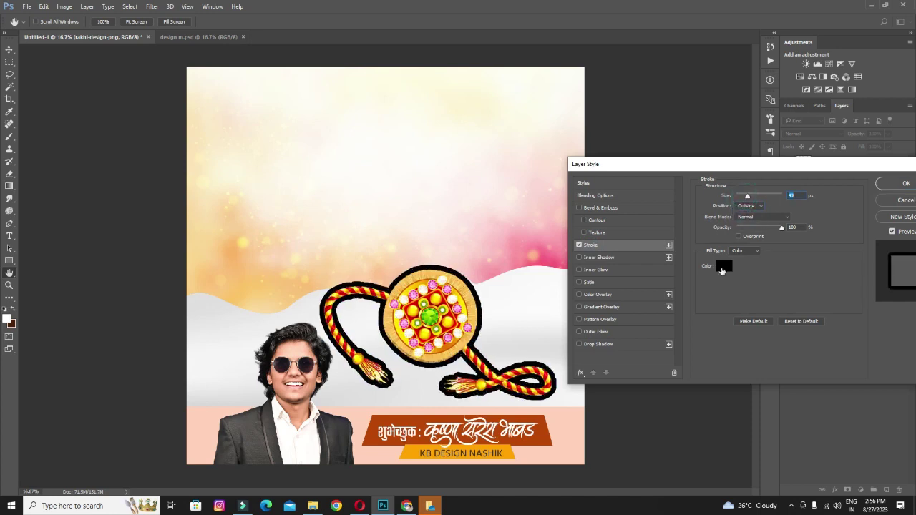
pyautogui.click(724, 267)
pyautogui.click(367, 325)
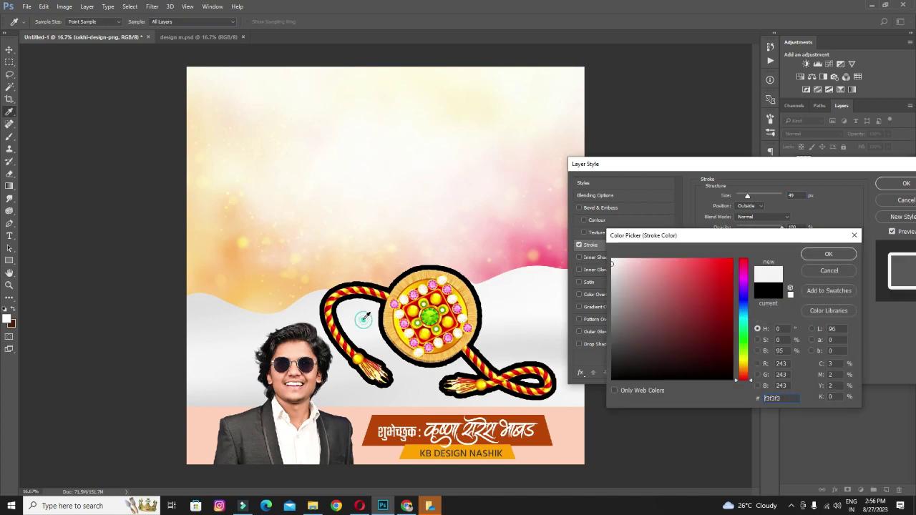
pyautogui.click(484, 300)
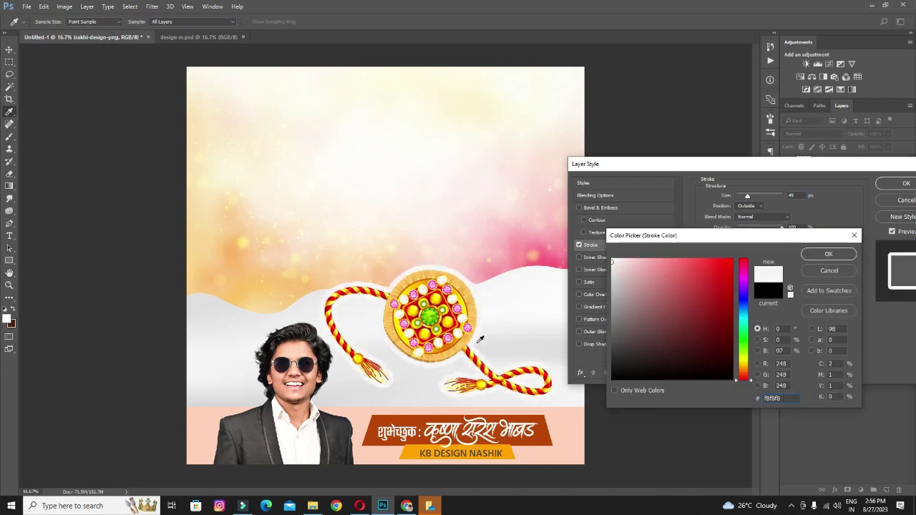
pyautogui.click(476, 340)
pyautogui.click(367, 317)
pyautogui.click(400, 358)
pyautogui.click(486, 293)
pyautogui.click(827, 255)
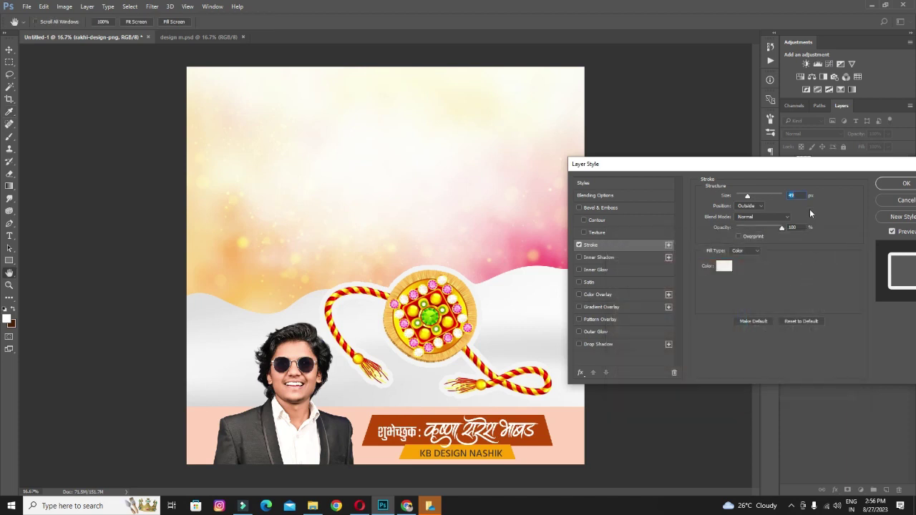
pyautogui.click(891, 188)
# Step: Shrink the outlined rakhi slightly and zoom in around it
pyautogui.hotkey('ctrl', '-')
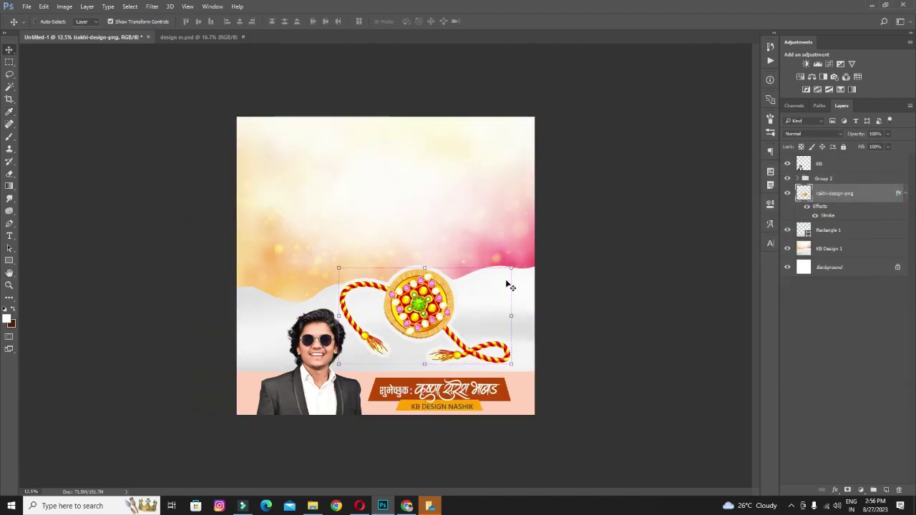
pyautogui.hotkey('ctrl', 't')
pyautogui.moveTo(511, 269); pyautogui.dragTo(507, 272)
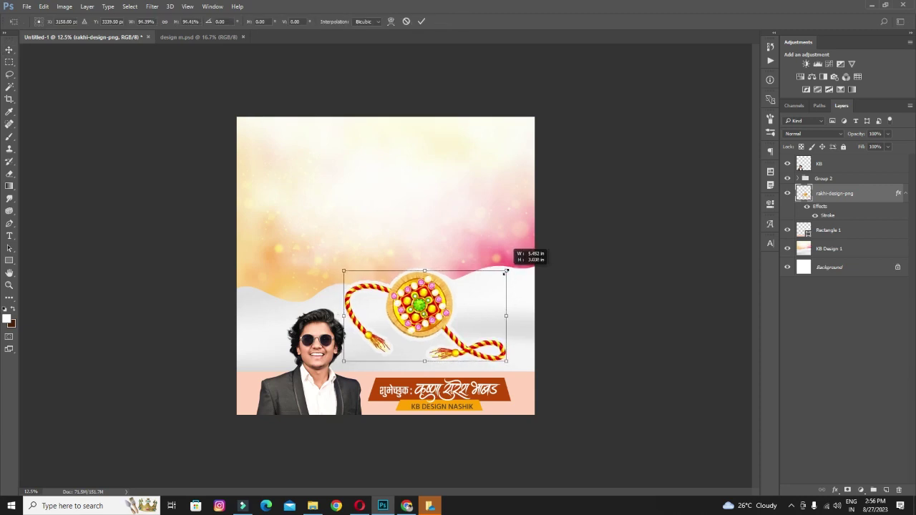
pyautogui.press('Return')
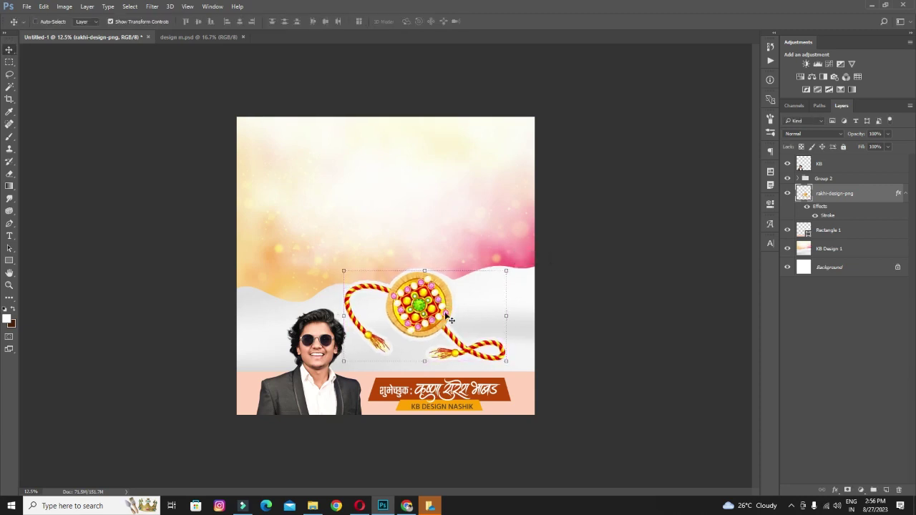
pyautogui.hotkey('ctrl', '+')
pyautogui.hotkey('ctrl', '+')
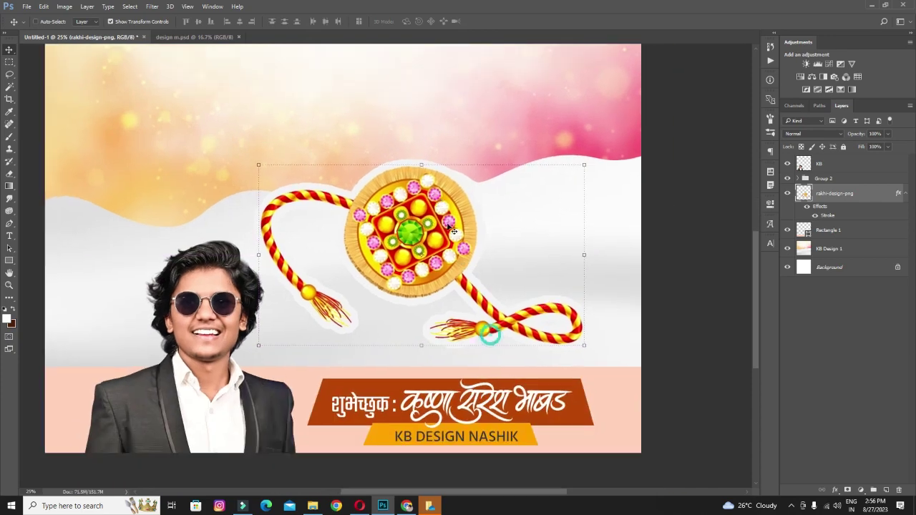
pyautogui.hotkey('ctrl', '+')
# Step: Add a new layer above Rectangle 1 and pick a small soft brush
pyautogui.click(827, 229)
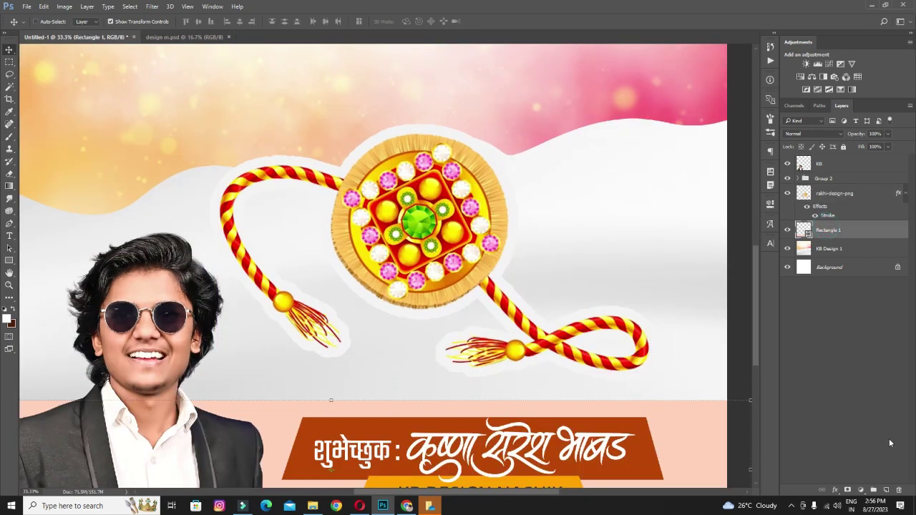
pyautogui.click(886, 490)
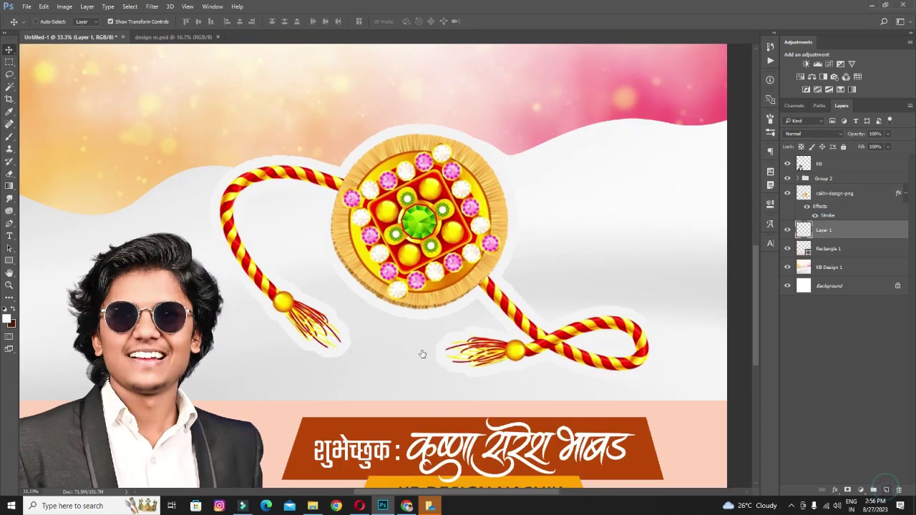
pyautogui.click(10, 138)
pyautogui.rightClick(10, 138)
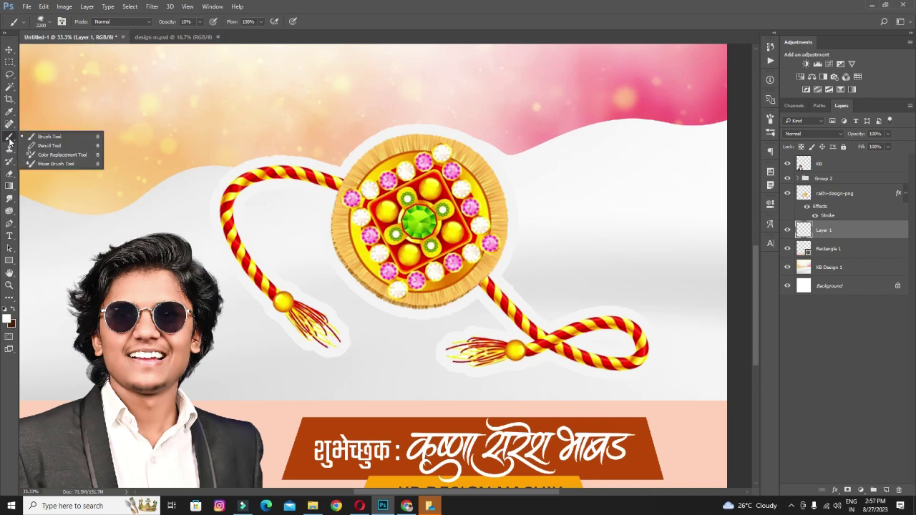
pyautogui.rightClick(143, 215)
pyautogui.doubleClick(143, 215)
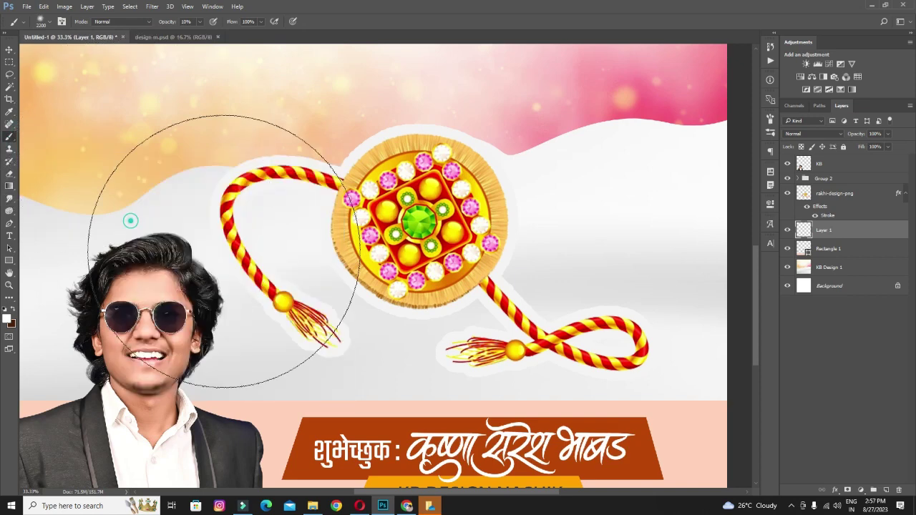
pyautogui.press('[')
pyautogui.press('[')
pyautogui.press('[')
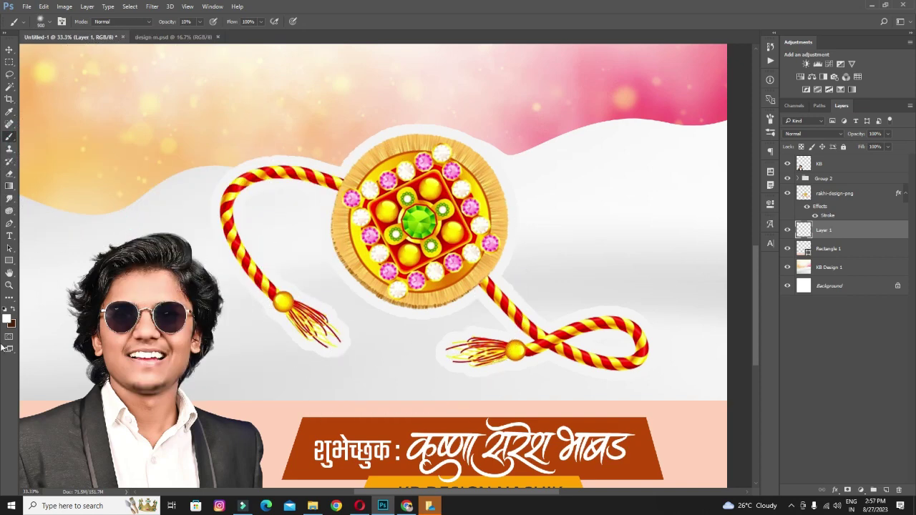
# Step: Paint a soft black shadow under the rakhi at 100% brush opacity
pyautogui.click(10, 322)
pyautogui.moveTo(645, 341); pyautogui.dragTo(613, 380)
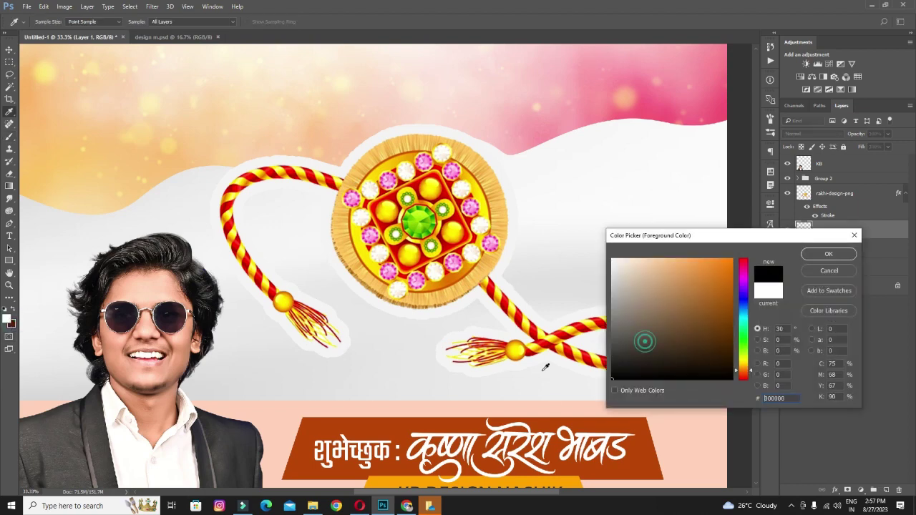
pyautogui.click(829, 254)
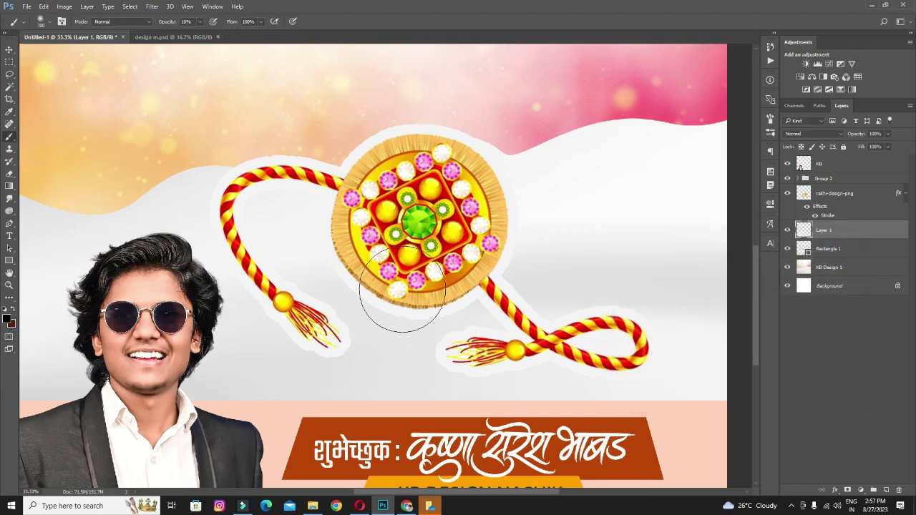
pyautogui.click(166, 21)
pyautogui.press(']')
pyautogui.press(']')
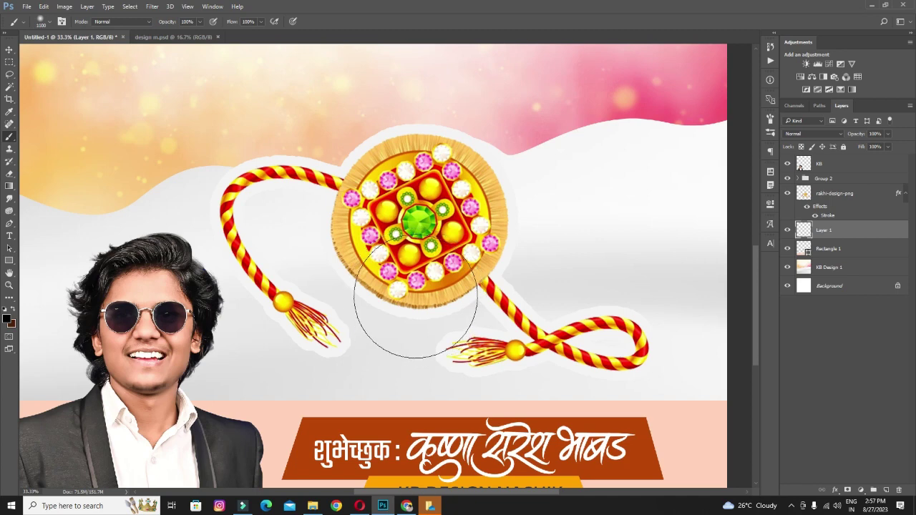
pyautogui.click(415, 303)
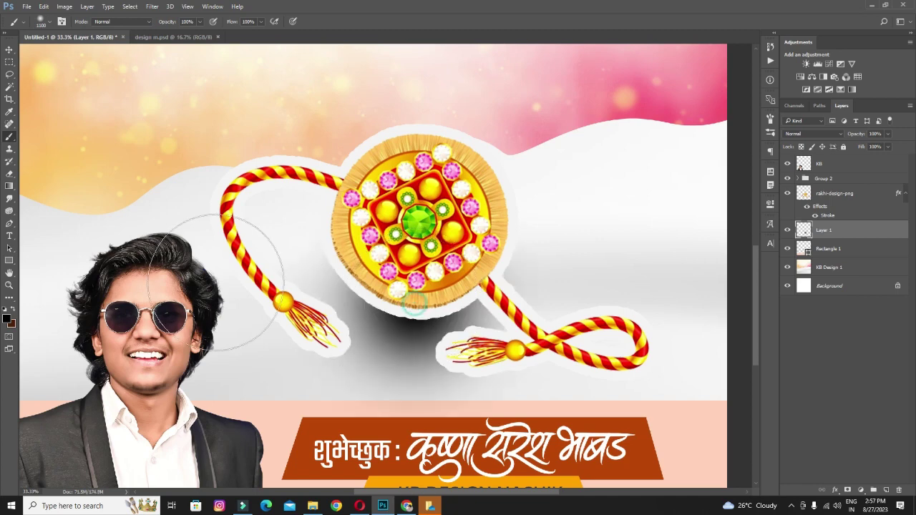
# Step: Squash the shadow vertically into a flattened ellipse beneath the rakhi
pyautogui.click(9, 50)
pyautogui.click(420, 163)
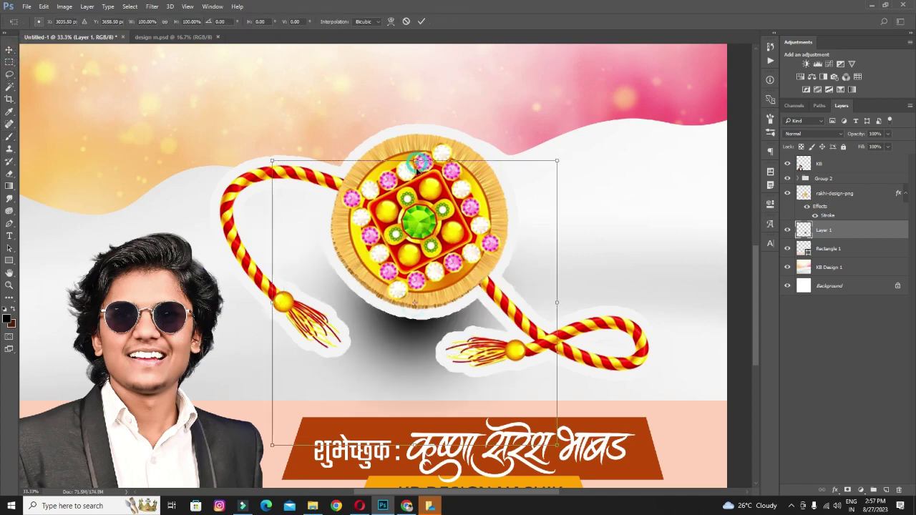
pyautogui.moveTo(414, 159)
pyautogui.mouseDown()
pyautogui.moveTo(415, 373)
pyautogui.moveTo(431, 327)
pyautogui.mouseUp()
pyautogui.press('Return')
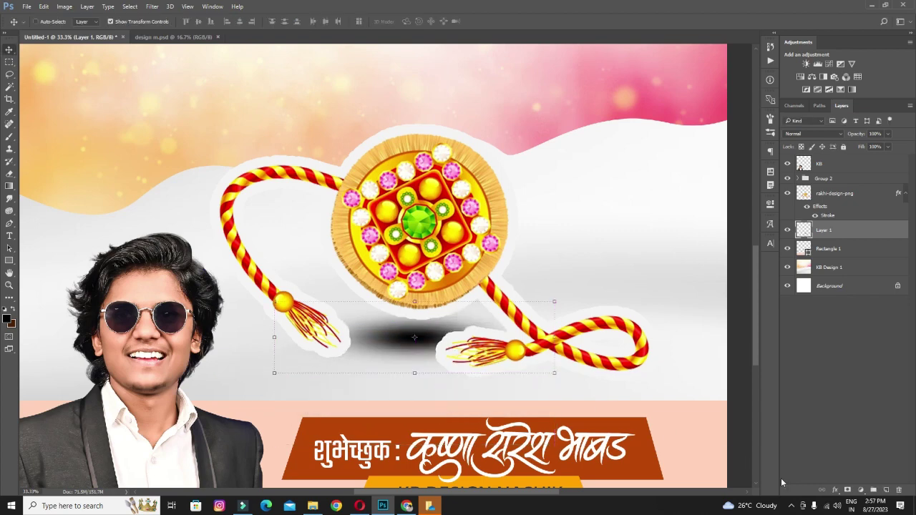
pyautogui.click(791, 506)
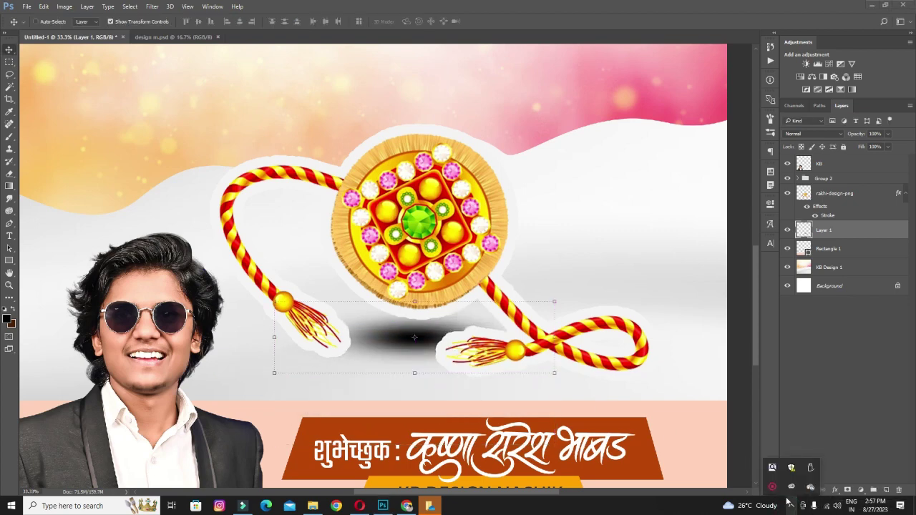
pyautogui.click(774, 488)
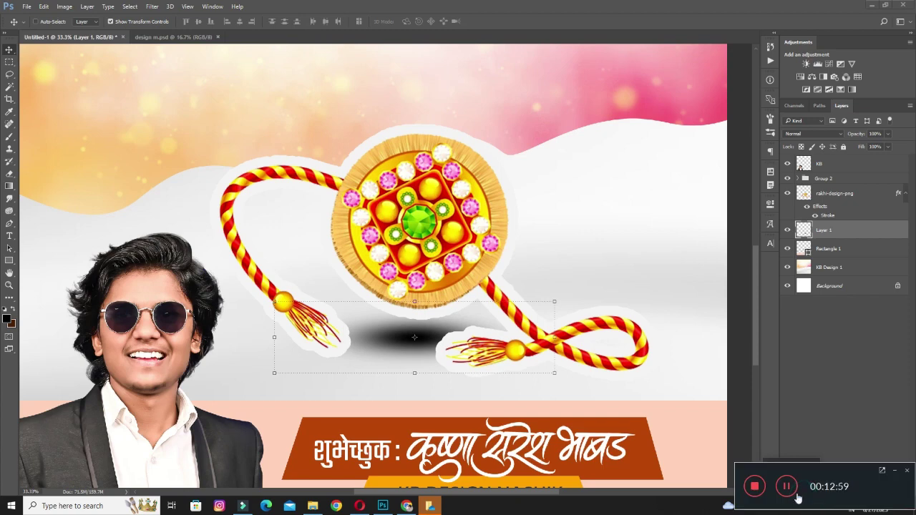
pyautogui.click(786, 487)
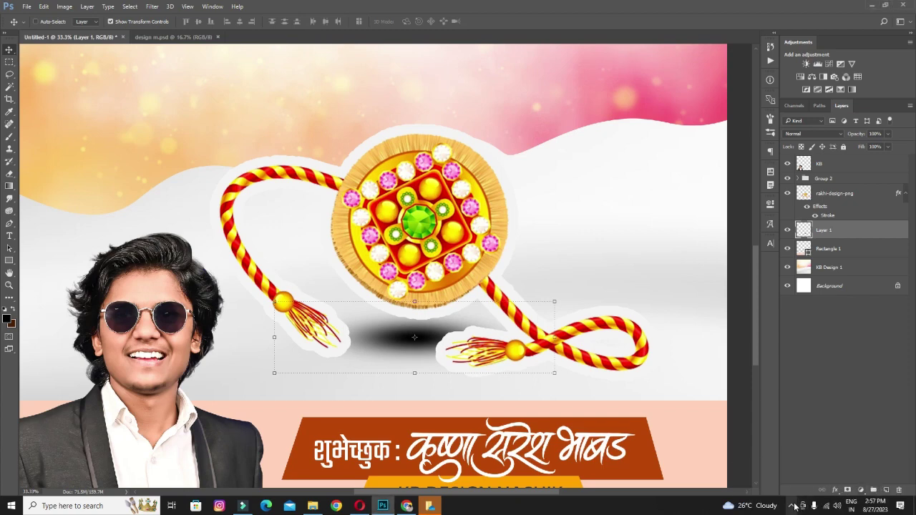
pyautogui.click(792, 506)
pyautogui.click(792, 506)
# Step: Flatten the shadow further, shrink it to about 79% and lower its opacity
pyautogui.click(415, 302)
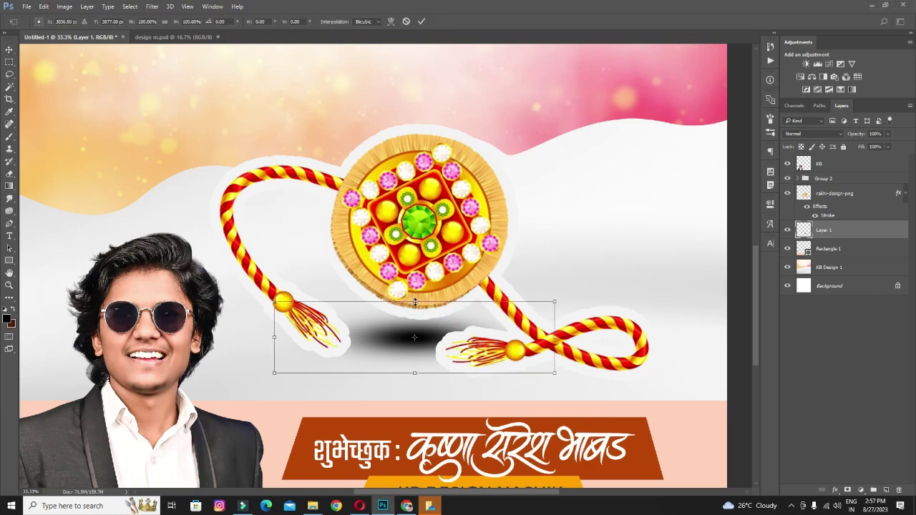
pyautogui.moveTo(415, 303); pyautogui.dragTo(415, 323)
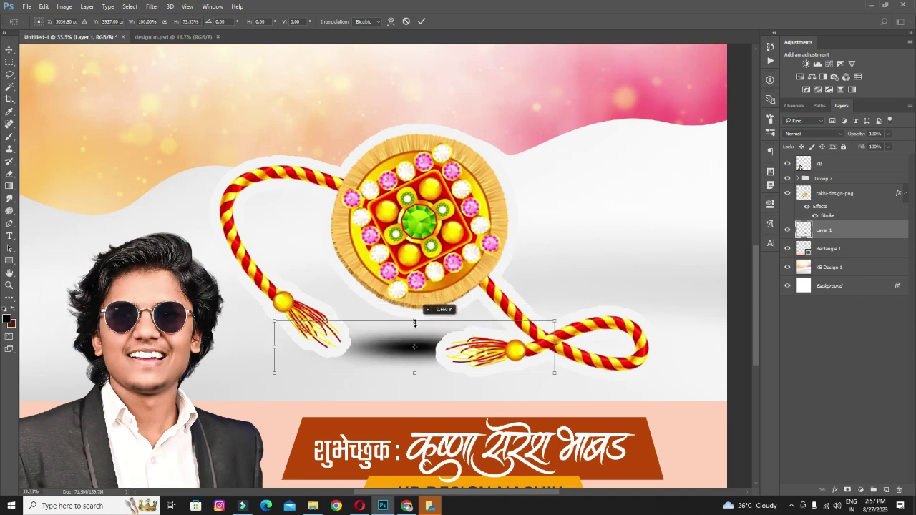
pyautogui.moveTo(415, 323)
pyautogui.mouseDown()
pyautogui.moveTo(416, 338)
pyautogui.moveTo(456, 321)
pyautogui.mouseUp()
pyautogui.press('Return')
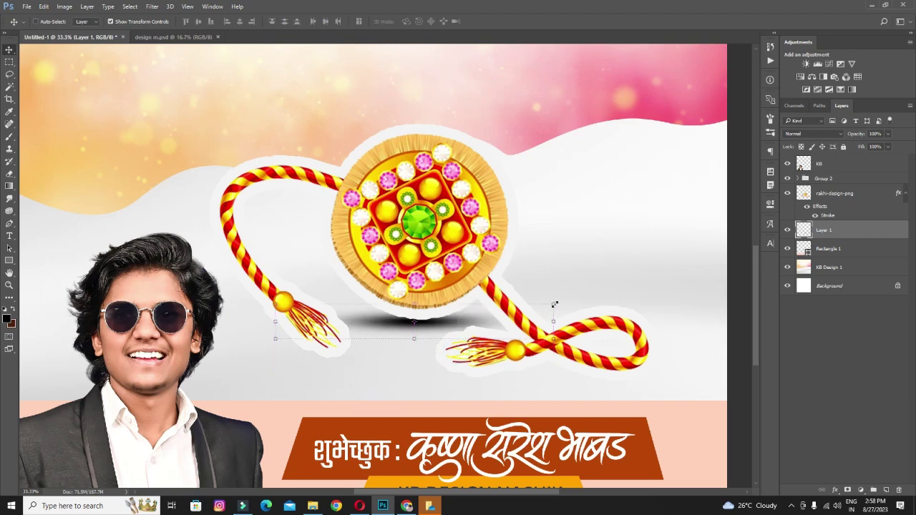
pyautogui.moveTo(555, 305); pyautogui.dragTo(526, 306)
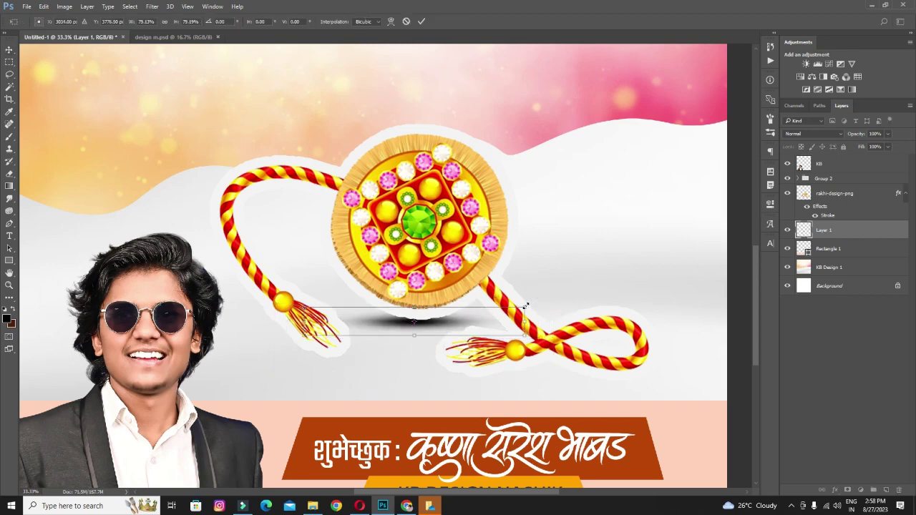
pyautogui.press('Return')
pyautogui.moveTo(865, 135); pyautogui.dragTo(835, 134)
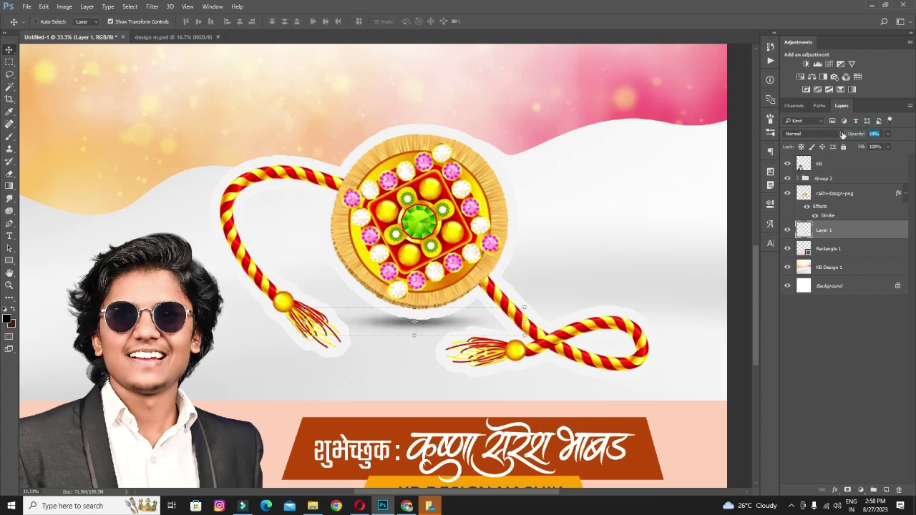
# Step: Fit the poster on screen and drag the rakshabandhan calligraphy image from the project folder into Photoshop
pyautogui.click(837, 290)
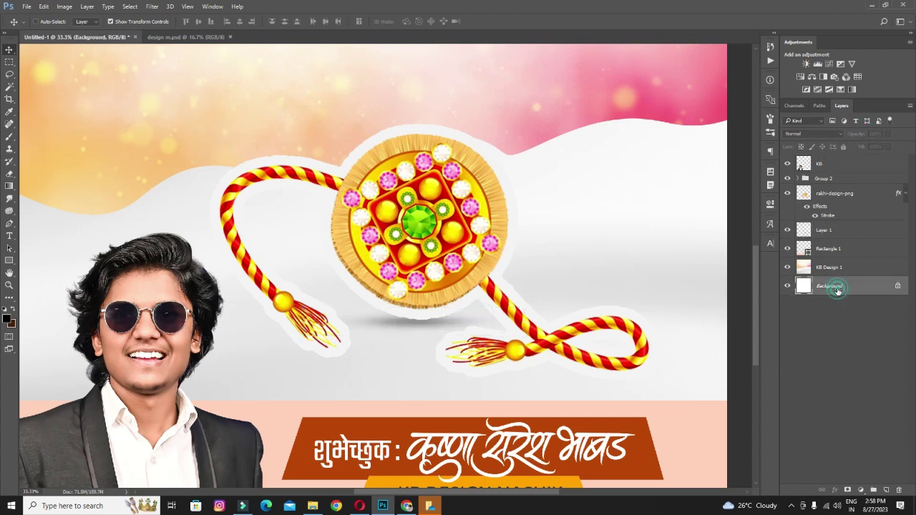
pyautogui.hotkey('ctrl', '0')
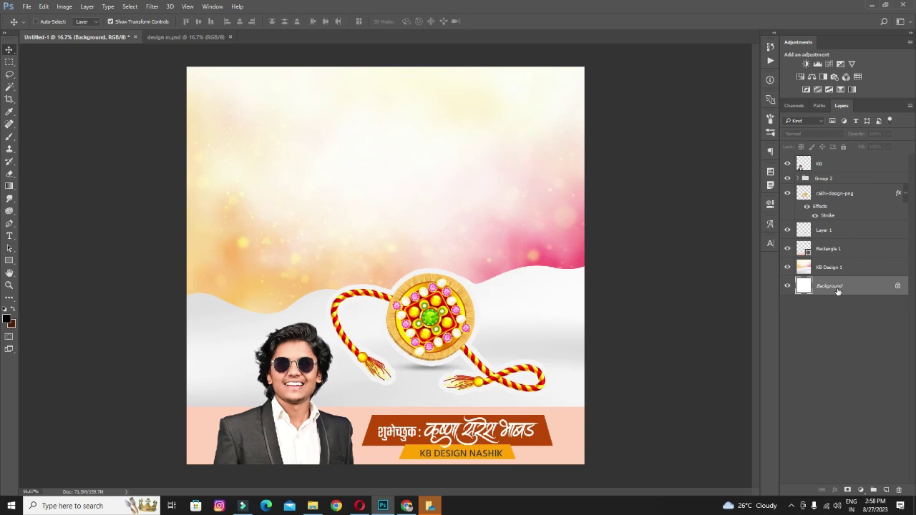
pyautogui.click(835, 164)
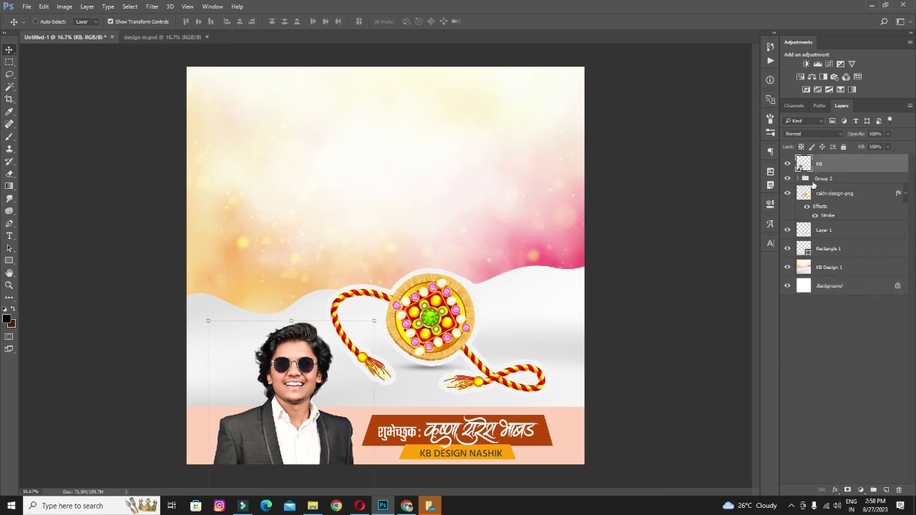
pyautogui.click(313, 506)
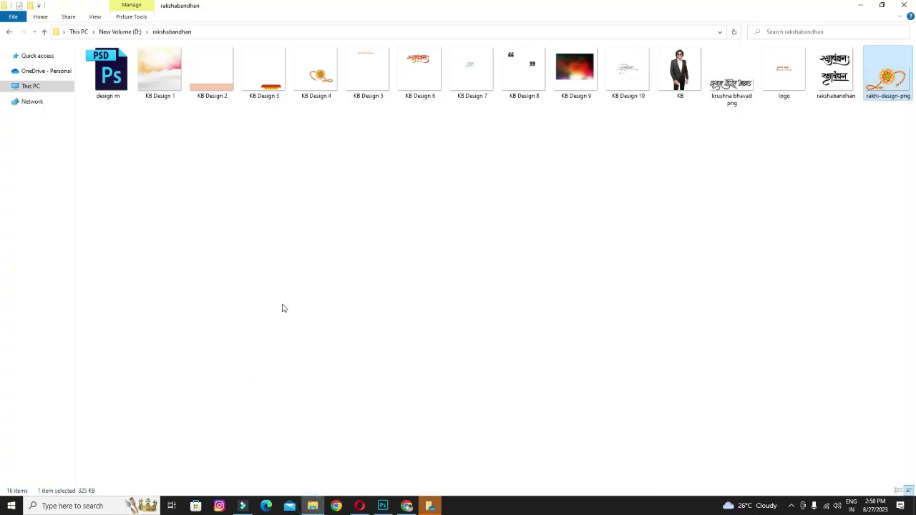
pyautogui.moveTo(837, 71)
pyautogui.mouseDown()
pyautogui.moveTo(380, 510)
pyautogui.moveTo(402, 242)
pyautogui.mouseUp()
# Step: Place and rasterize the rakshabandhan calligraphy, scaling it to about 60% near the top
pyautogui.press('Return')
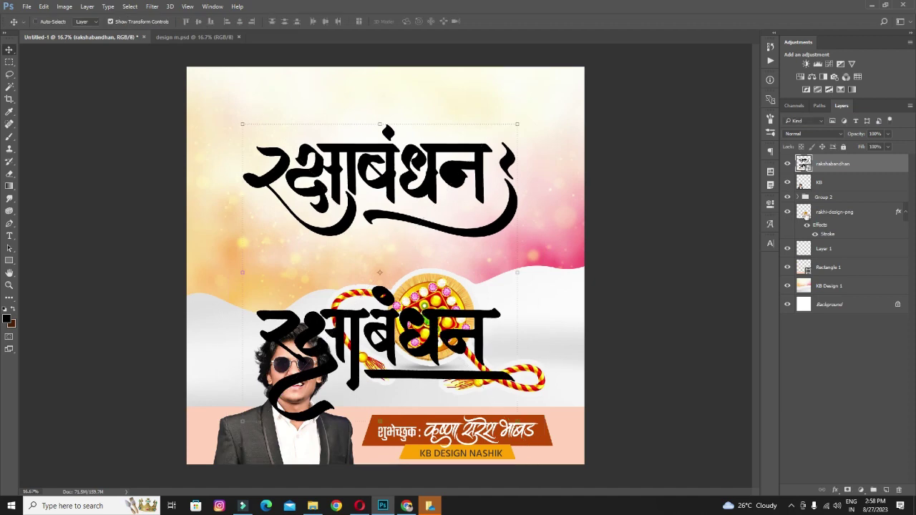
pyautogui.rightClick(831, 170)
pyautogui.click(706, 212)
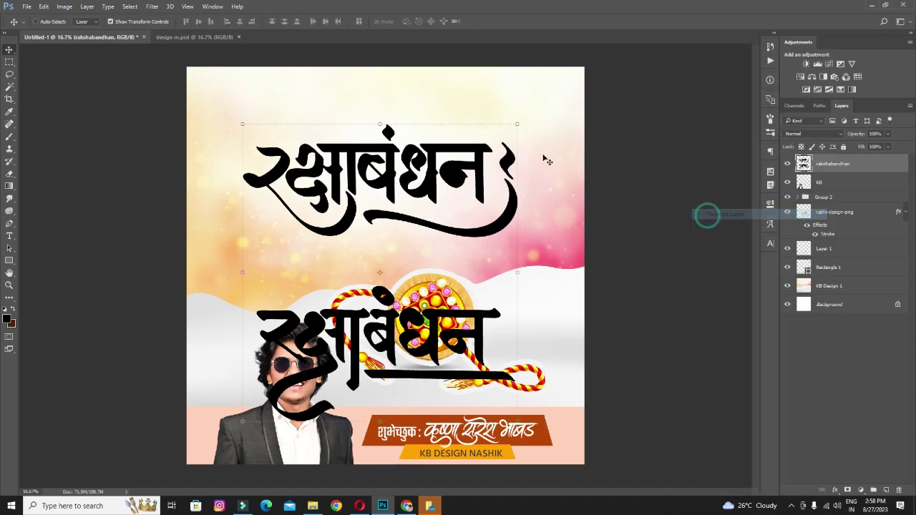
pyautogui.moveTo(520, 126); pyautogui.dragTo(463, 154)
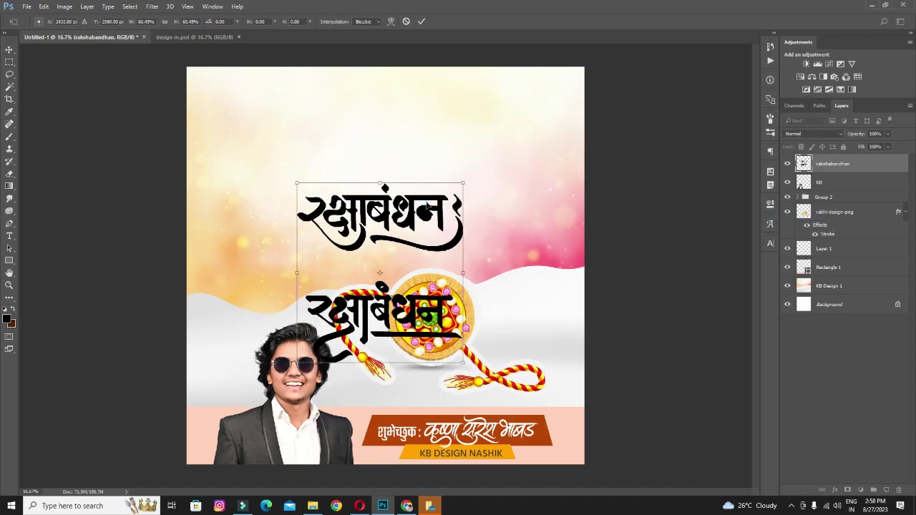
pyautogui.press('Return')
pyautogui.moveTo(430, 223); pyautogui.dragTo(431, 158)
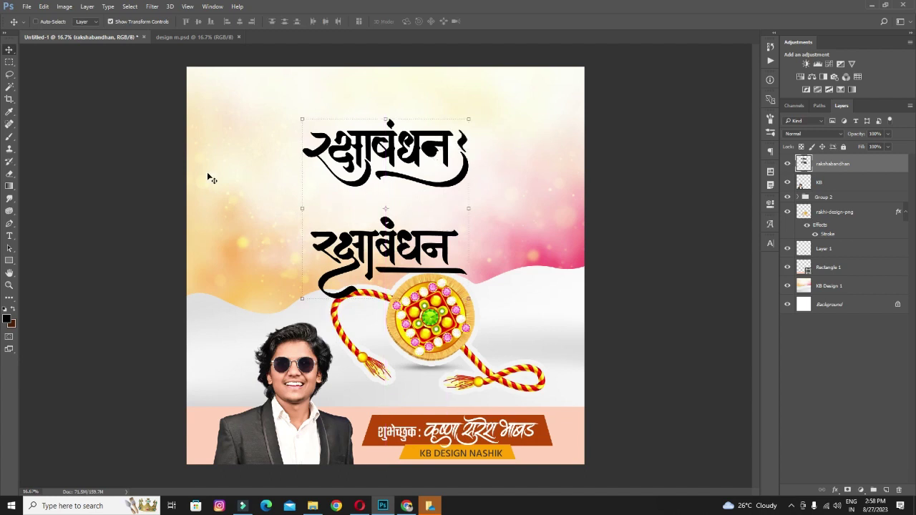
# Step: Delete the duplicate second calligraphy line using a rectangular selection
pyautogui.rightClick(9, 62)
pyautogui.click(35, 62)
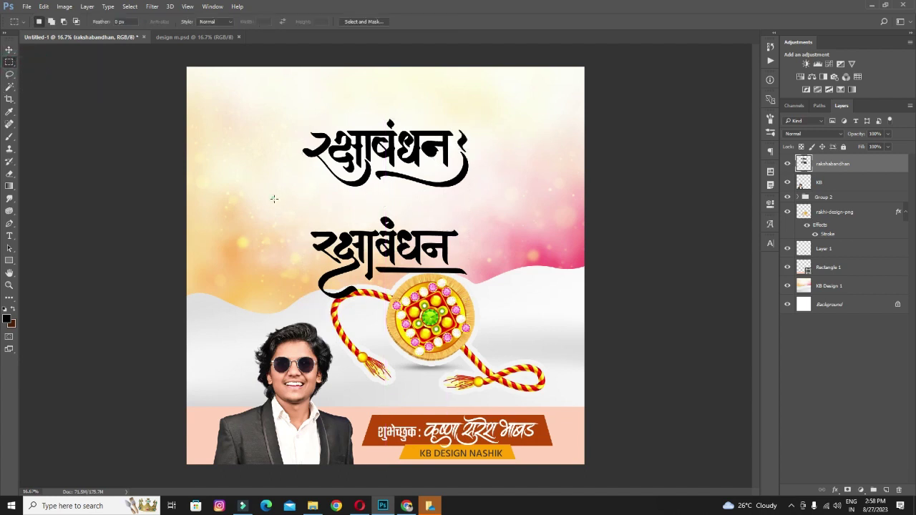
pyautogui.moveTo(272, 197); pyautogui.dragTo(499, 327)
pyautogui.press('Delete')
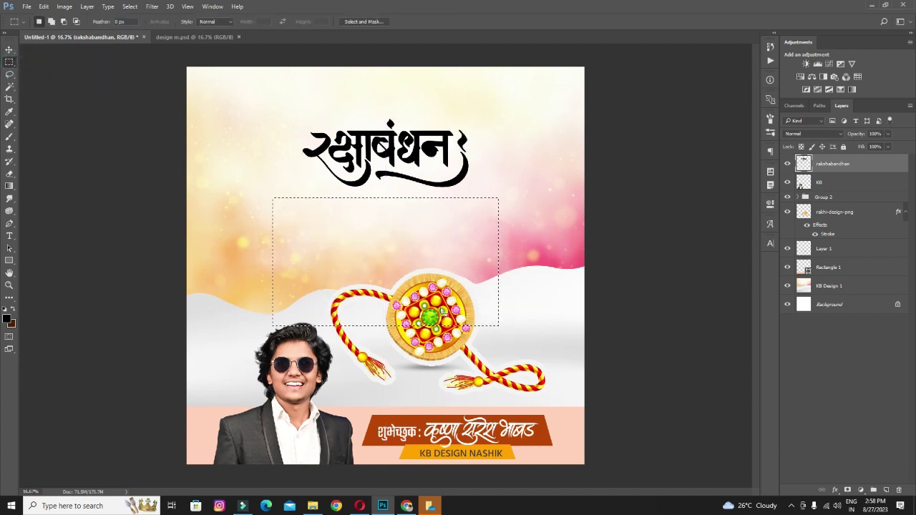
pyautogui.hotkey('ctrl', 'd')
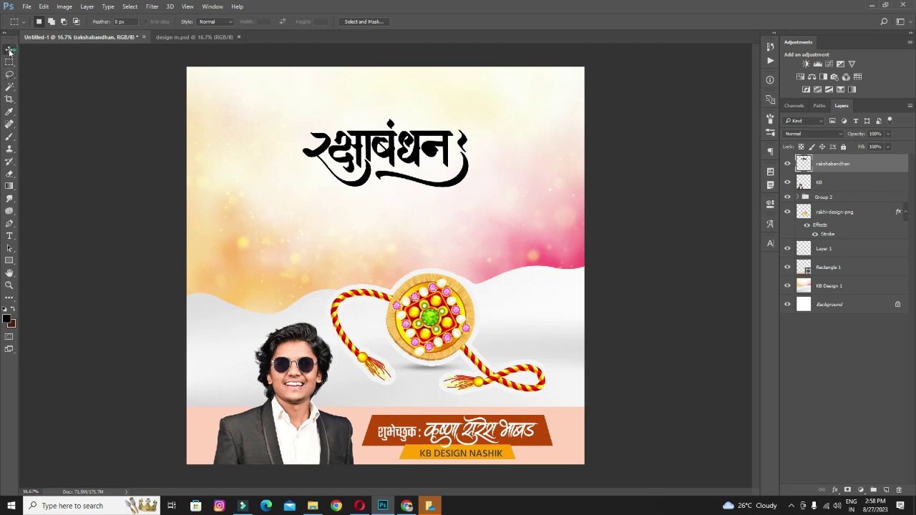
# Step: Centre the calligraphy, enlarge it to about 108%, and bring in the KB Design 9 image
pyautogui.click(10, 49)
pyautogui.moveTo(467, 188)
pyautogui.mouseDown()
pyautogui.moveTo(461, 223)
pyautogui.moveTo(490, 233)
pyautogui.mouseUp()
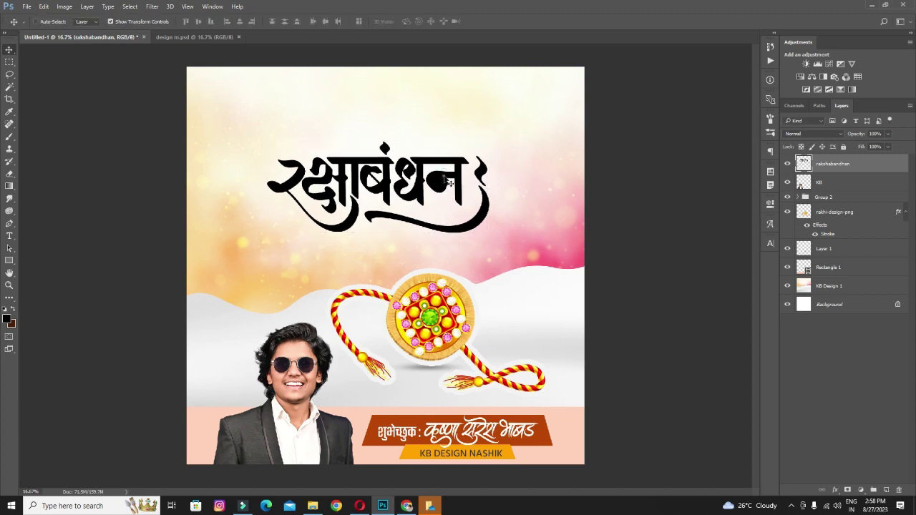
pyautogui.moveTo(442, 175); pyautogui.dragTo(450, 175)
pyautogui.press('Return')
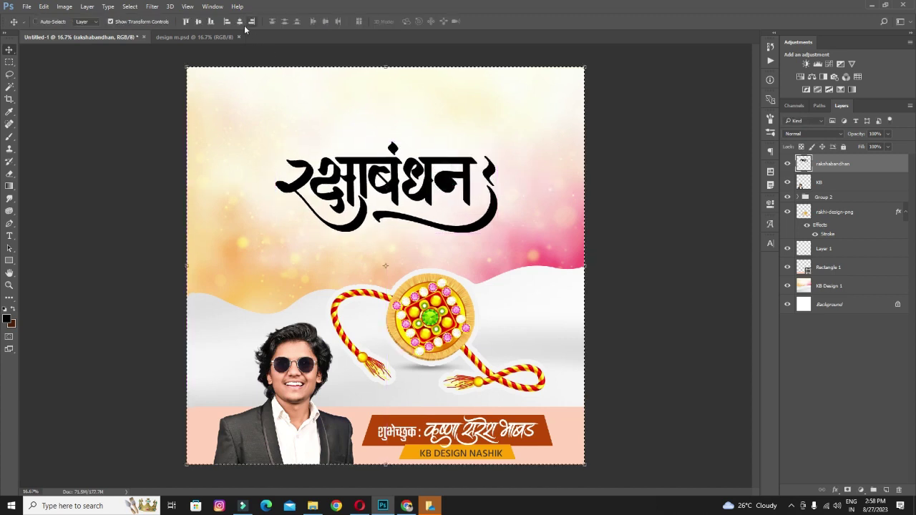
pyautogui.click(239, 21)
pyautogui.hotkey('ctrl', 'd')
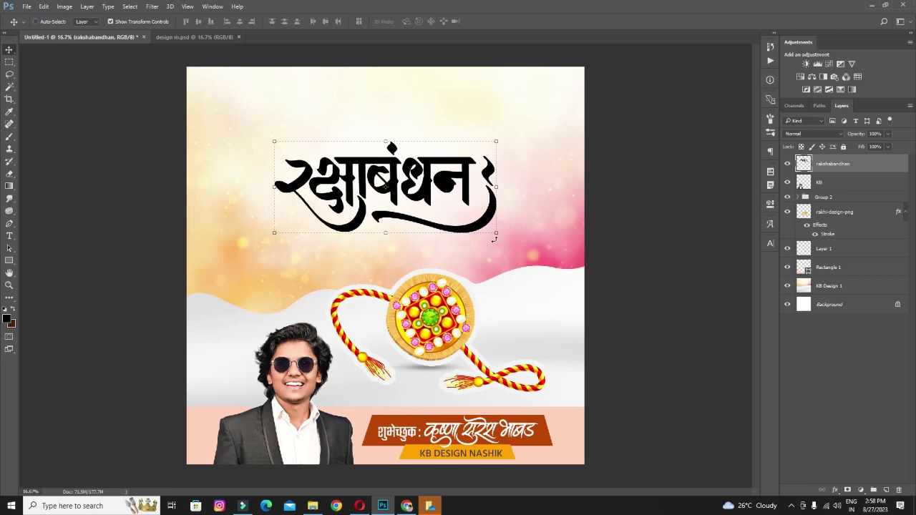
pyautogui.moveTo(496, 233); pyautogui.dragTo(506, 236)
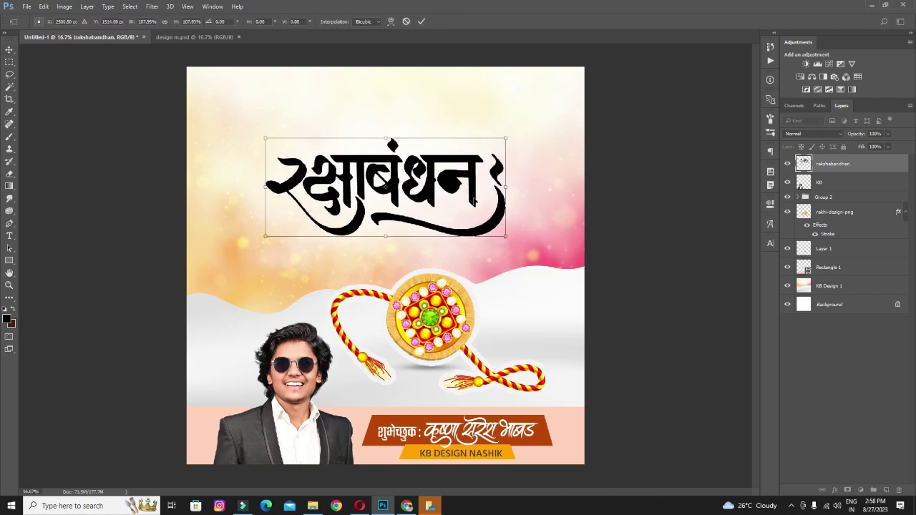
pyautogui.press('Return')
pyautogui.moveTo(462, 185); pyautogui.dragTo(462, 175)
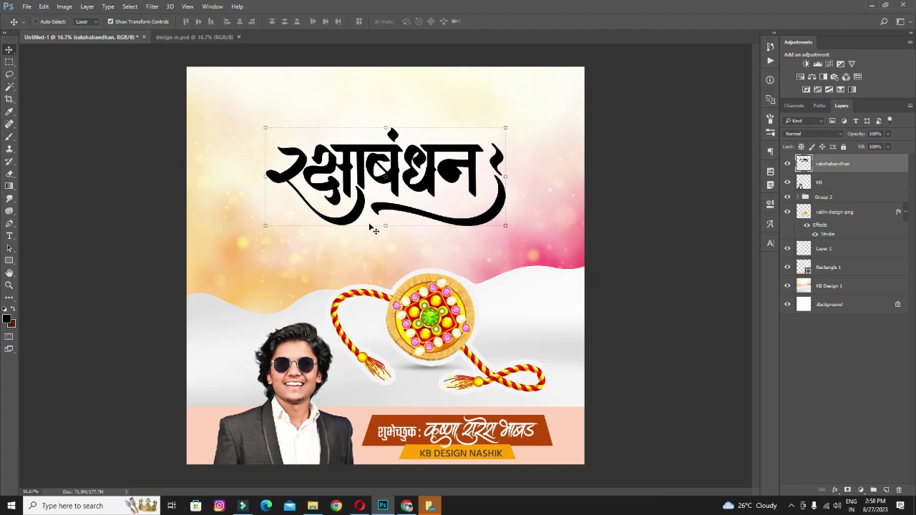
pyautogui.click(314, 504)
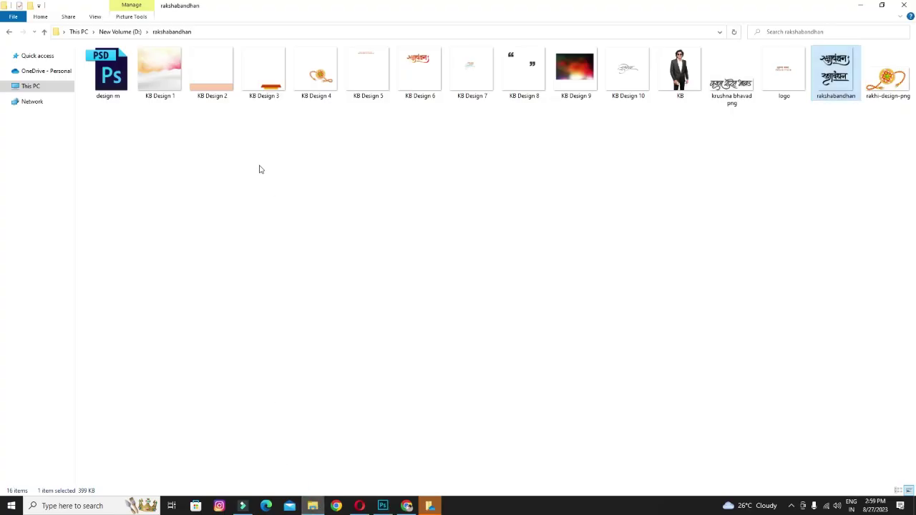
pyautogui.moveTo(577, 93)
pyautogui.mouseDown()
pyautogui.moveTo(373, 444)
pyautogui.moveTo(417, 299)
pyautogui.mouseUp()
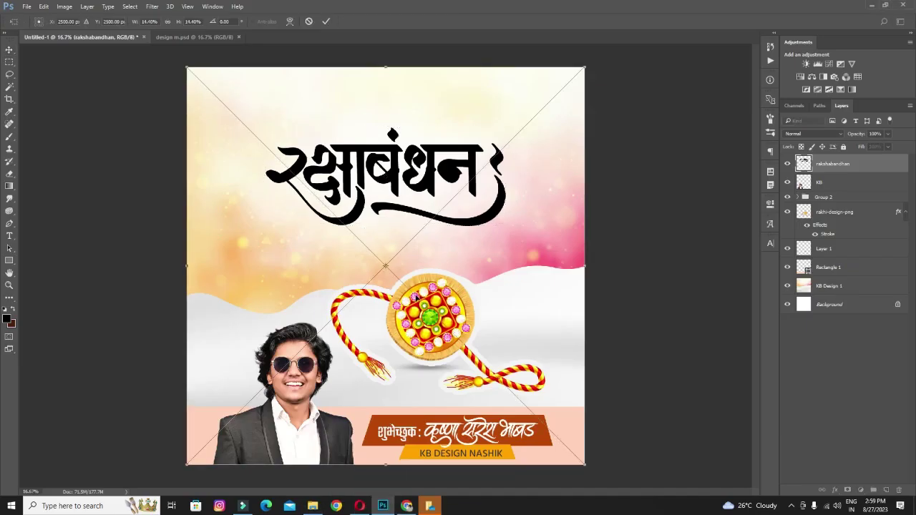
# Step: Rasterize KB Design 9, scale it to about 64% and move it up over the title
pyautogui.press('Return')
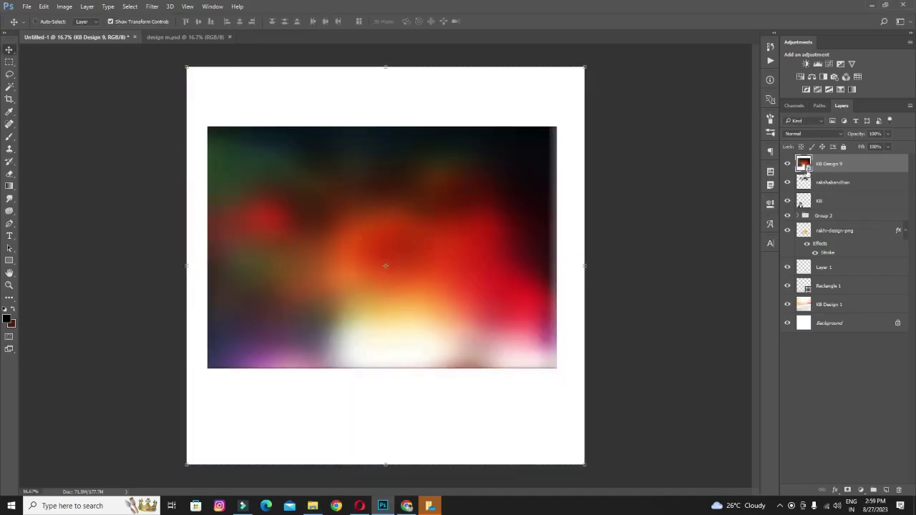
pyautogui.rightClick(838, 166)
pyautogui.click(738, 214)
pyautogui.moveTo(585, 67); pyautogui.dragTo(513, 137)
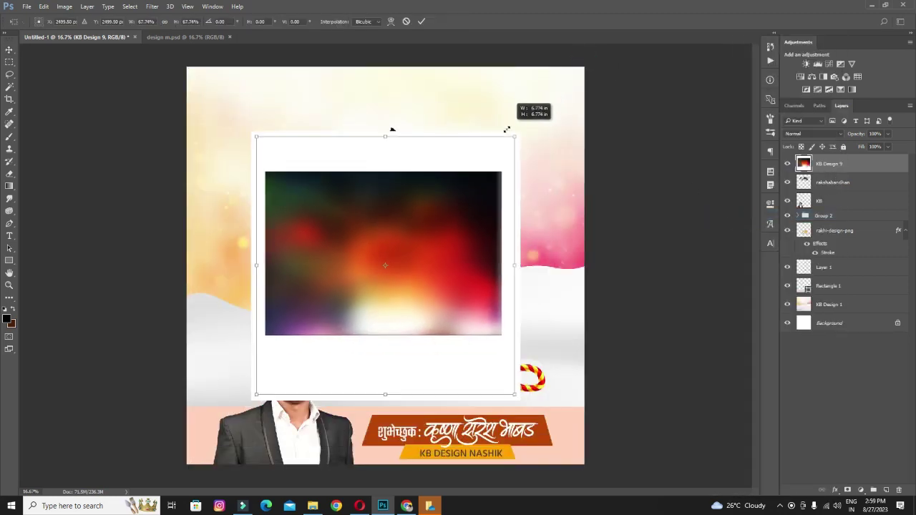
pyautogui.press('Return')
pyautogui.moveTo(466, 207); pyautogui.dragTo(466, 152)
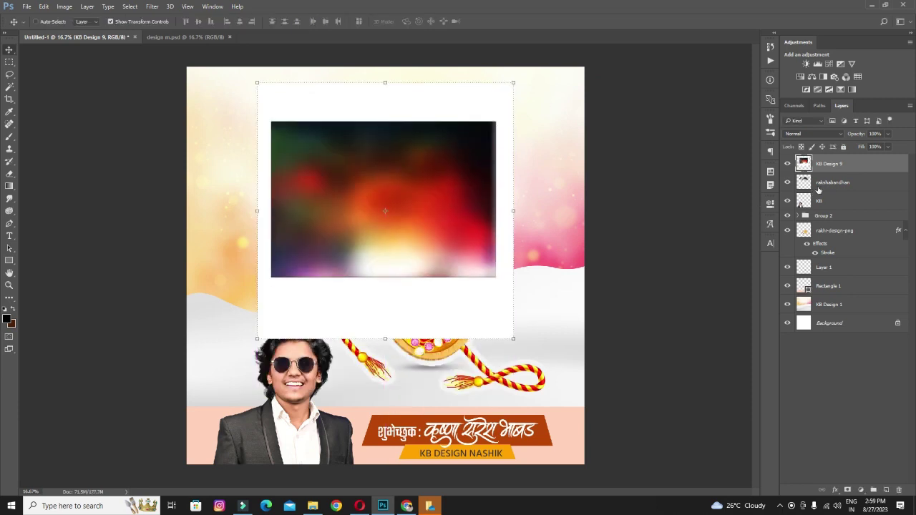
# Step: Clip the bokeh image to the रक्षाबंधन calligraphy and enlarge it inside the title
pyautogui.rightClick(833, 166)
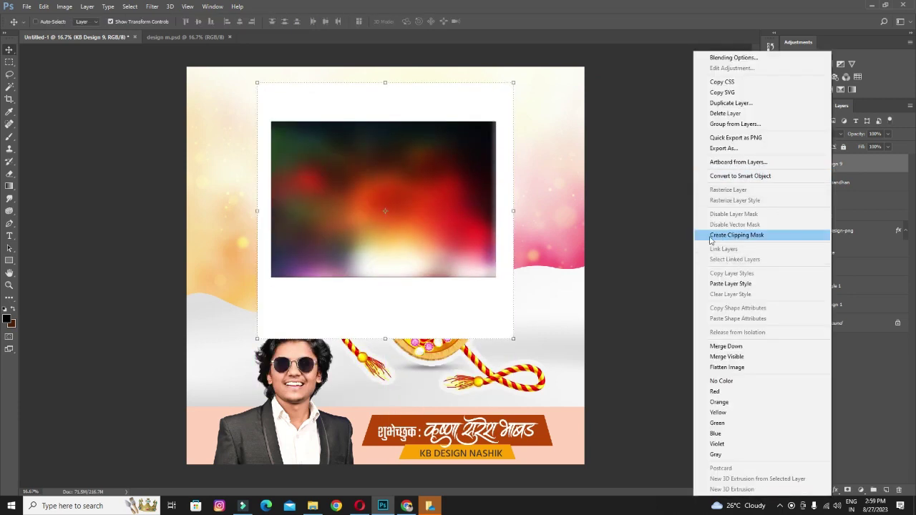
pyautogui.click(756, 241)
pyautogui.moveTo(479, 245); pyautogui.dragTo(482, 239)
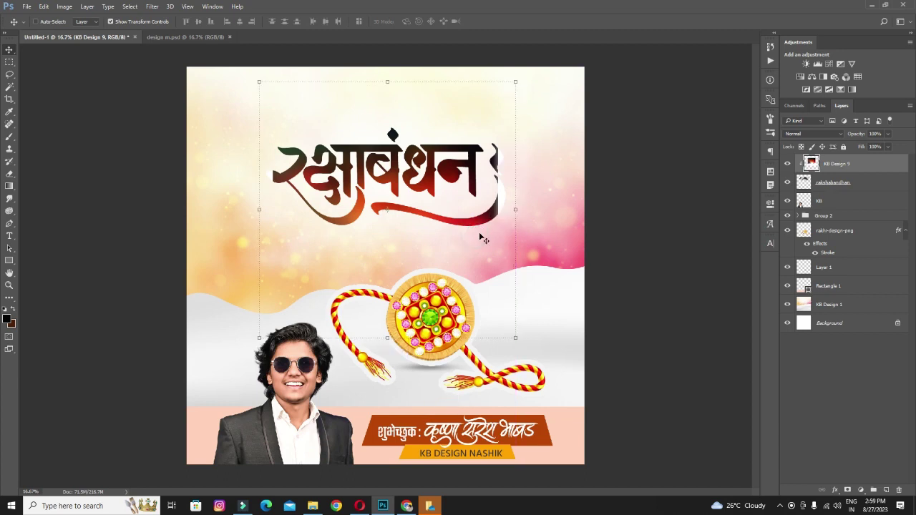
pyautogui.moveTo(515, 338)
pyautogui.mouseDown()
pyautogui.moveTo(564, 339)
pyautogui.moveTo(587, 327)
pyautogui.mouseUp()
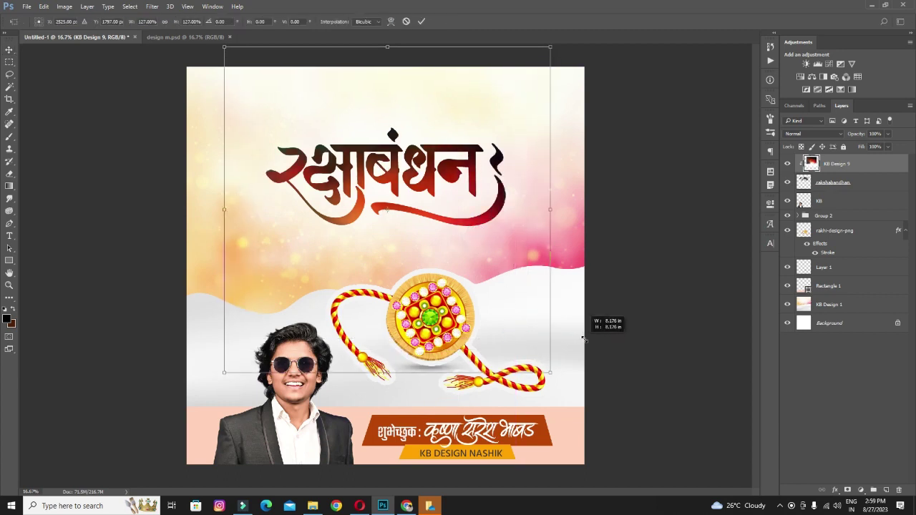
pyautogui.moveTo(443, 244); pyautogui.dragTo(447, 215)
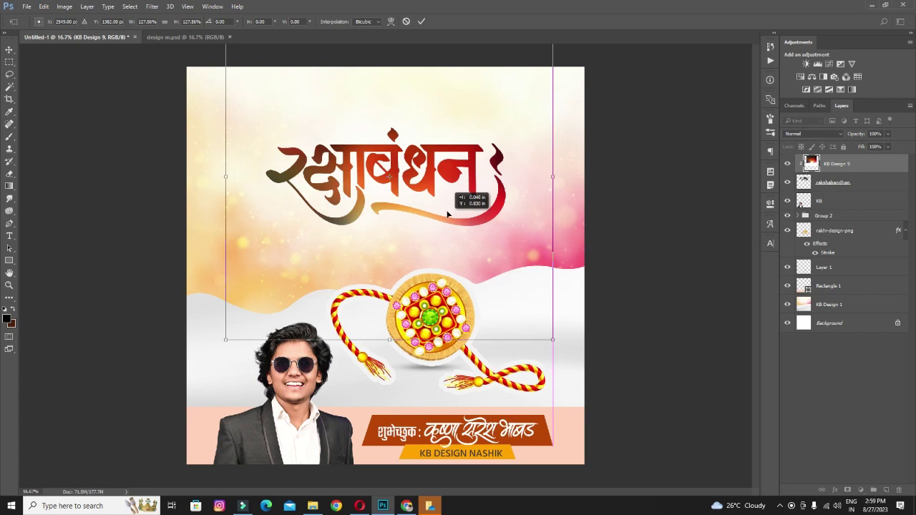
pyautogui.press('Return')
# Step: Enlarge the bokeh fill to about 110–111% and shift it to cover the whole title
pyautogui.hotkey('ctrl', 't')
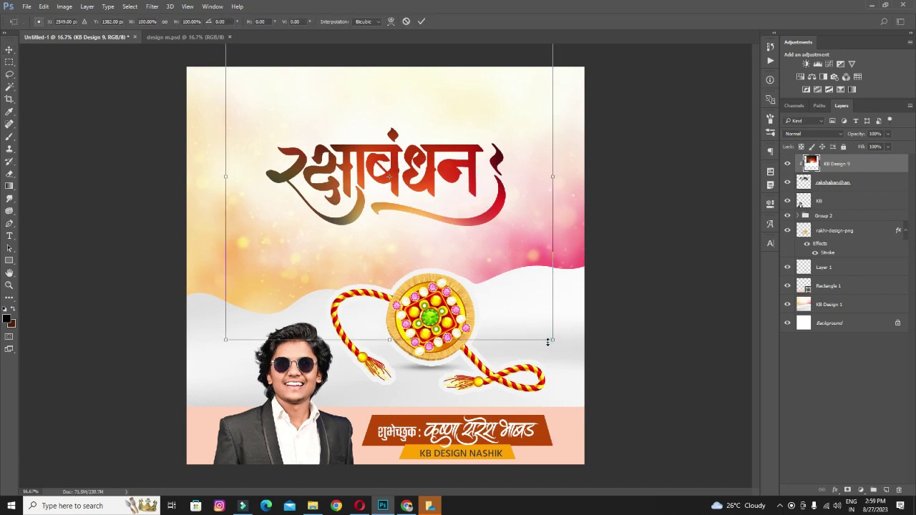
pyautogui.moveTo(552, 341); pyautogui.dragTo(571, 352)
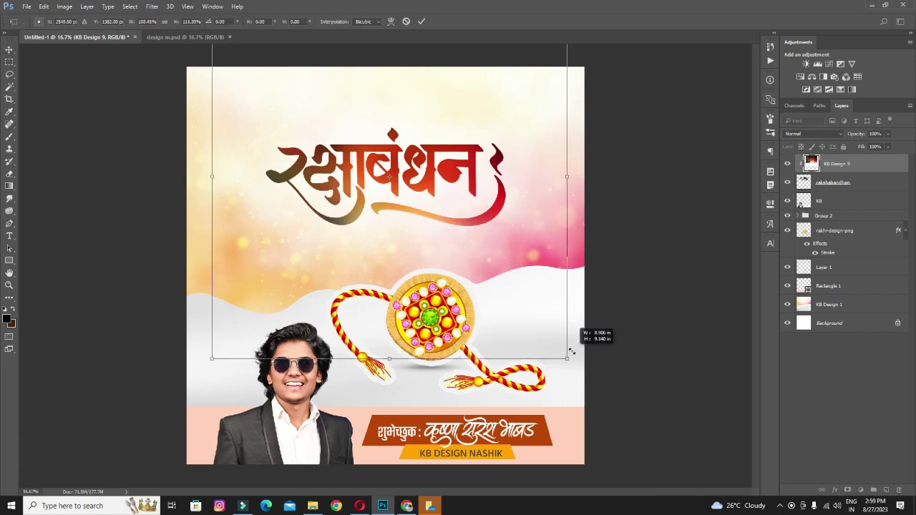
pyautogui.press('Return')
pyautogui.moveTo(473, 220)
pyautogui.mouseDown()
pyautogui.moveTo(459, 233)
pyautogui.moveTo(470, 229)
pyautogui.mouseUp()
pyautogui.hotkey('ctrl', 't')
pyautogui.moveTo(566, 360); pyautogui.dragTo(593, 373)
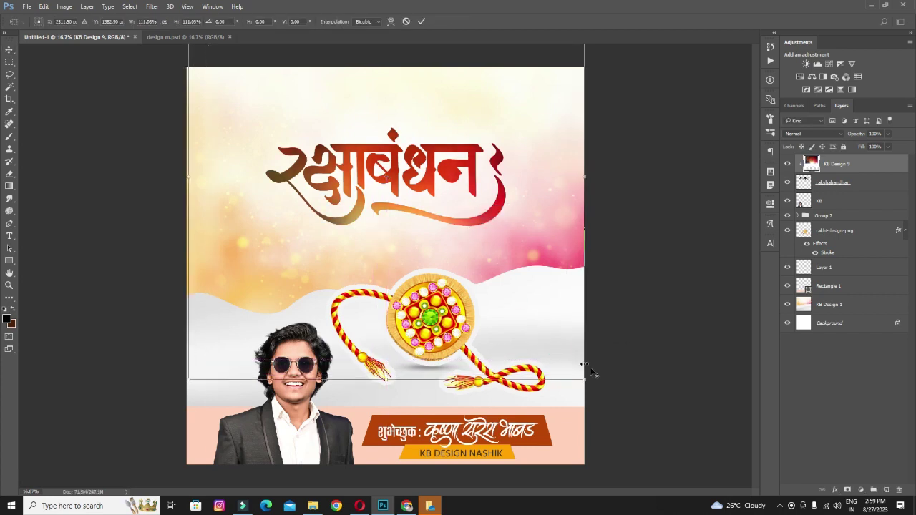
pyautogui.press('Return')
pyautogui.moveTo(493, 243); pyautogui.dragTo(494, 245)
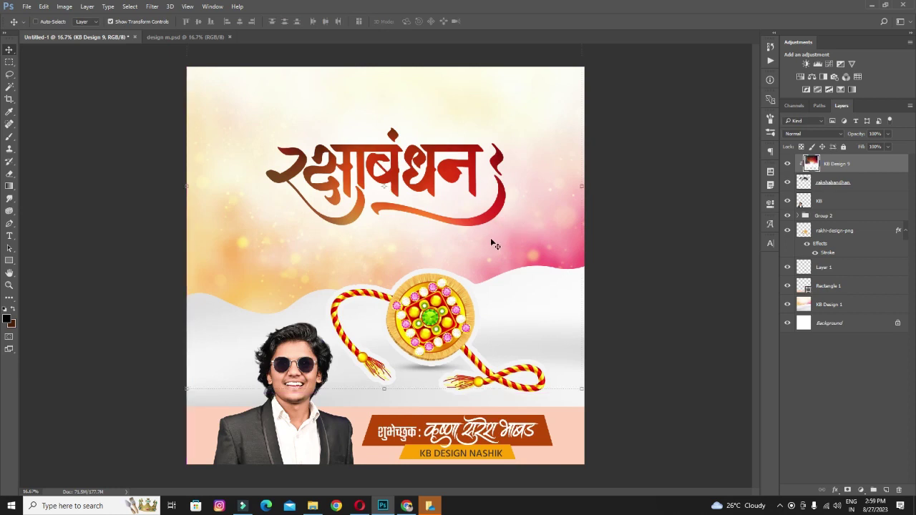
# Step: Group KB Design 9 with the title layer into Group 3 and open its Blending Options
pyautogui.keyDown('ctrl'); pyautogui.click(838, 183); pyautogui.keyUp('ctrl')
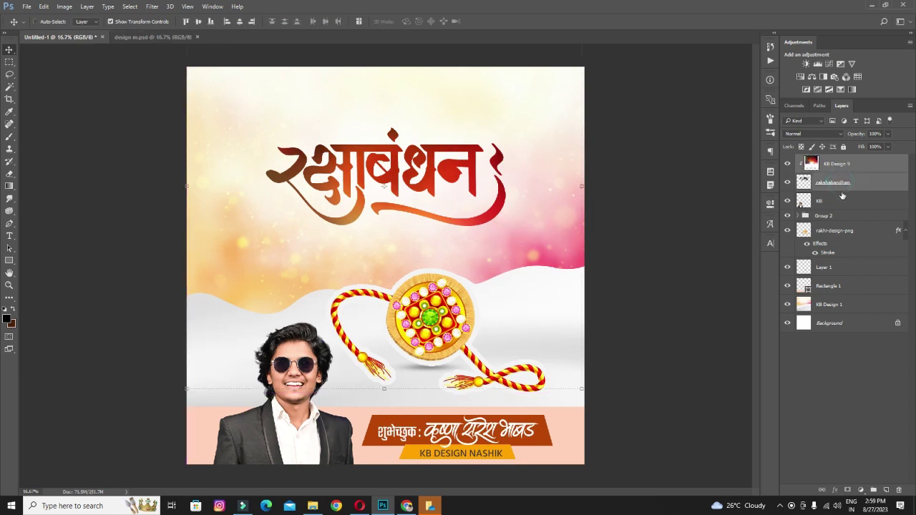
pyautogui.hotkey('ctrl', 'g')
pyautogui.click(788, 160)
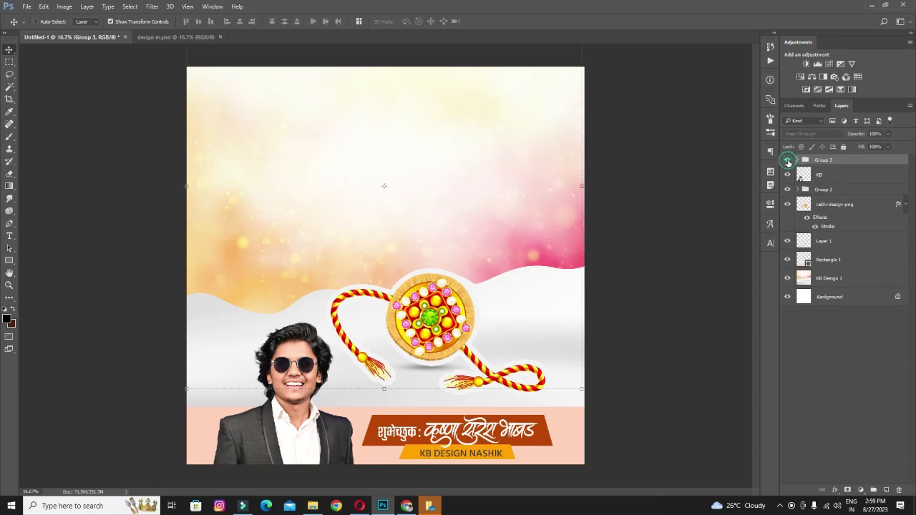
pyautogui.click(787, 161)
pyautogui.rightClick(829, 166)
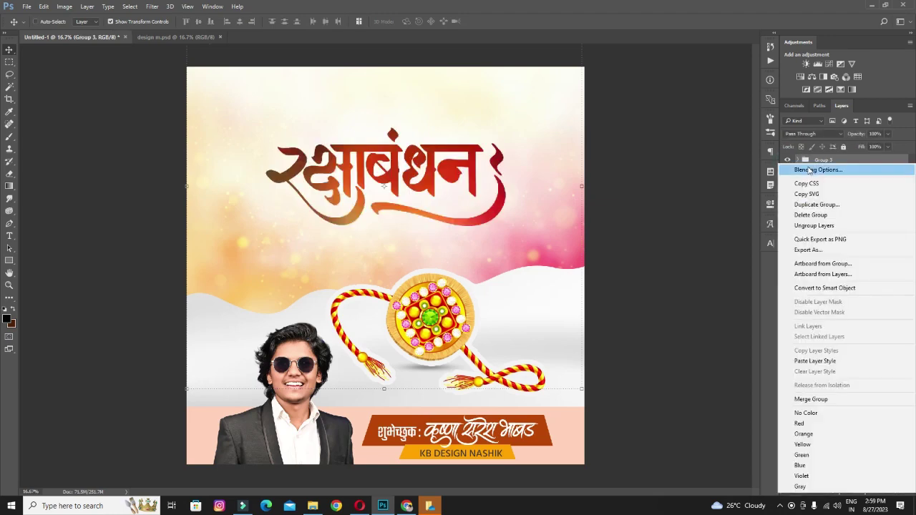
pyautogui.click(831, 169)
pyautogui.moveTo(374, 94); pyautogui.dragTo(609, 121)
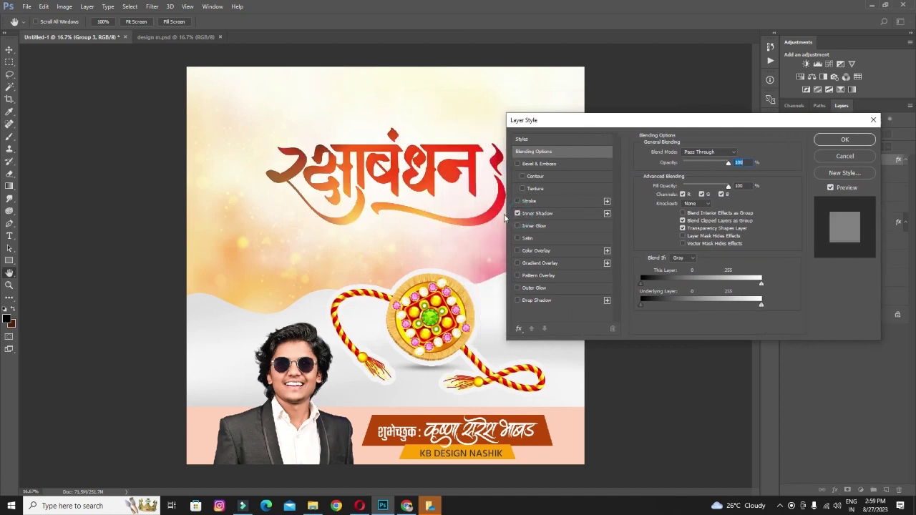
# Step: Add a thin, fully opaque Inner Shadow and a Bevel & Emboss with Contour, full highlight, no shadow
pyautogui.click(530, 213)
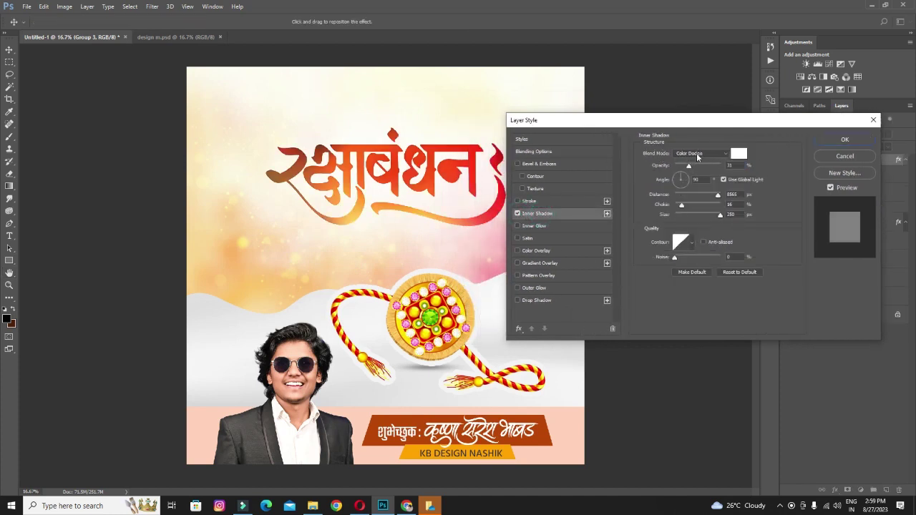
pyautogui.moveTo(686, 166); pyautogui.dragTo(720, 166)
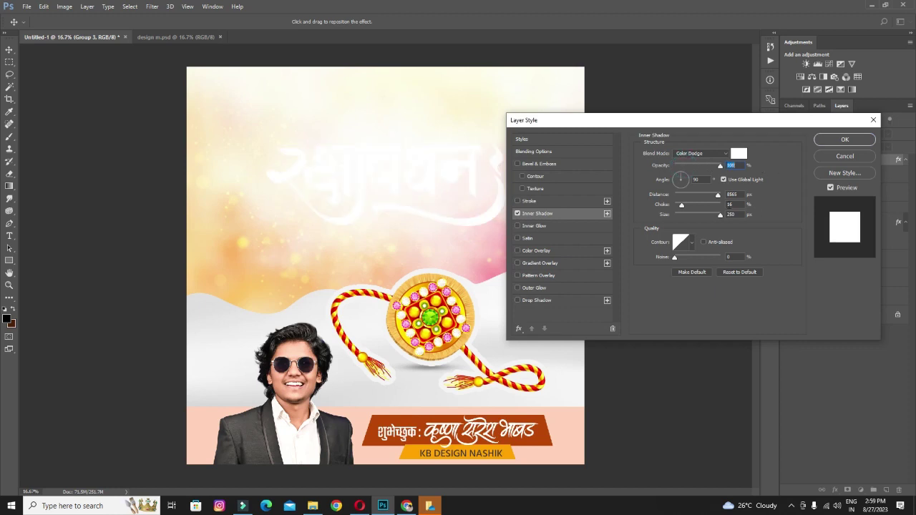
pyautogui.moveTo(719, 214)
pyautogui.mouseDown()
pyautogui.moveTo(675, 215)
pyautogui.moveTo(659, 196)
pyautogui.moveTo(684, 197)
pyautogui.moveTo(674, 204)
pyautogui.moveTo(683, 219)
pyautogui.mouseUp()
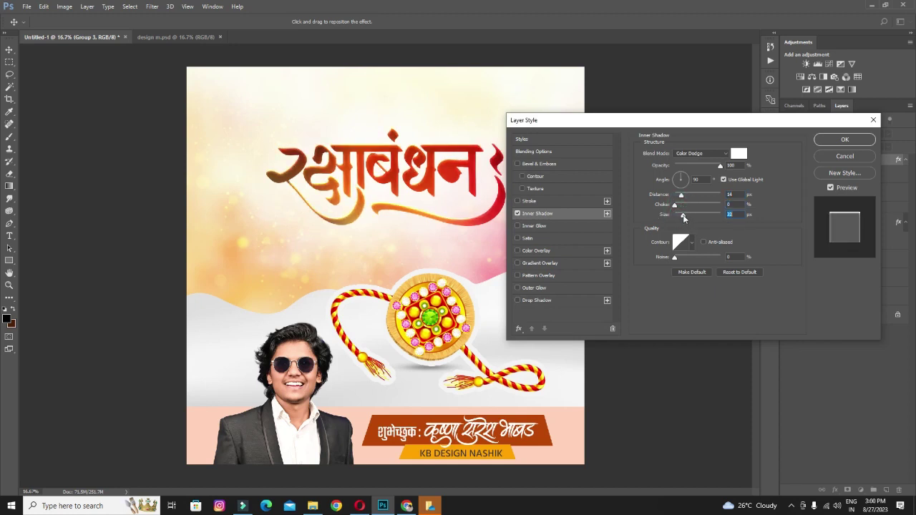
pyautogui.click(530, 167)
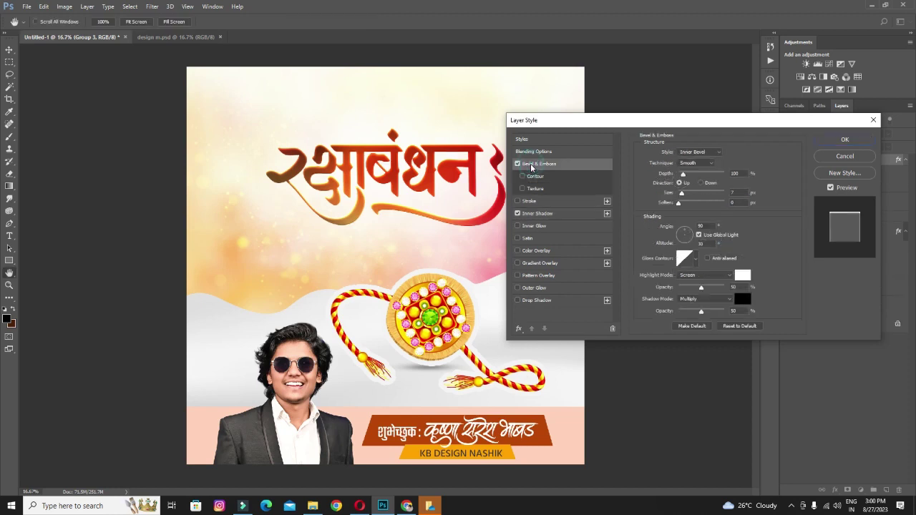
pyautogui.click(530, 176)
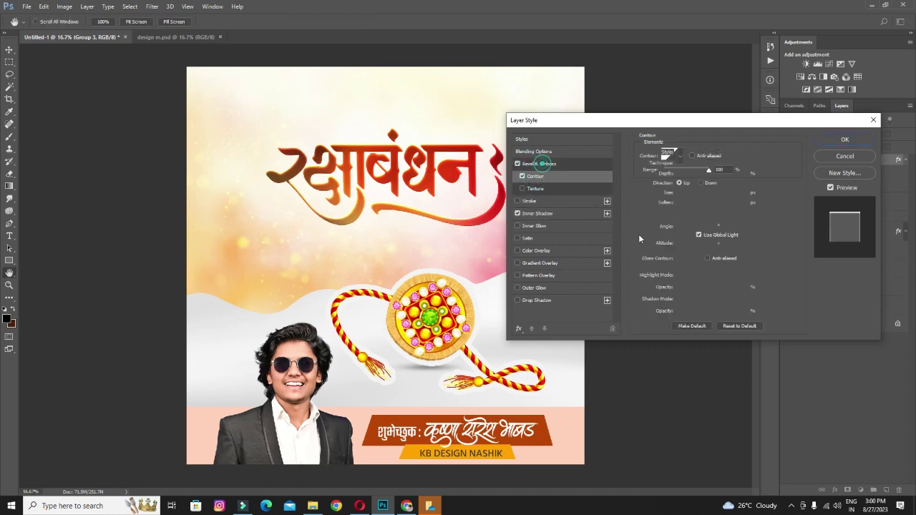
pyautogui.moveTo(710, 314); pyautogui.dragTo(620, 305)
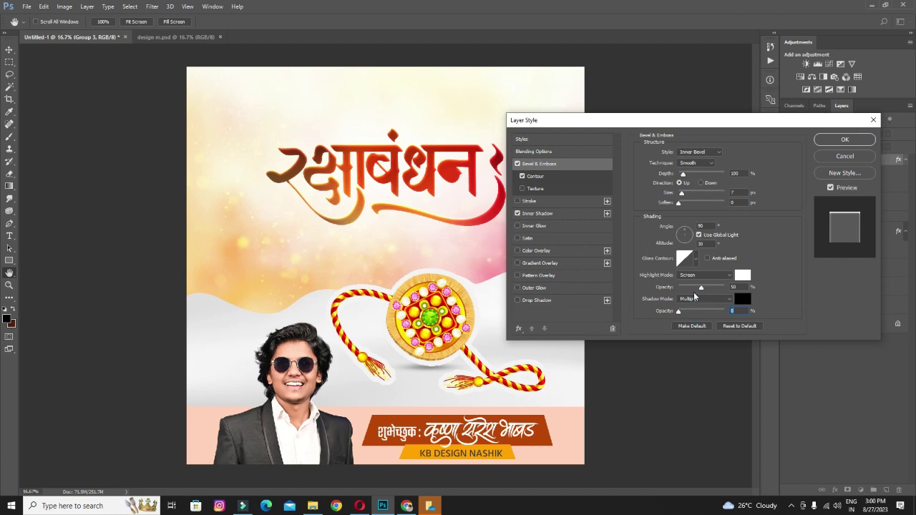
pyautogui.moveTo(700, 288); pyautogui.dragTo(724, 287)
pyautogui.moveTo(685, 174); pyautogui.dragTo(694, 176)
pyautogui.moveTo(754, 177)
pyautogui.mouseDown()
pyautogui.moveTo(685, 178)
pyautogui.moveTo(684, 193)
pyautogui.mouseUp()
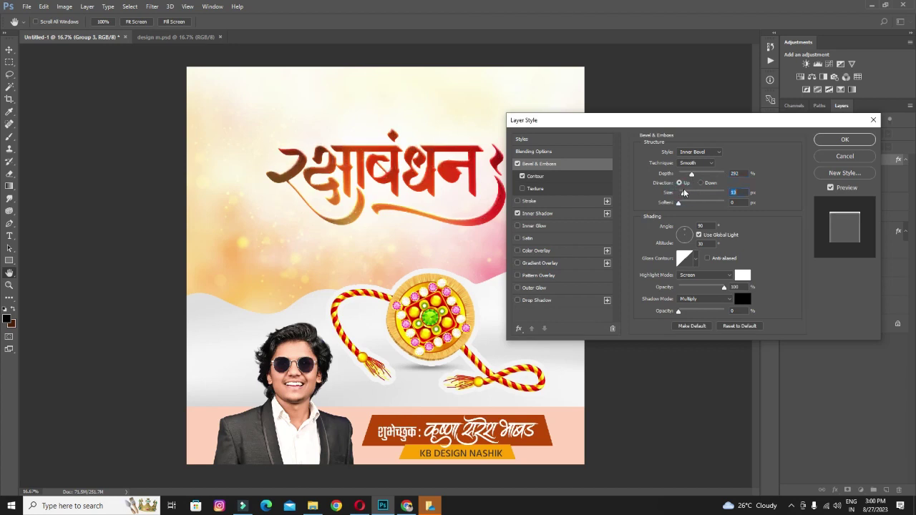
# Step: Add a tight, faded-out Drop Shadow to Group 3 and apply the effects
pyautogui.click(518, 300)
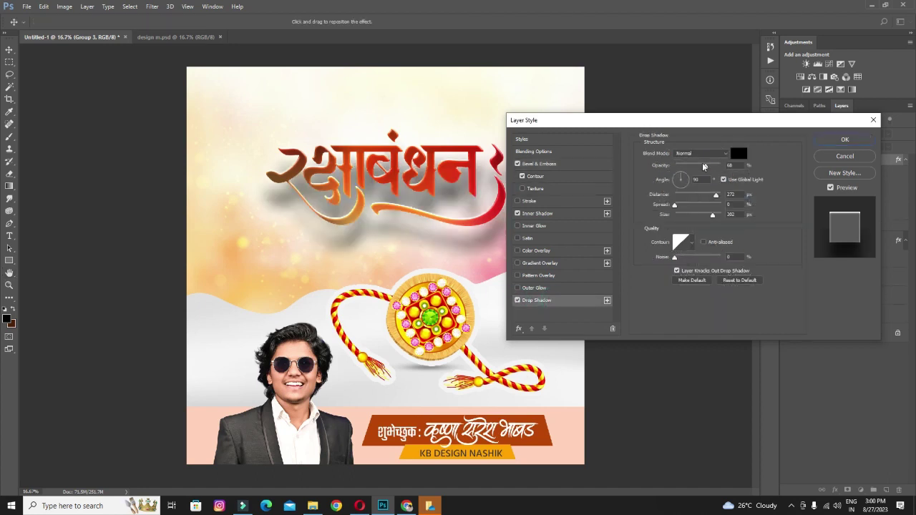
pyautogui.moveTo(704, 166); pyautogui.dragTo(721, 166)
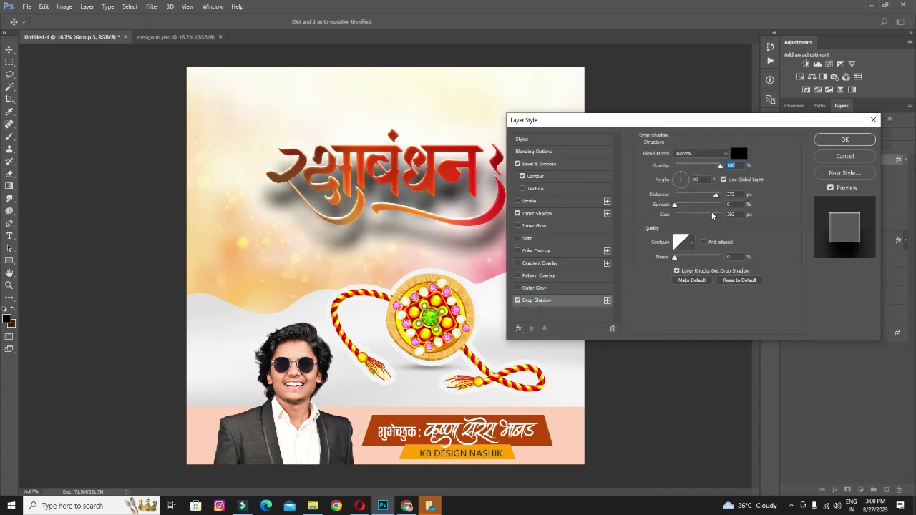
pyautogui.moveTo(712, 214)
pyautogui.mouseDown()
pyautogui.moveTo(675, 215)
pyautogui.moveTo(694, 197)
pyautogui.mouseUp()
pyautogui.moveTo(720, 166); pyautogui.dragTo(680, 166)
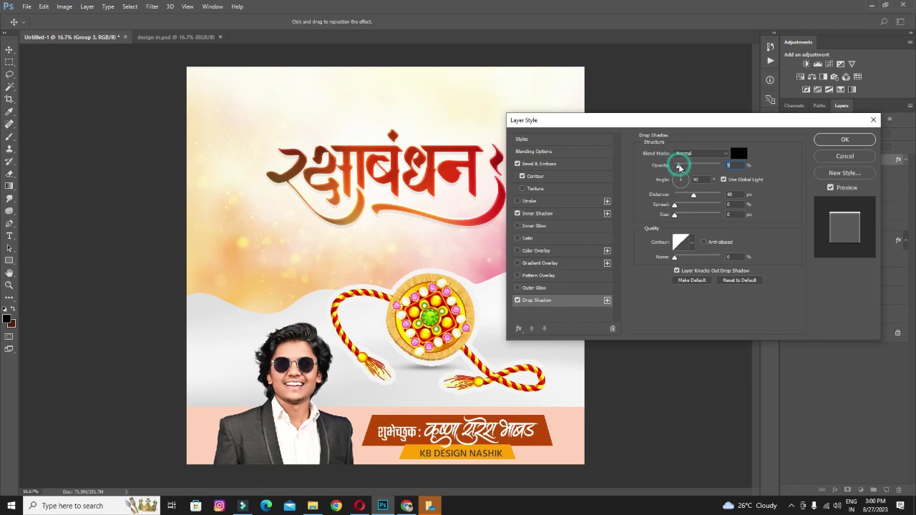
pyautogui.click(837, 141)
# Step: Paste the greeting into the poster and type 'निमित्त मनपूर्वक' using Marathi input
pyautogui.hotkey('ctrl', '+')
pyautogui.scroll(2, 447, 236)
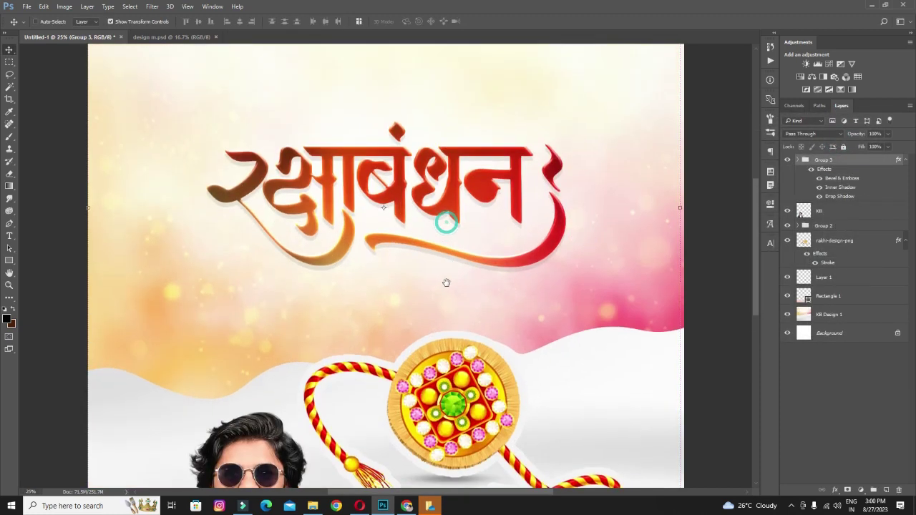
pyautogui.hotkey('ctrl', '-')
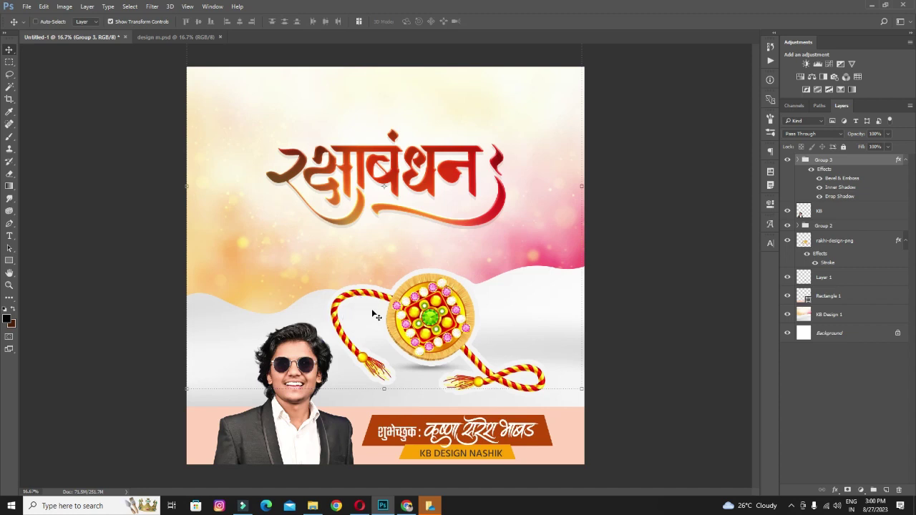
pyautogui.hotkey('ctrl', '+')
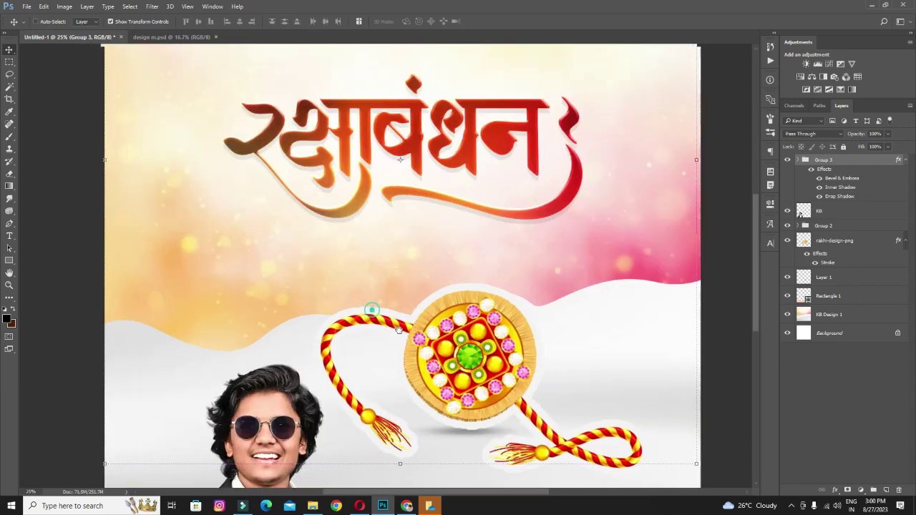
pyautogui.click(177, 39)
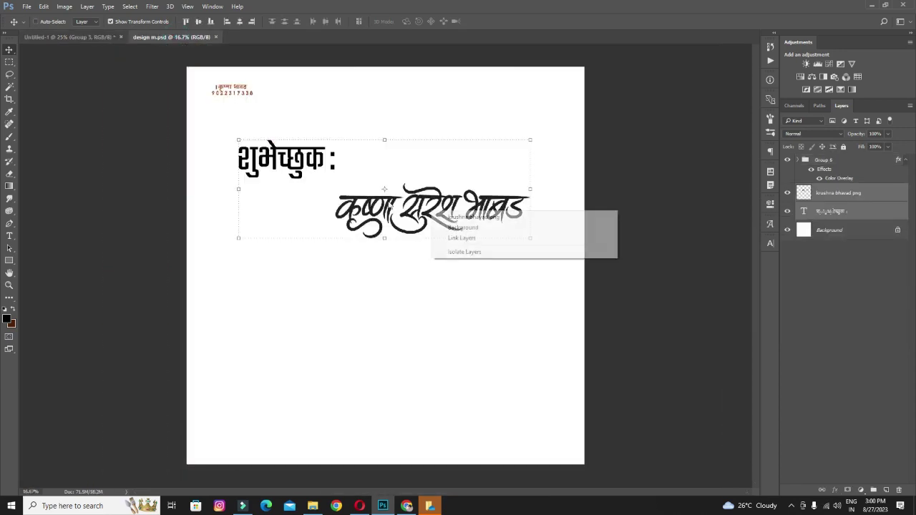
pyautogui.click(68, 37)
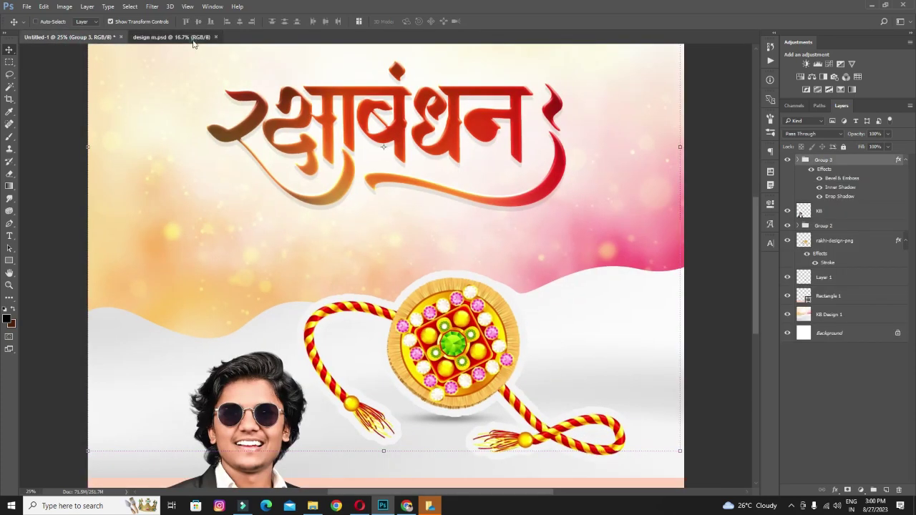
pyautogui.hotkey('ctrl', 'v')
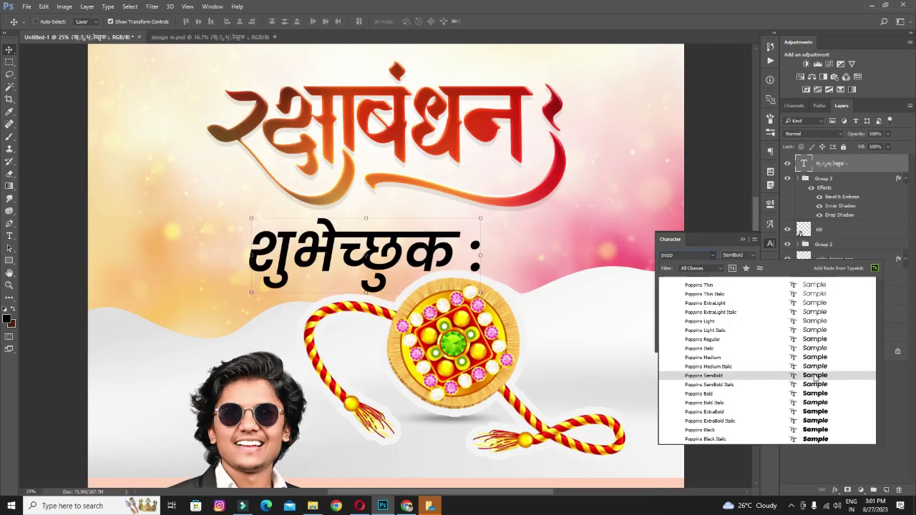
pyautogui.click(852, 505)
pyautogui.click(820, 422)
pyautogui.write('निमित्त मनपूर्वक')
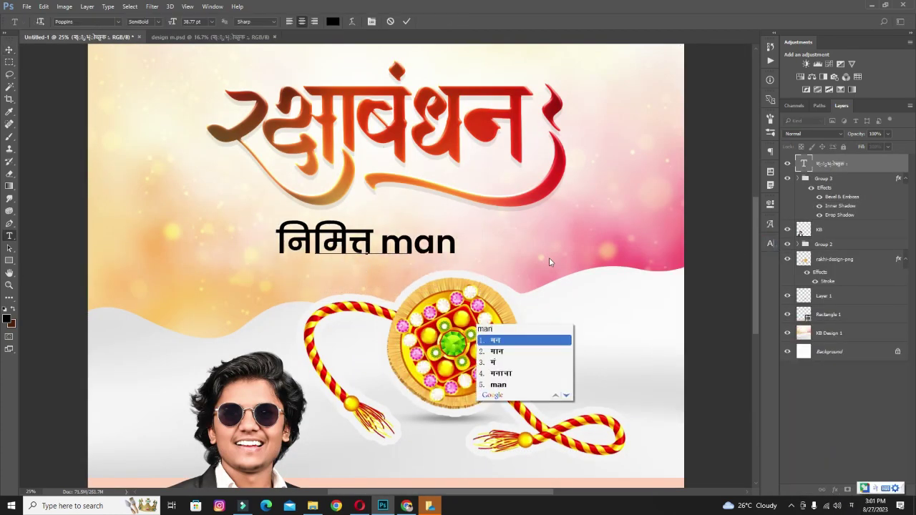
# Step: Add 'सर्वांना' to the greeting and shrink it to fit below the title
pyautogui.click(312, 242)
pyautogui.write('sarwnna')
pyautogui.press('Return')
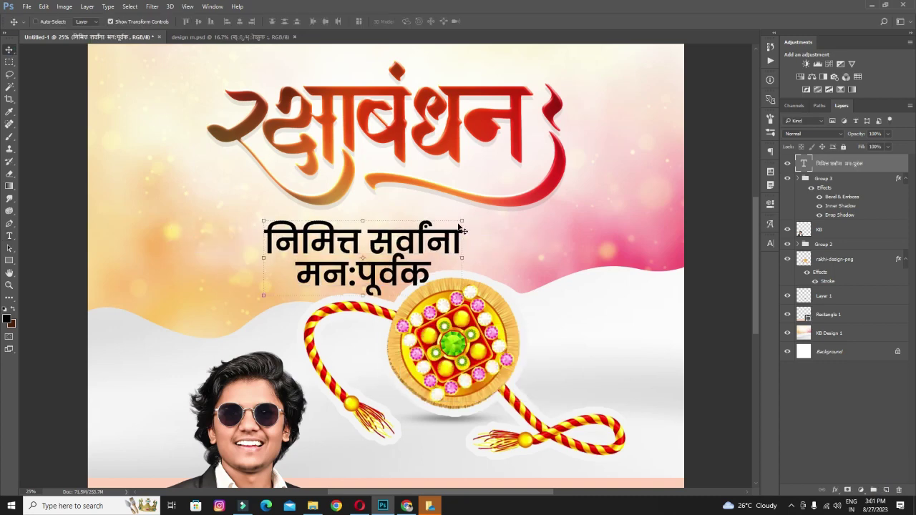
pyautogui.hotkey('ctrl', 'Return')
pyautogui.moveTo(530, 272); pyautogui.dragTo(425, 223)
# Step: Place and resize the KB Design 10 calligraphy image beneath the greeting
pyautogui.hotkey('ctrl', '-')
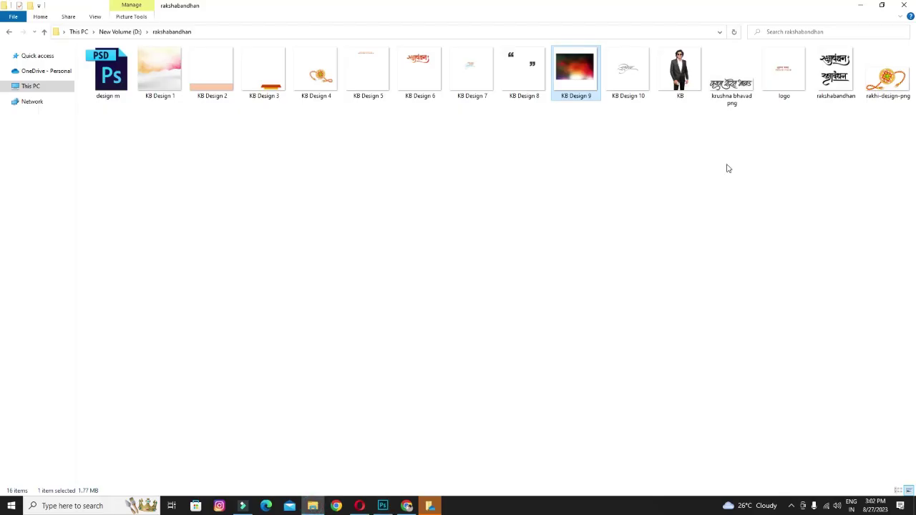
pyautogui.moveTo(573, 93); pyautogui.dragTo(393, 246)
pyautogui.press('Return')
pyautogui.press('t')
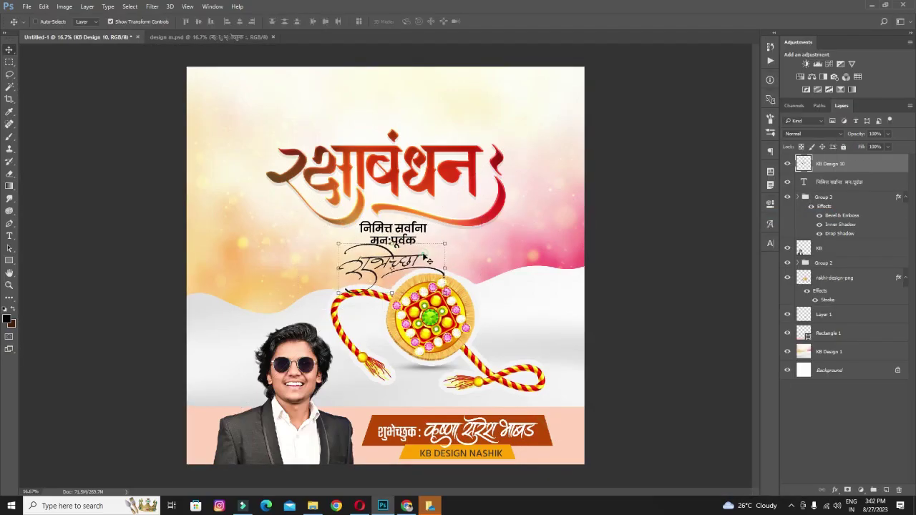
pyautogui.hotkey('ctrl', '+')
pyautogui.click(375, 228)
pyautogui.hotkey('ctrl', 'Return')
# Step: Give the KB Design 10 calligraphy a blue-teal Color Overlay
pyautogui.click(831, 163)
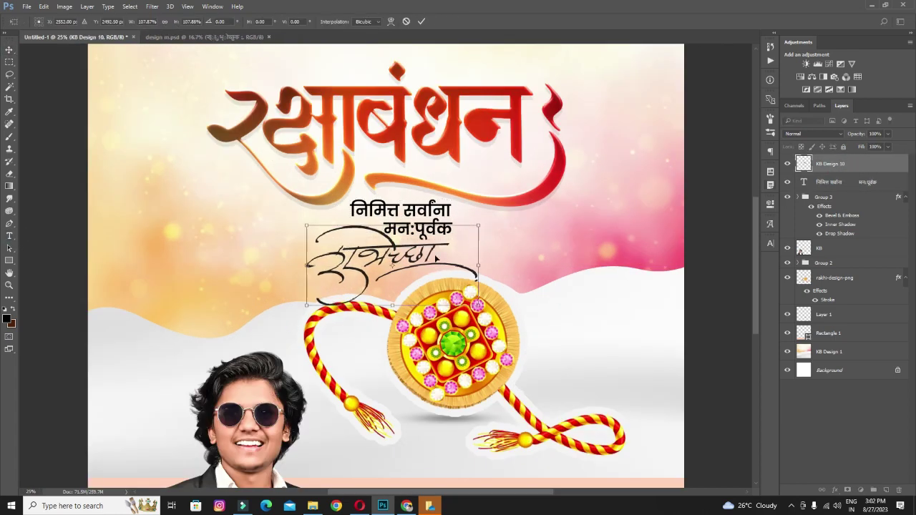
pyautogui.hotkey('ctrl', '-')
pyautogui.doubleClick(866, 163)
pyautogui.click(536, 250)
pyautogui.click(739, 153)
pyautogui.moveTo(744, 318); pyautogui.dragTo(744, 308)
pyautogui.press('Return')
pyautogui.press('Return')
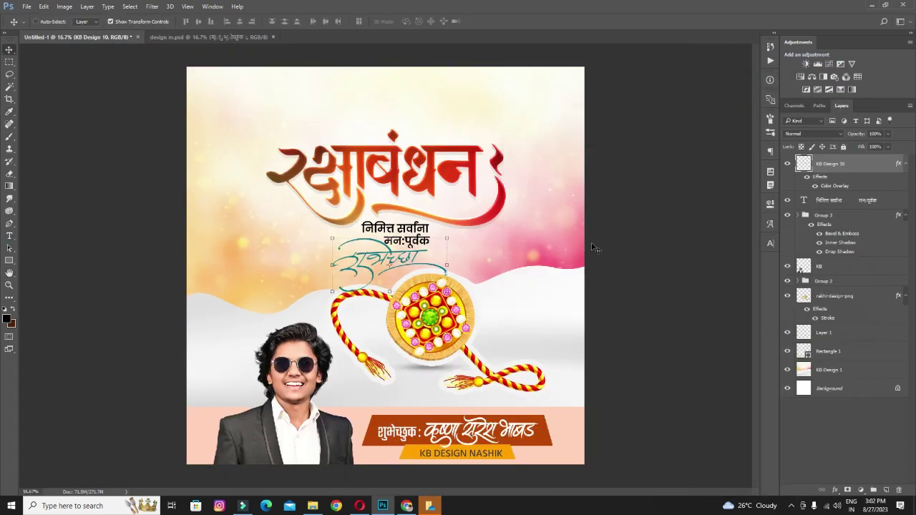
pyautogui.hotkey('ctrl', '+')
# Step: Select the greeting text layer and show its Character settings
pyautogui.click(852, 200)
pyautogui.click(771, 244)
pyautogui.hotkey('ctrl', '-')
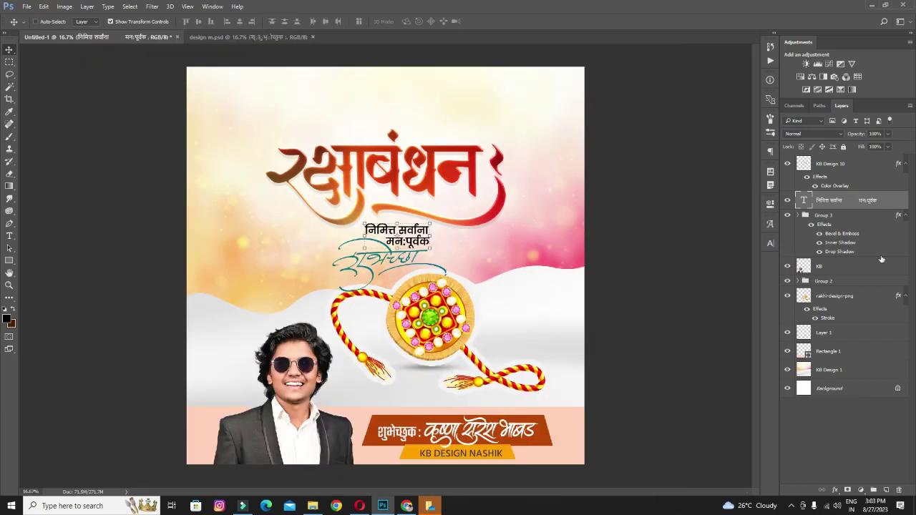
# Step: Colour the greeting orange and group it with the calligraphy and the title group
pyautogui.click(829, 253)
pyautogui.keyDown('shift'); pyautogui.click(879, 166); pyautogui.keyUp('shift')
pyautogui.hotkey('ctrl', 'g')
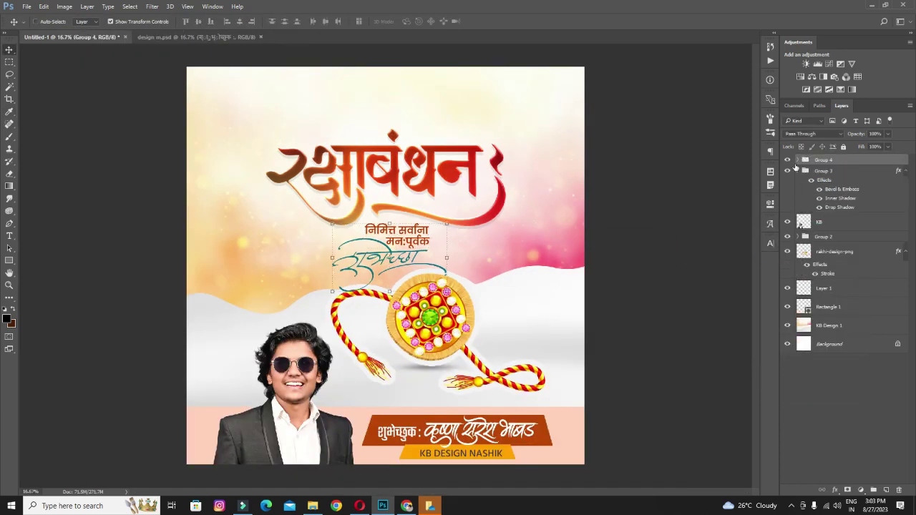
pyautogui.moveTo(401, 244); pyautogui.dragTo(396, 240)
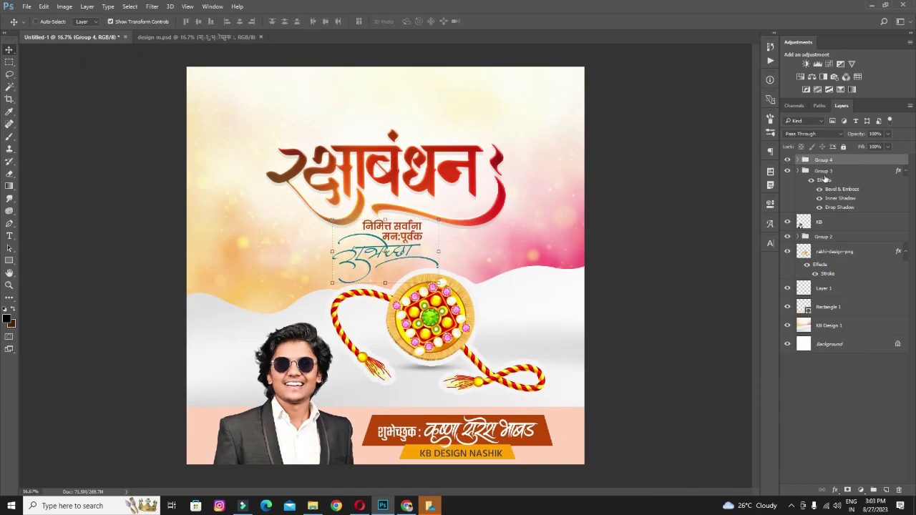
pyautogui.keyDown('shift'); pyautogui.click(824, 171); pyautogui.keyUp('shift')
pyautogui.moveTo(447, 175)
pyautogui.mouseDown()
pyautogui.moveTo(469, 214)
pyautogui.moveTo(446, 171)
pyautogui.mouseUp()
pyautogui.hotkey('ctrl', 'g')
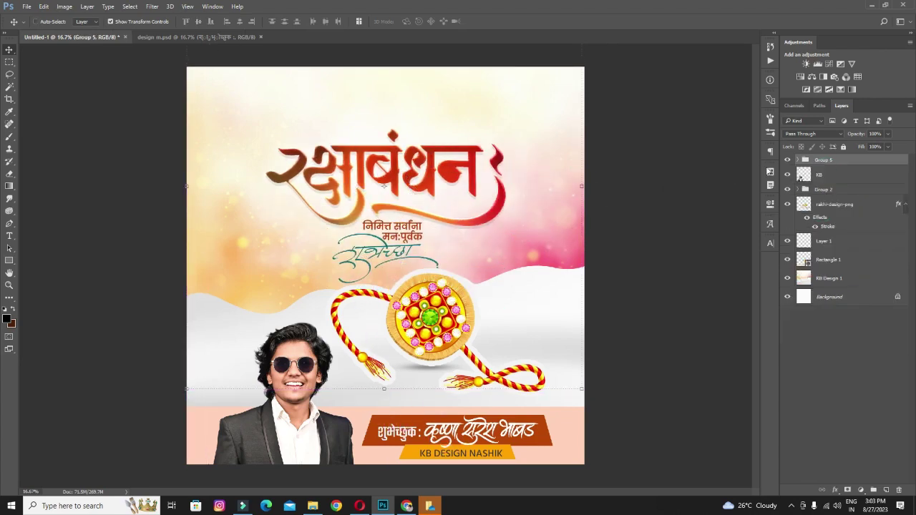
pyautogui.click(788, 160)
pyautogui.click(788, 160)
# Step: Nudge the title group up 11 px, centre it horizontally and enlarge it slightly
pyautogui.hotkey('ctrl', '-')
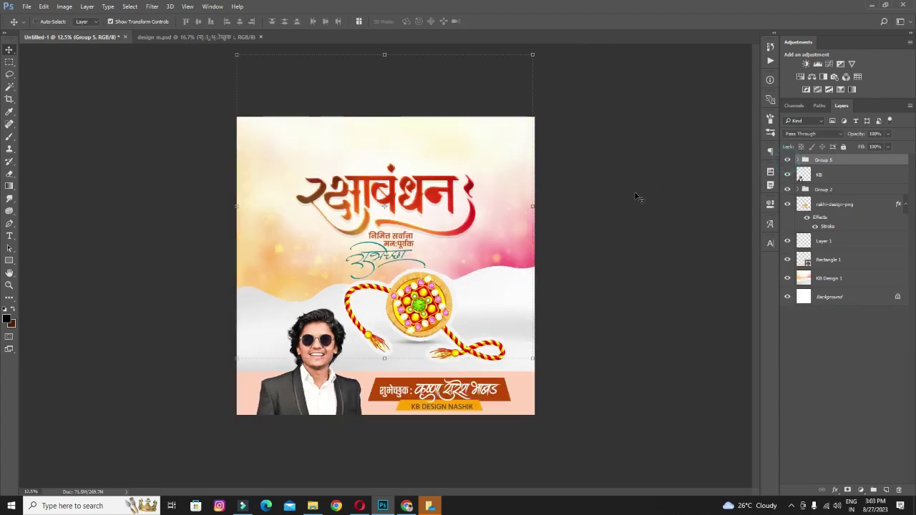
pyautogui.click(454, 232)
pyautogui.moveTo(454, 232); pyautogui.dragTo(454, 225)
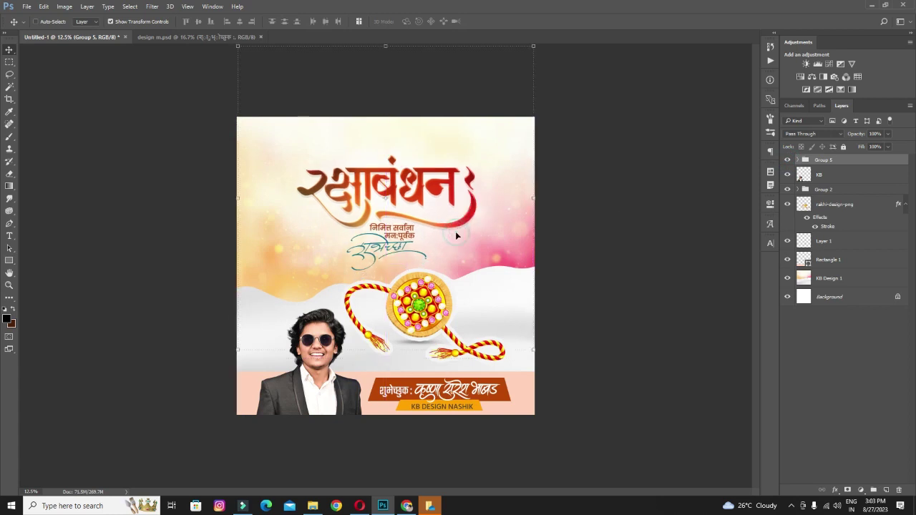
pyautogui.hotkey('ctrl', 'a')
pyautogui.click(239, 21)
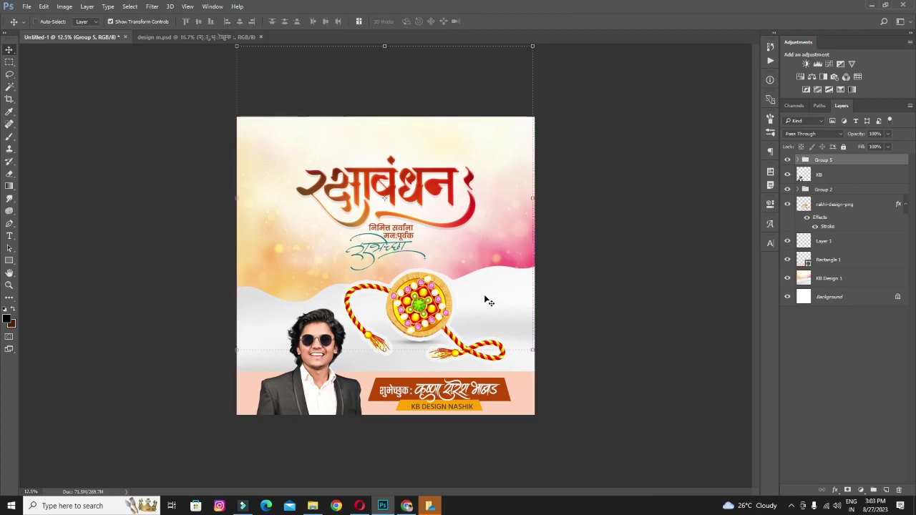
pyautogui.hotkey('ctrl', 't')
pyautogui.moveTo(534, 351); pyautogui.dragTo(540, 358)
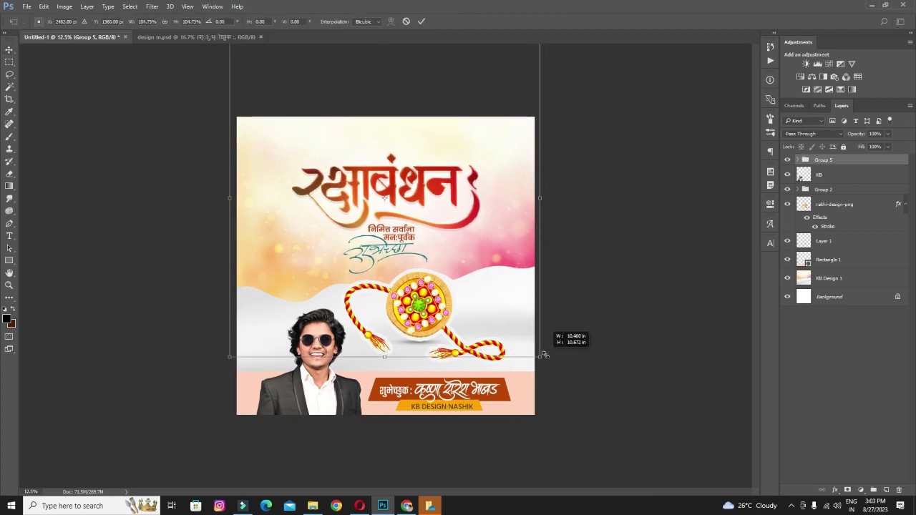
pyautogui.doubleClick(449, 222)
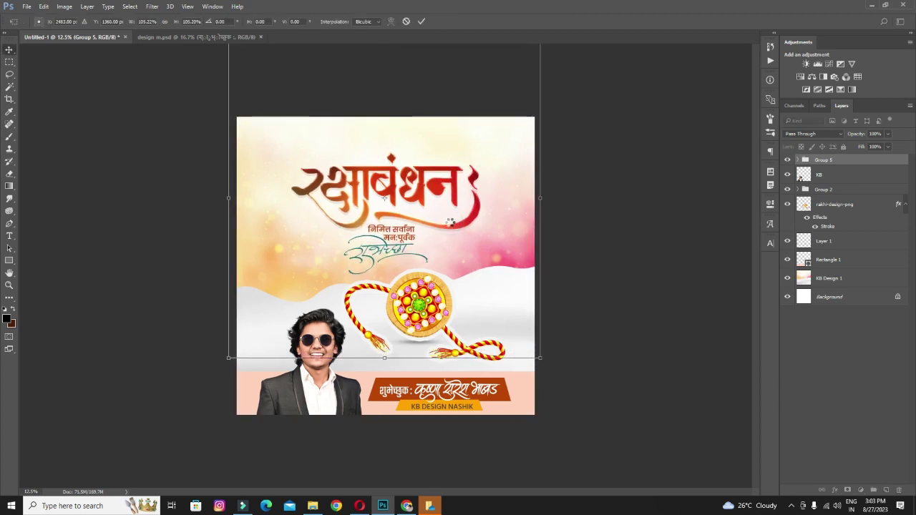
# Step: Zoom in to check the title and greeting lines, then switch to the web browser
pyautogui.hotkey('ctrl', '+')
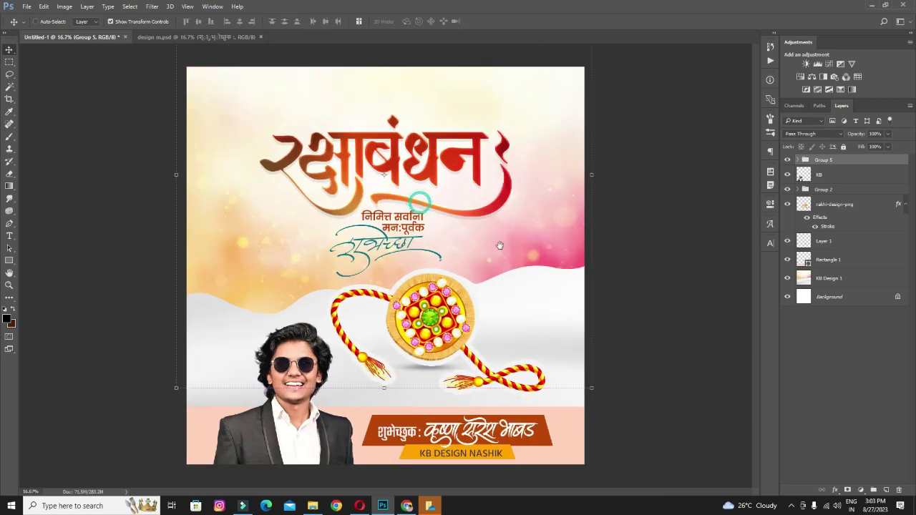
pyautogui.hotkey('ctrl', '+')
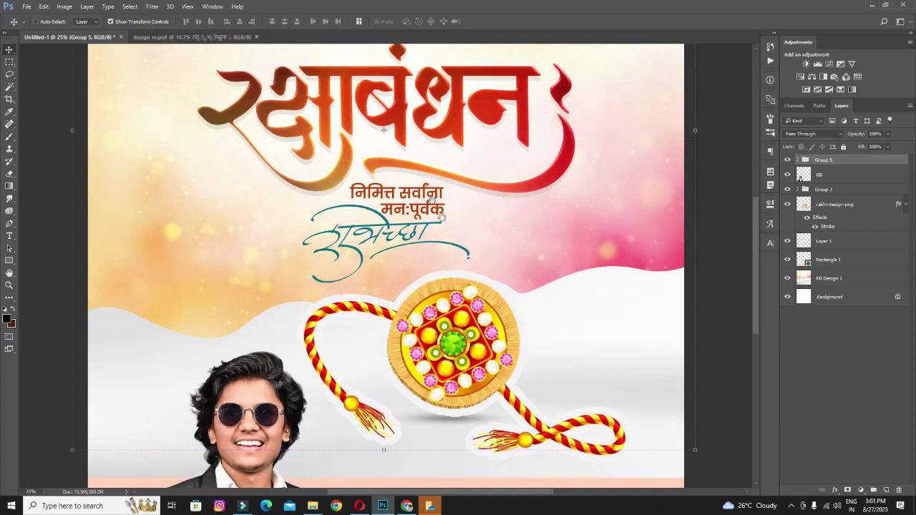
pyautogui.moveTo(433, 204); pyautogui.dragTo(486, 267)
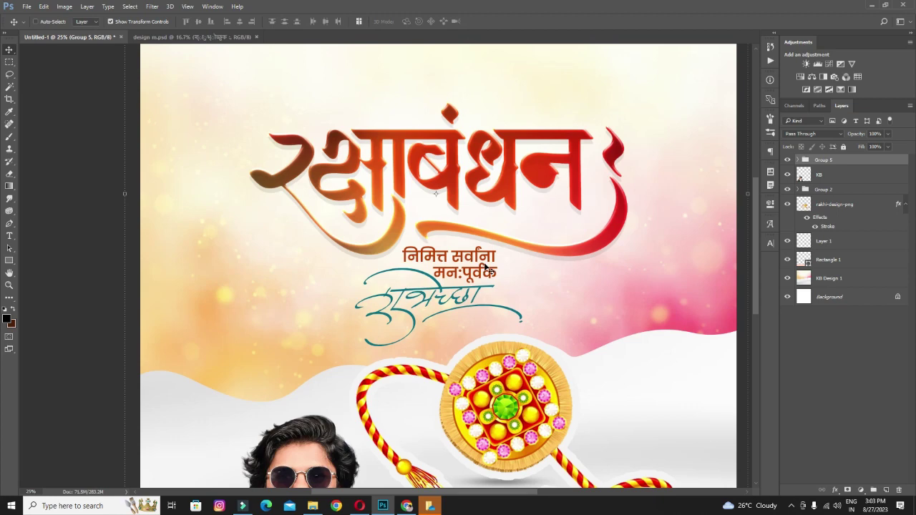
pyautogui.click(407, 505)
# Step: Close the two image tabs, search 'rakshabandhan status in marathi' and open the quotes article
pyautogui.click(453, 8)
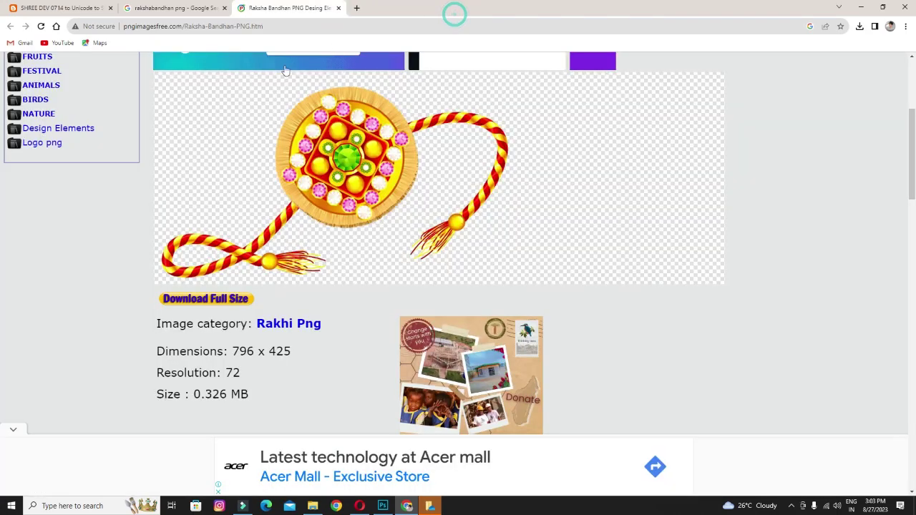
pyautogui.click(338, 8)
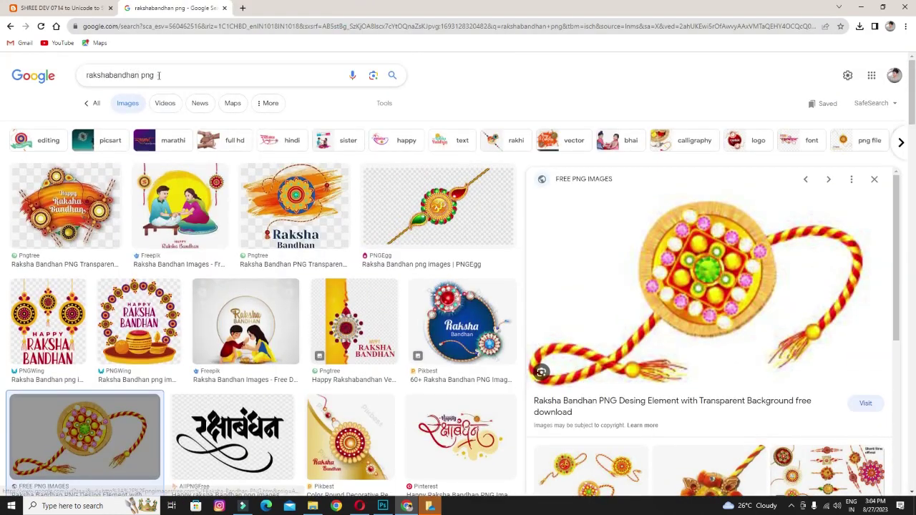
pyautogui.doubleClick(148, 75)
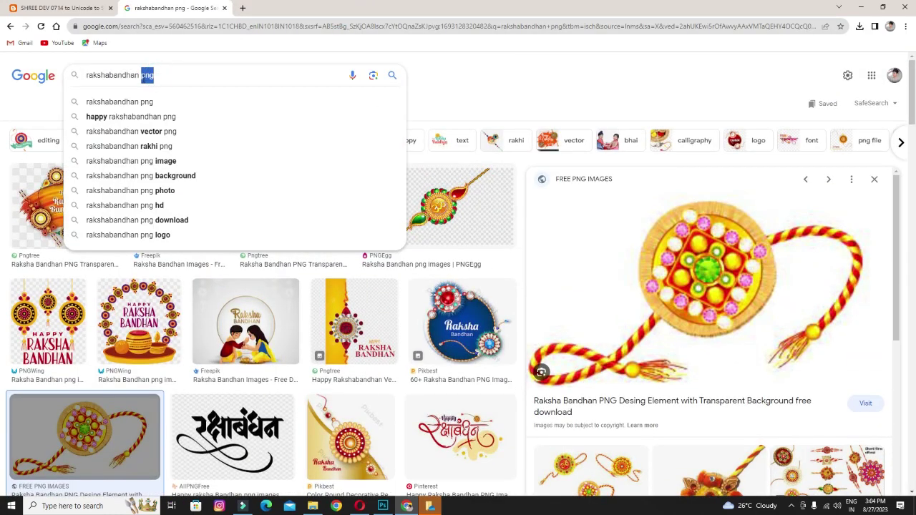
pyautogui.write('status in marathi')
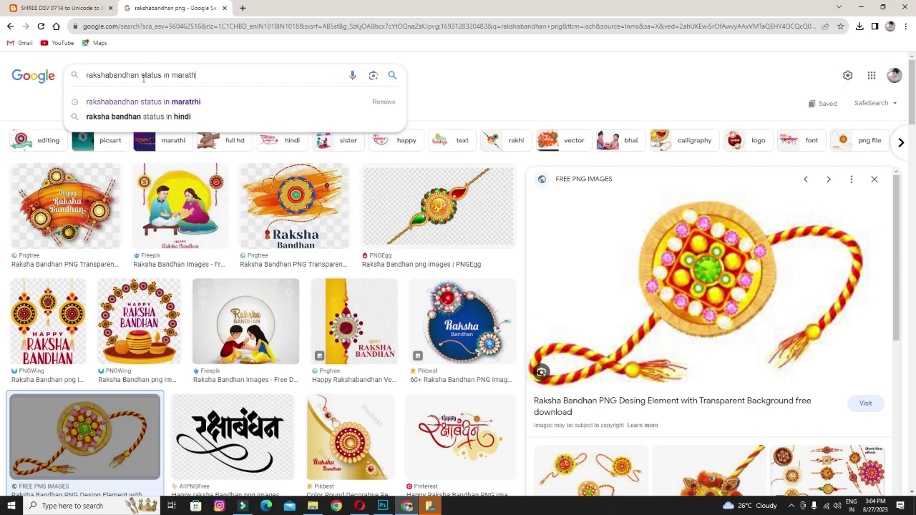
pyautogui.press('Return')
pyautogui.click(95, 100)
# Step: Scroll the article, then select all text in the Unicode converter's text box
pyautogui.scroll(-5, 259, 311)
pyautogui.scroll(-5, 259, 311)
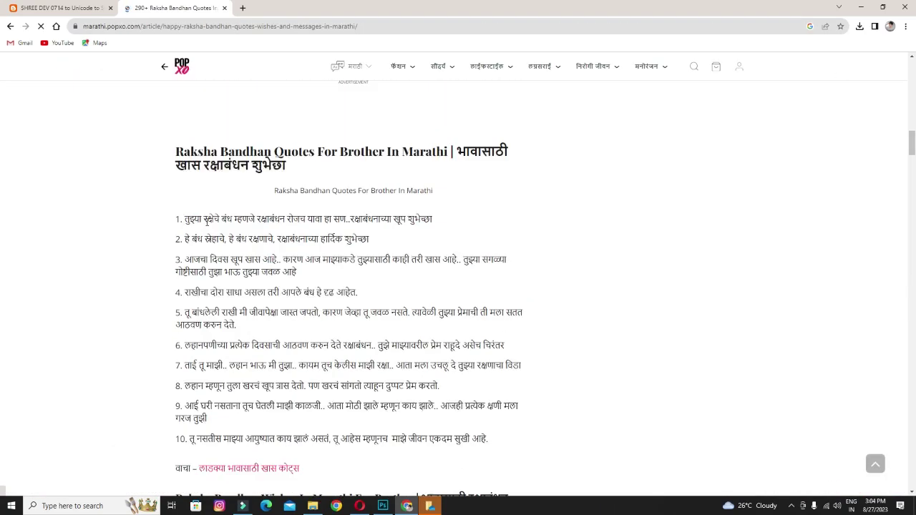
pyautogui.scroll(-4, 259, 311)
pyautogui.scroll(-4, 259, 312)
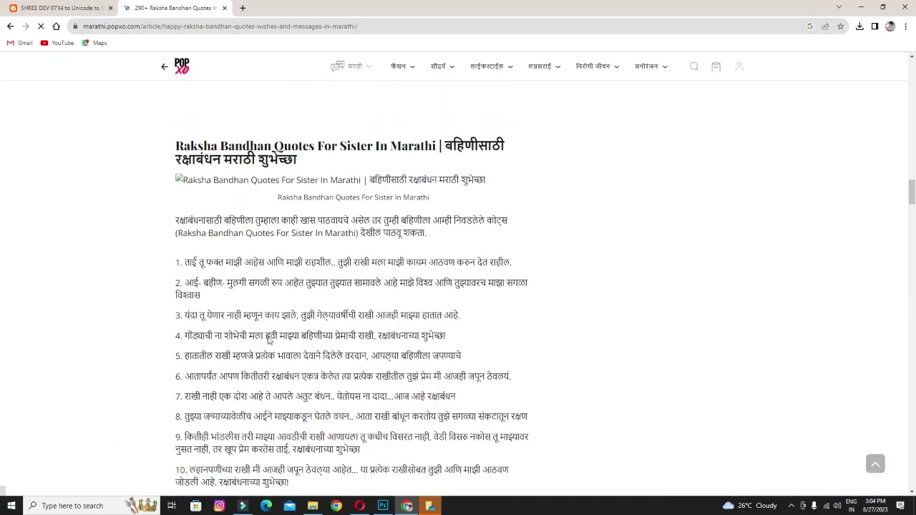
pyautogui.click(60, 10)
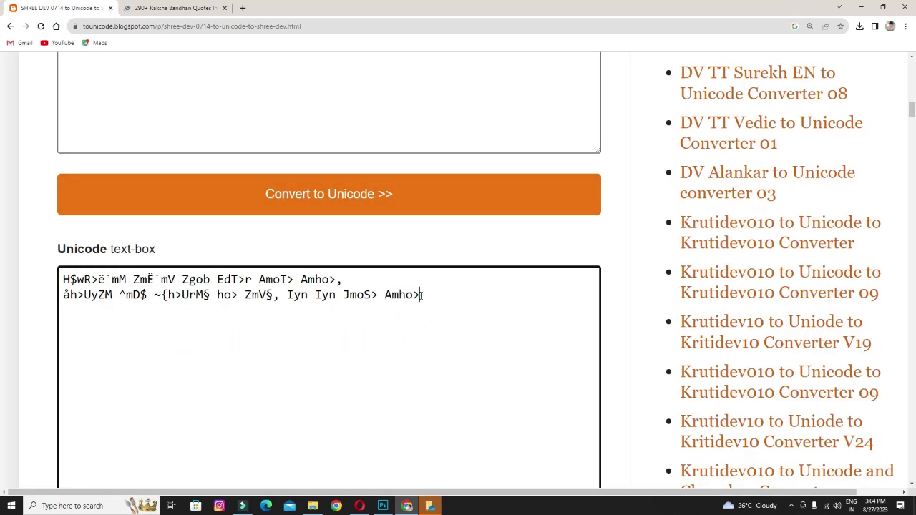
pyautogui.moveTo(421, 295); pyautogui.dragTo(48, 265)
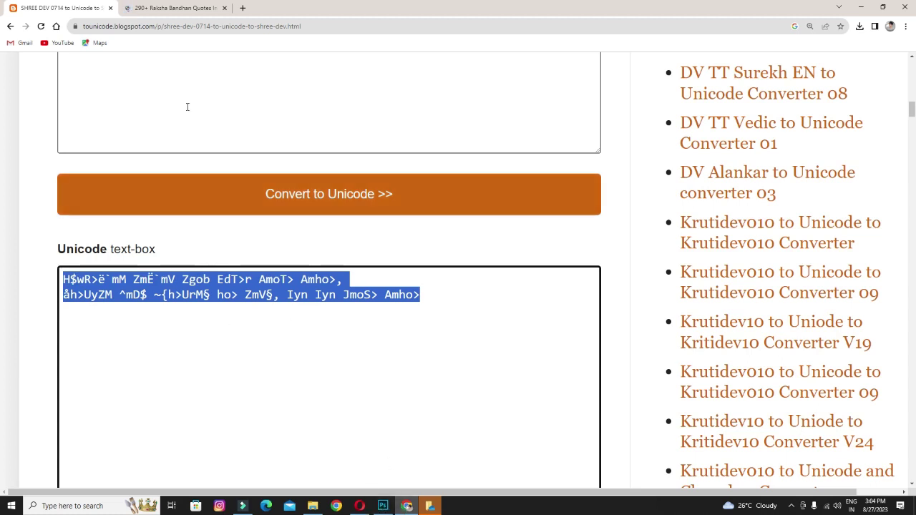
# Step: Copy the first sister quote from the article and the converter's encoded quote text
pyautogui.click(152, 9)
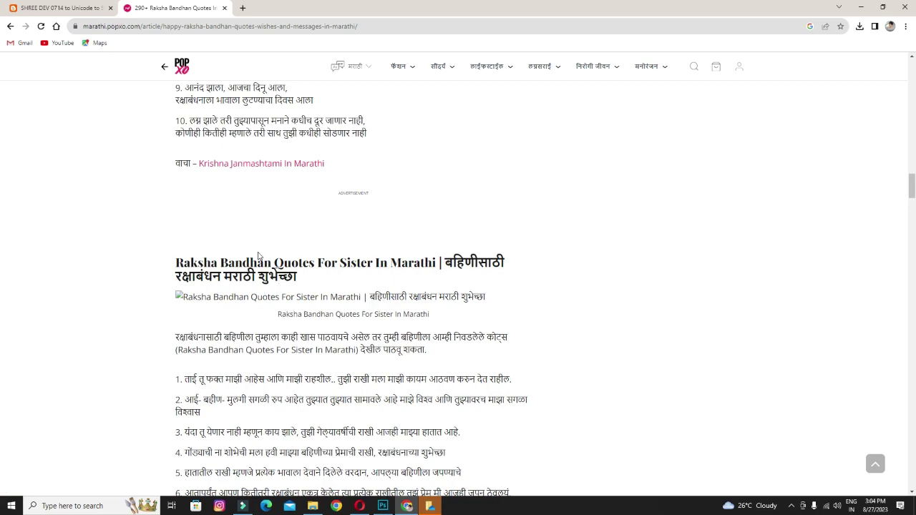
pyautogui.scroll(-3, 272, 257)
pyautogui.scroll(-3, 299, 270)
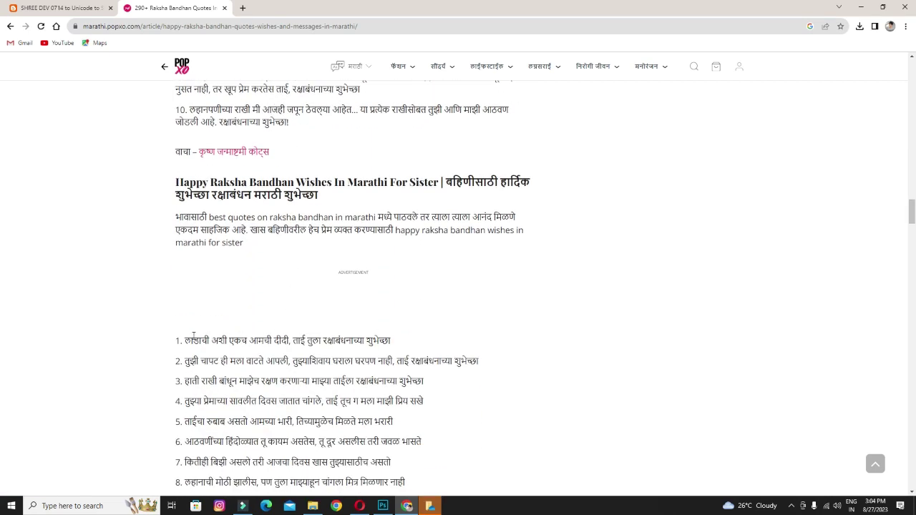
pyautogui.moveTo(186, 340); pyautogui.dragTo(407, 350)
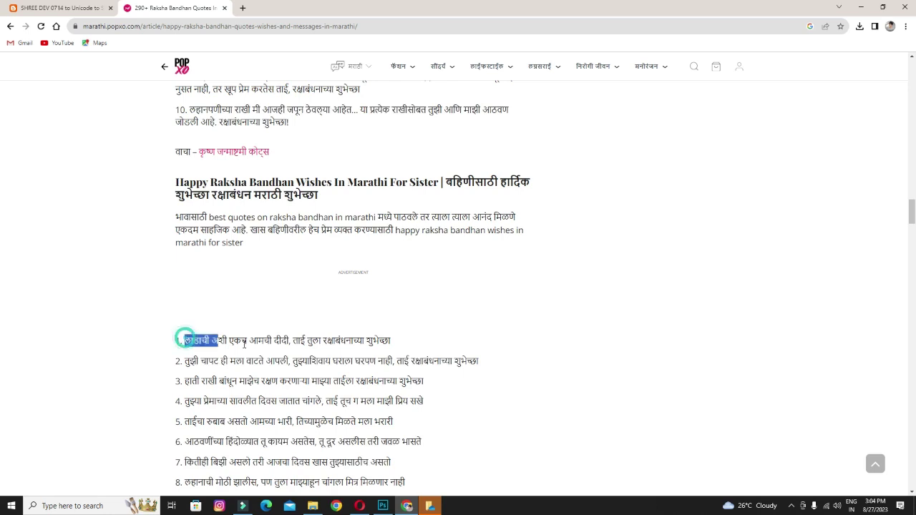
pyautogui.rightClick(387, 347)
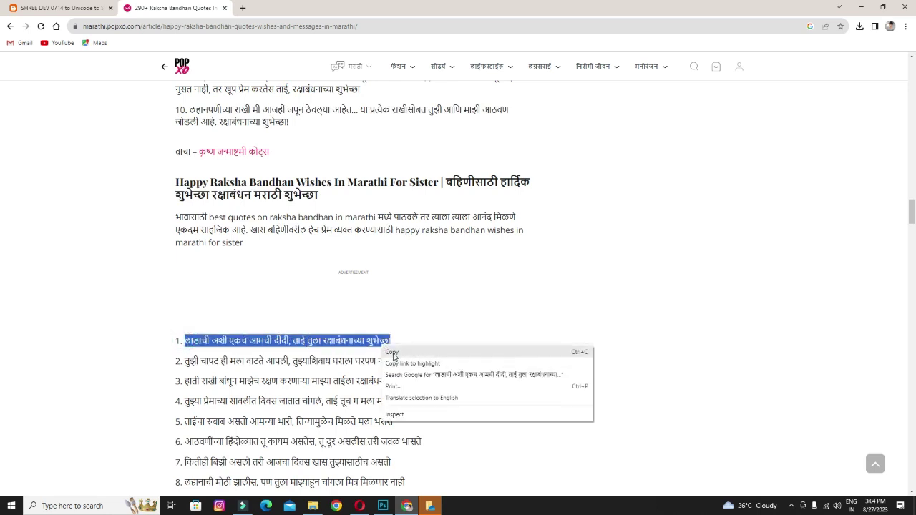
pyautogui.click(40, 10)
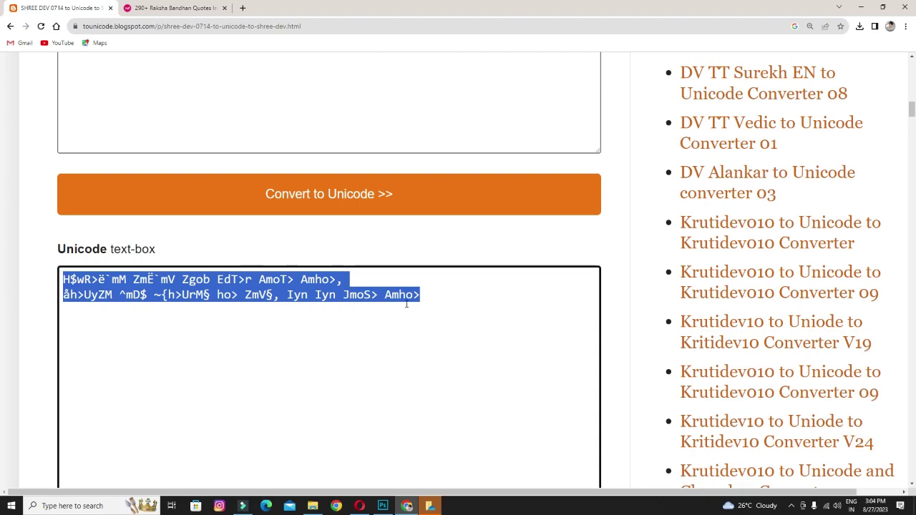
pyautogui.rightClick(408, 304)
pyautogui.click(418, 339)
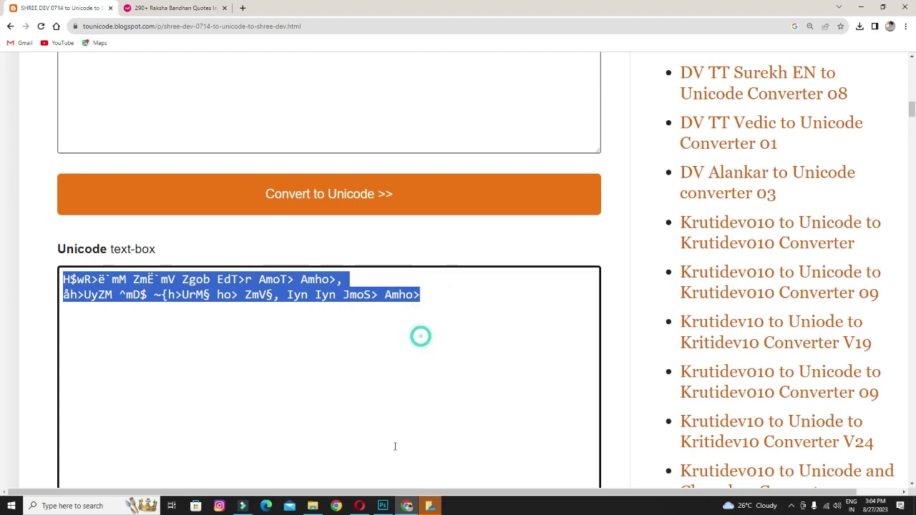
# Step: Paste the copied quote as a new text layer above the रक्षाबंधन title
pyautogui.click(383, 507)
pyautogui.click(9, 236)
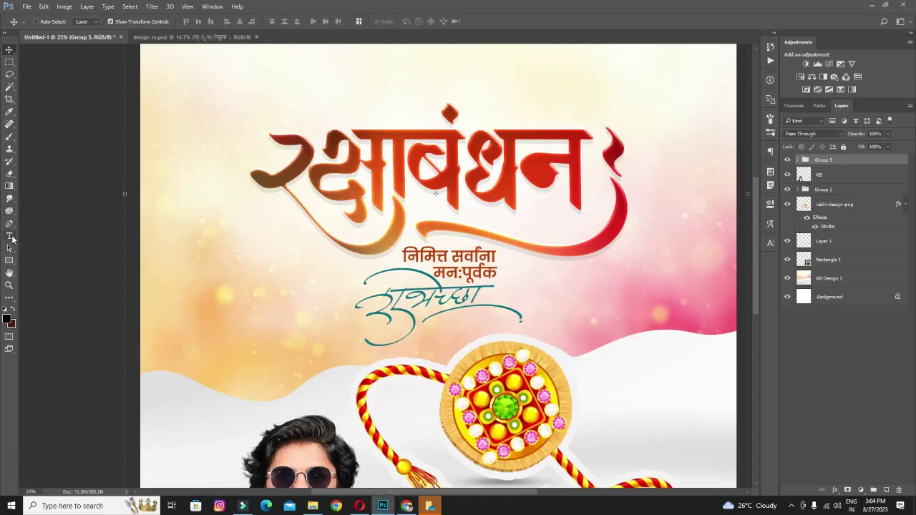
pyautogui.scroll(1, 642, 197)
pyautogui.scroll(1, 642, 197)
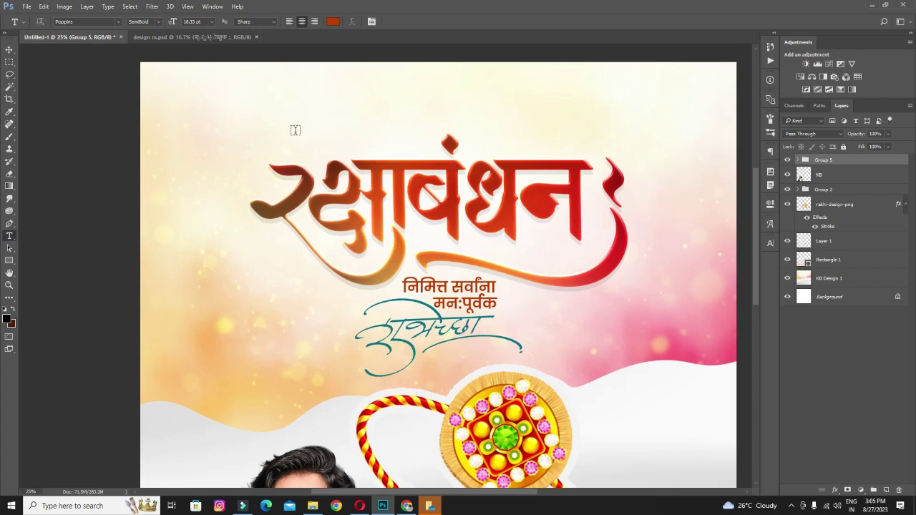
pyautogui.click(295, 132)
pyautogui.hotkey('ctrl', 'v')
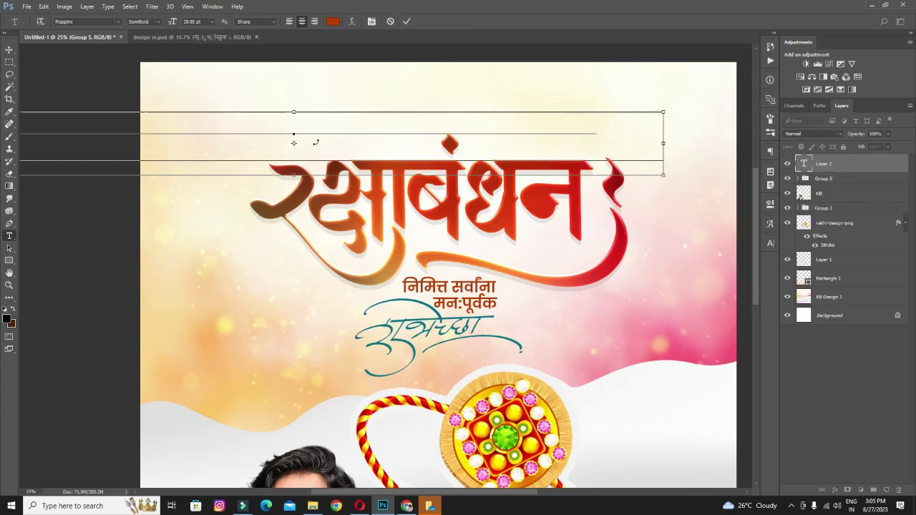
pyautogui.click(13, 48)
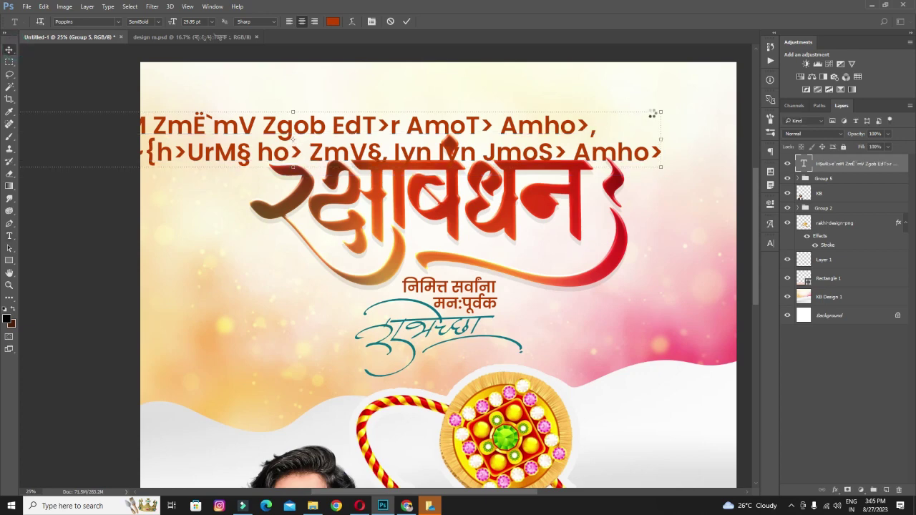
# Step: Shrink the quote to about half size and centre it above the title
pyautogui.click(661, 111)
pyautogui.moveTo(644, 111); pyautogui.dragTo(437, 132)
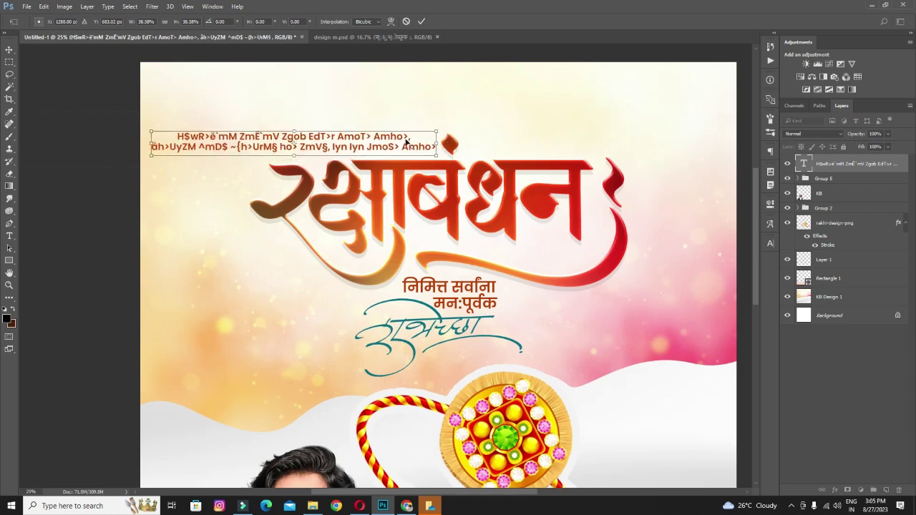
pyautogui.press('Return')
pyautogui.moveTo(354, 144); pyautogui.dragTo(484, 123)
# Step: Set the quote in a SHREE-DEV Devanagari font and enlarge it slightly
pyautogui.click(770, 244)
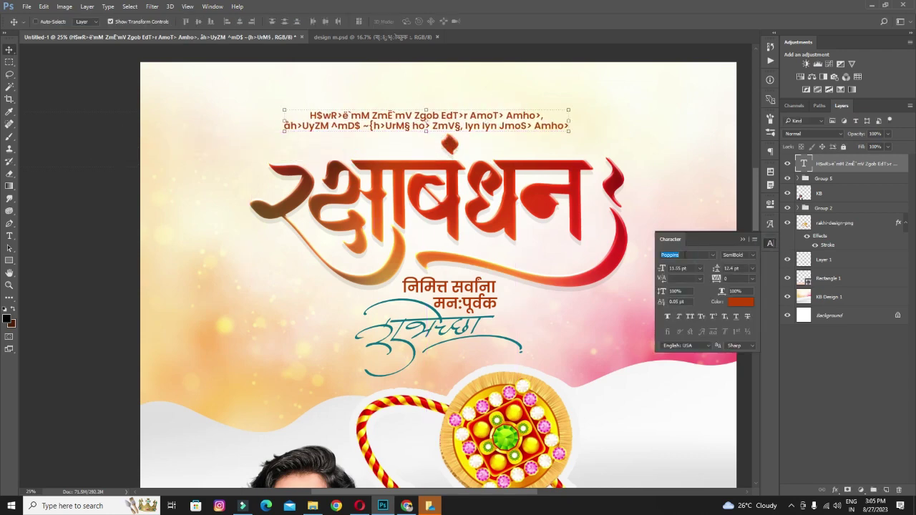
pyautogui.click(691, 268)
pyautogui.click(770, 243)
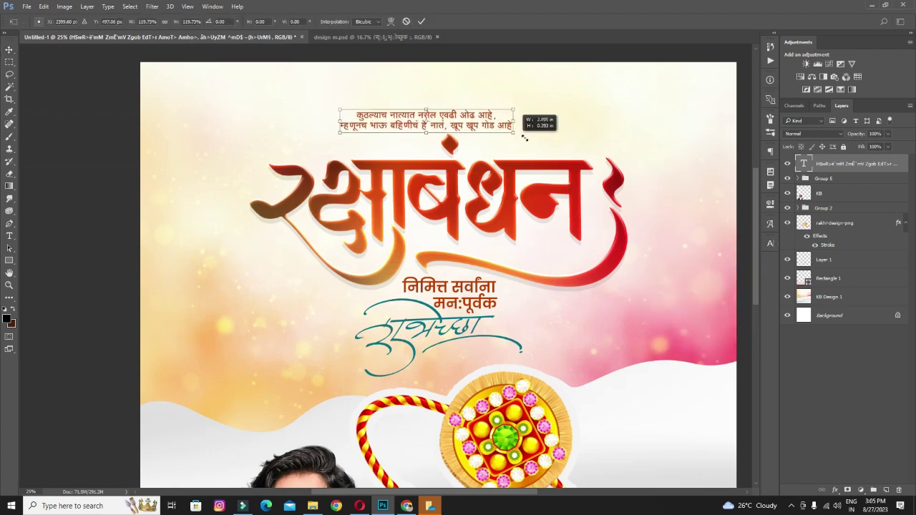
pyautogui.moveTo(499, 130); pyautogui.dragTo(542, 134)
pyautogui.press('Return')
pyautogui.press('t')
pyautogui.click(335, 112)
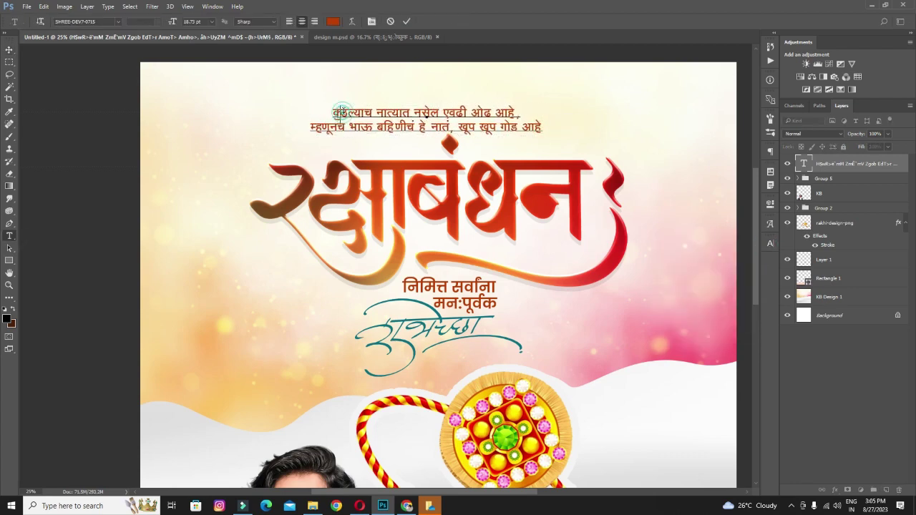
pyautogui.click(9, 49)
pyautogui.hotkey('ctrl', '-')
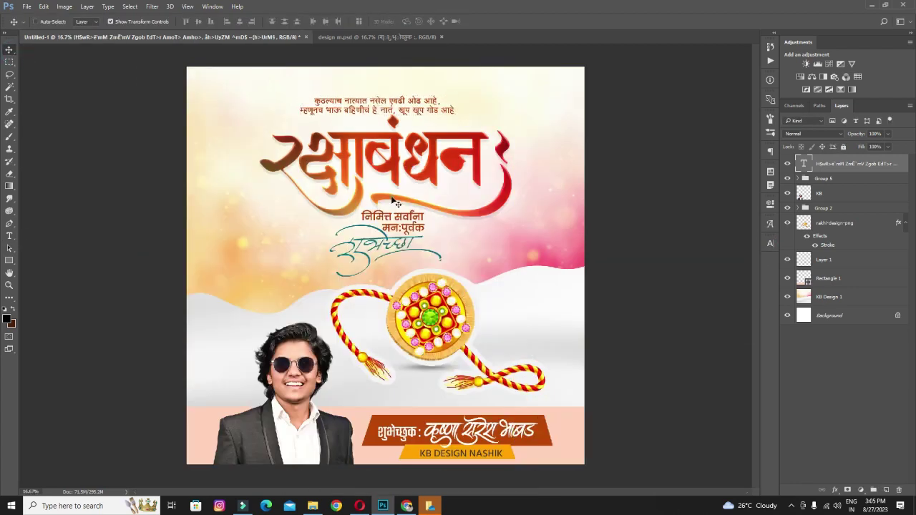
# Step: Centre the quote horizontally, then paste the name and phone-number group above the Background layer
pyautogui.hotkey('ctrl', 'a')
pyautogui.click(240, 23)
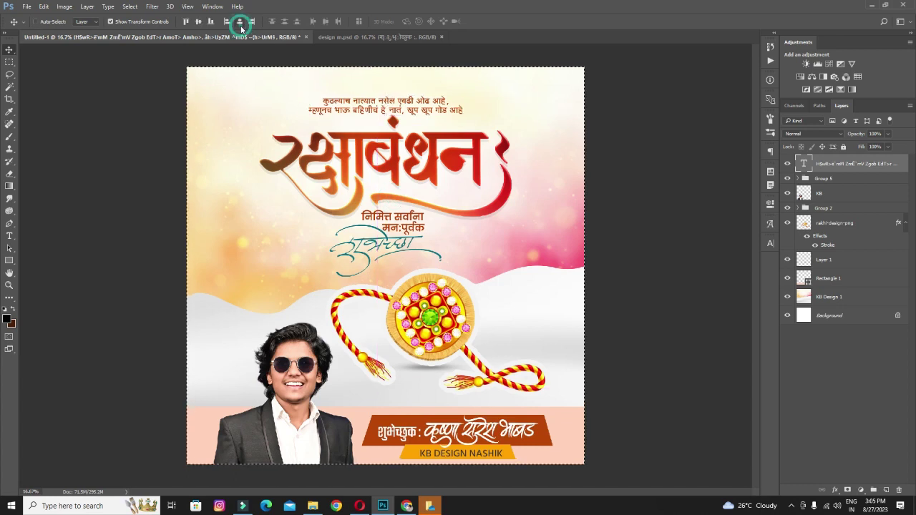
pyautogui.hotkey('ctrl', 'd')
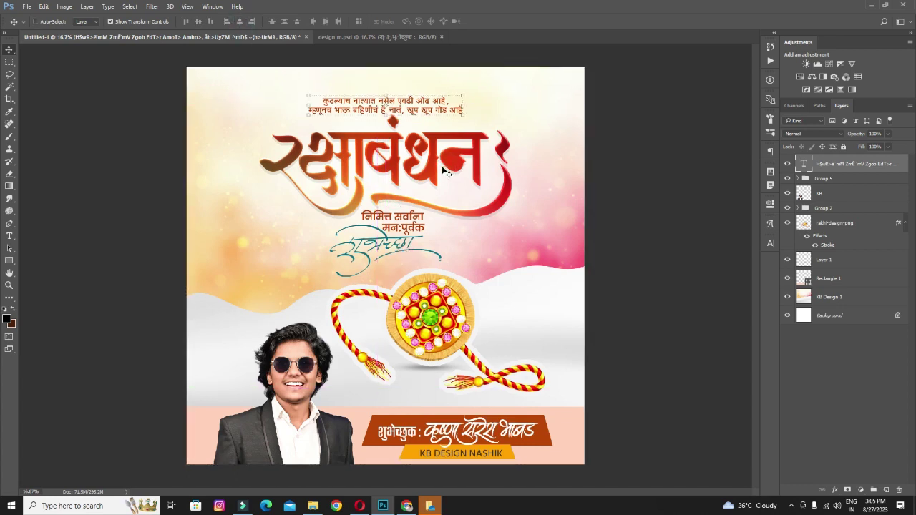
pyautogui.click(829, 318)
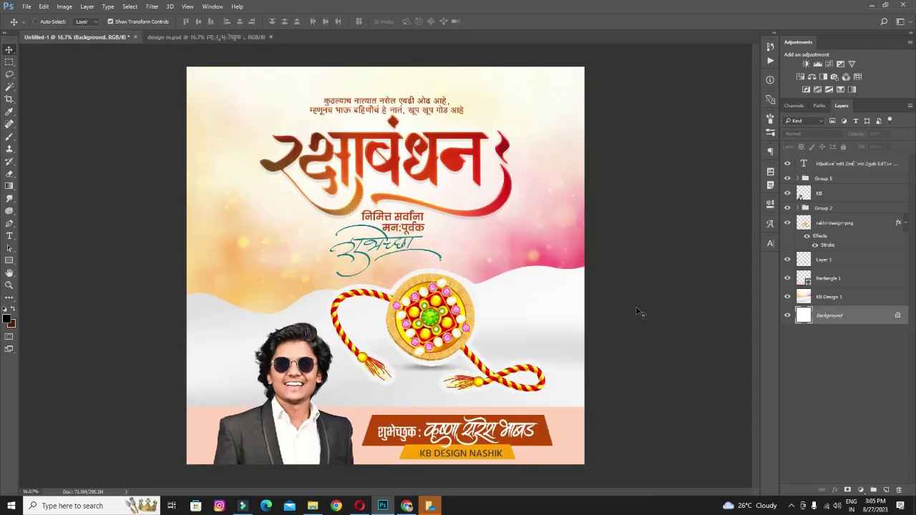
pyautogui.hotkey('ctrl', 'v')
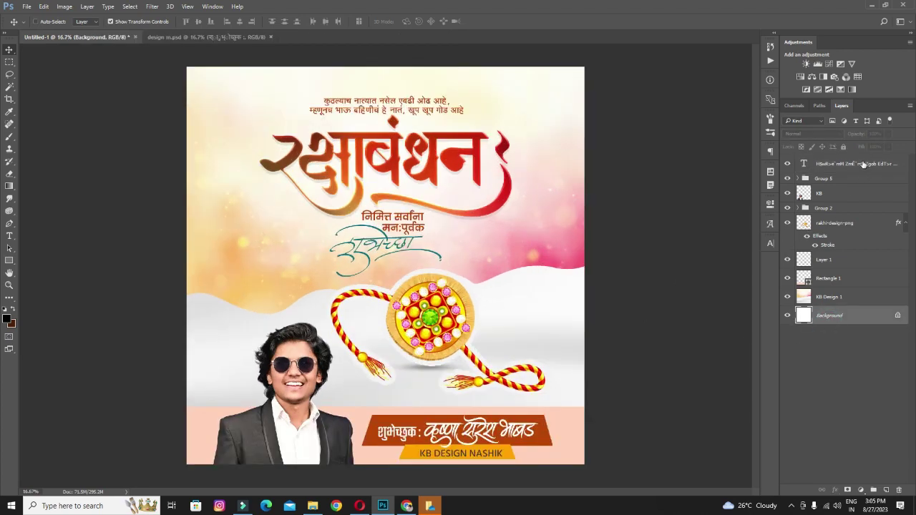